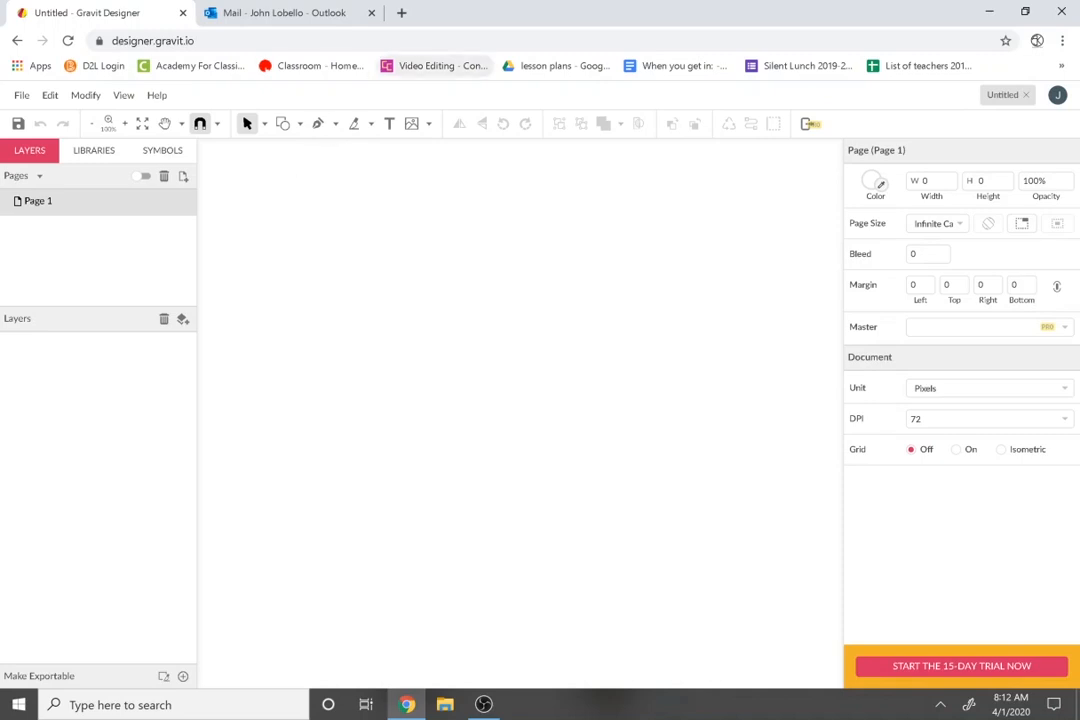
Open a new browser tab next to the untitled Gravit Designer document.
{"action": "left_click", "coordinate": [401, 12]}
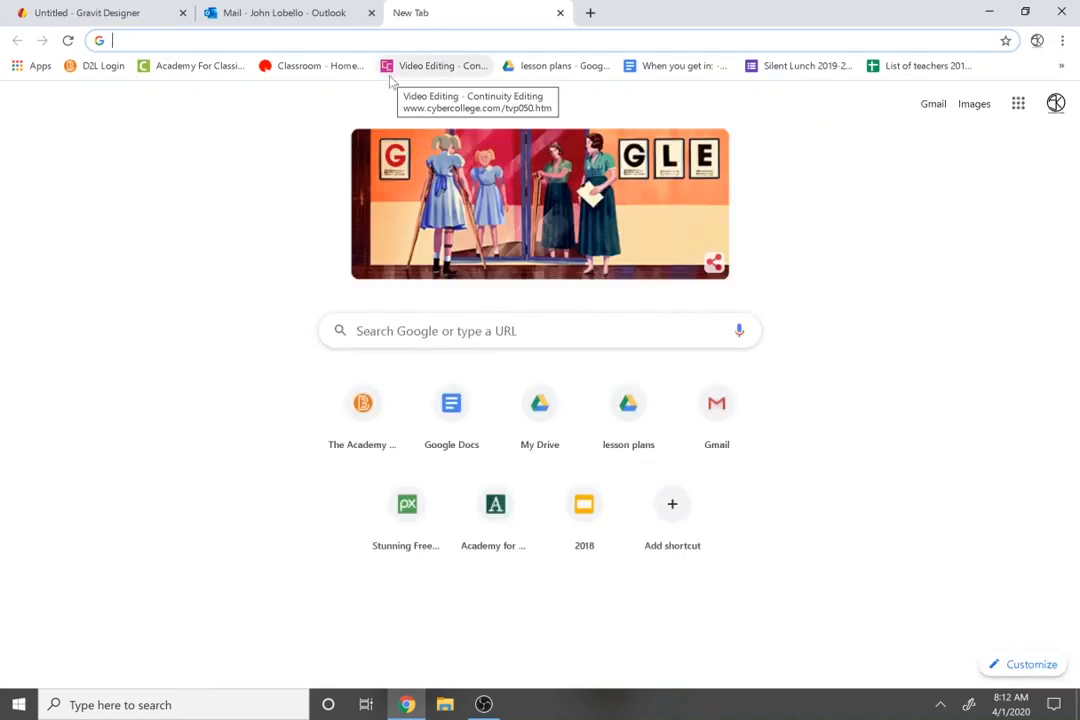
Go to the Pixabay website from the address bar.
{"action": "type", "text": "pixabay.com"}
{"action": "left_click", "coordinate": [392, 80]}
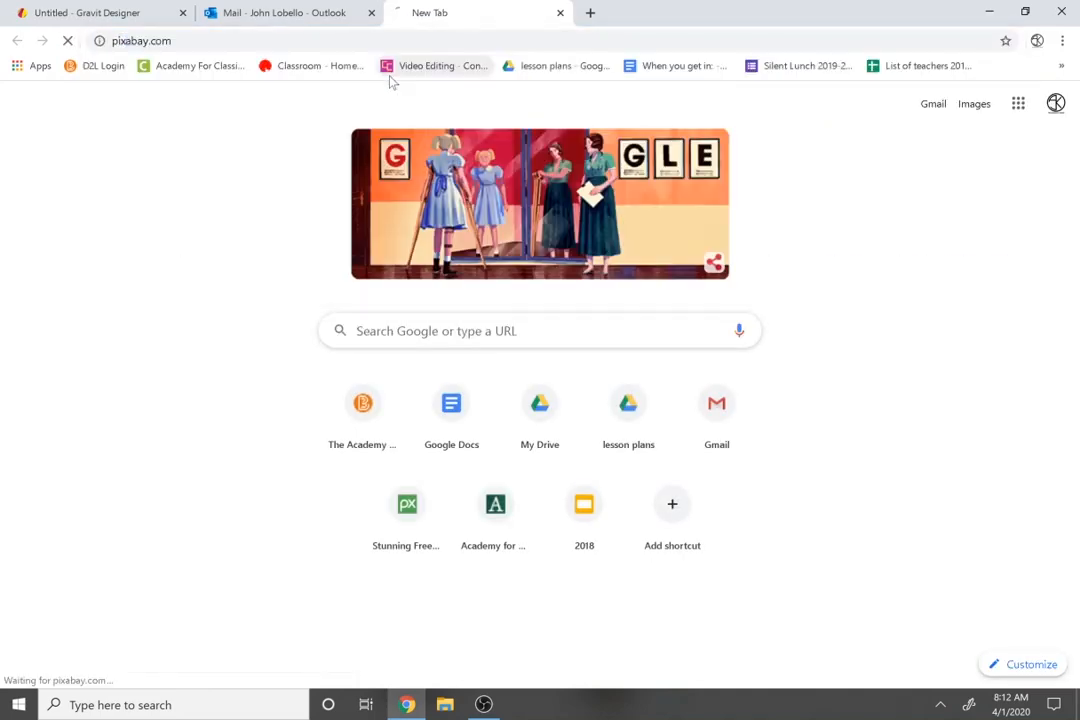
{"action": "scroll", "coordinate": [168, 336], "scroll_direction": "down", "scroll_amount": 3}
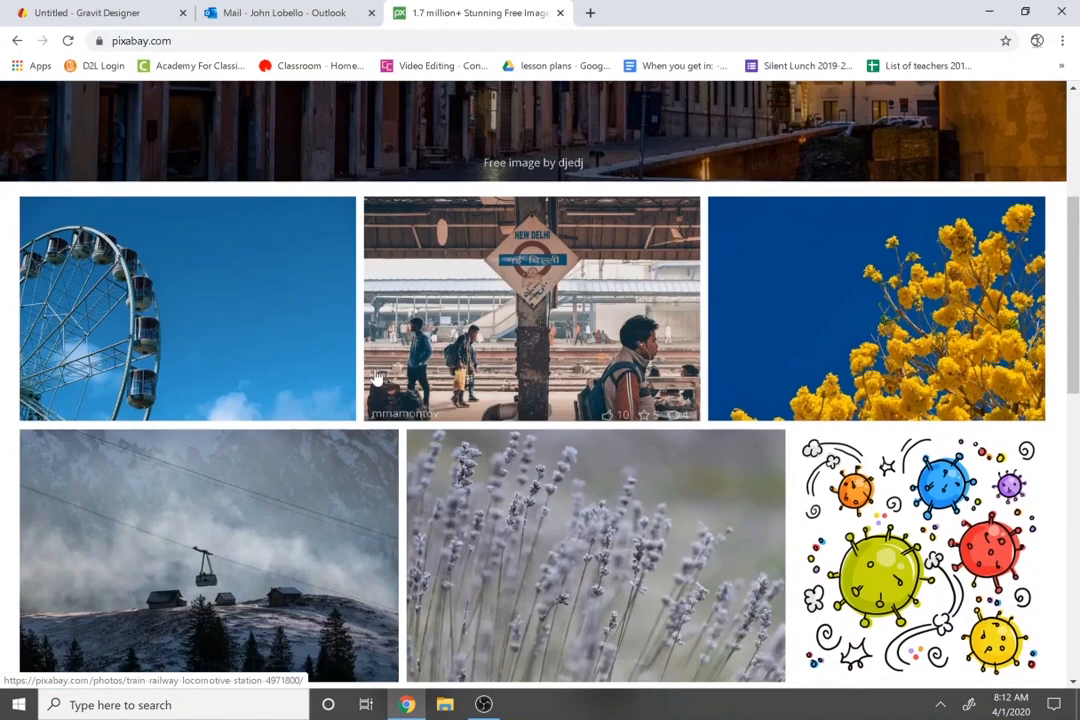
{"action": "scroll", "coordinate": [168, 336], "scroll_direction": "down", "scroll_amount": 3}
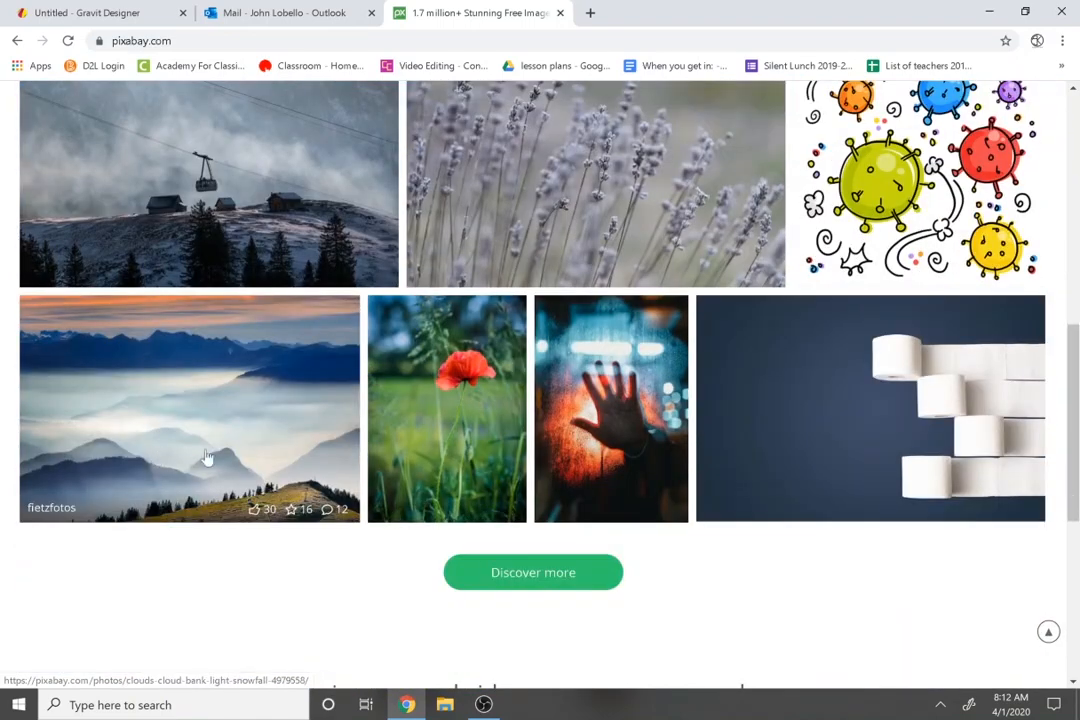
{"action": "scroll", "coordinate": [220, 452], "scroll_direction": "down", "scroll_amount": 3}
{"action": "scroll", "coordinate": [231, 443], "scroll_direction": "up", "scroll_amount": 3}
{"action": "scroll", "coordinate": [340, 487], "scroll_direction": "up", "scroll_amount": 6}
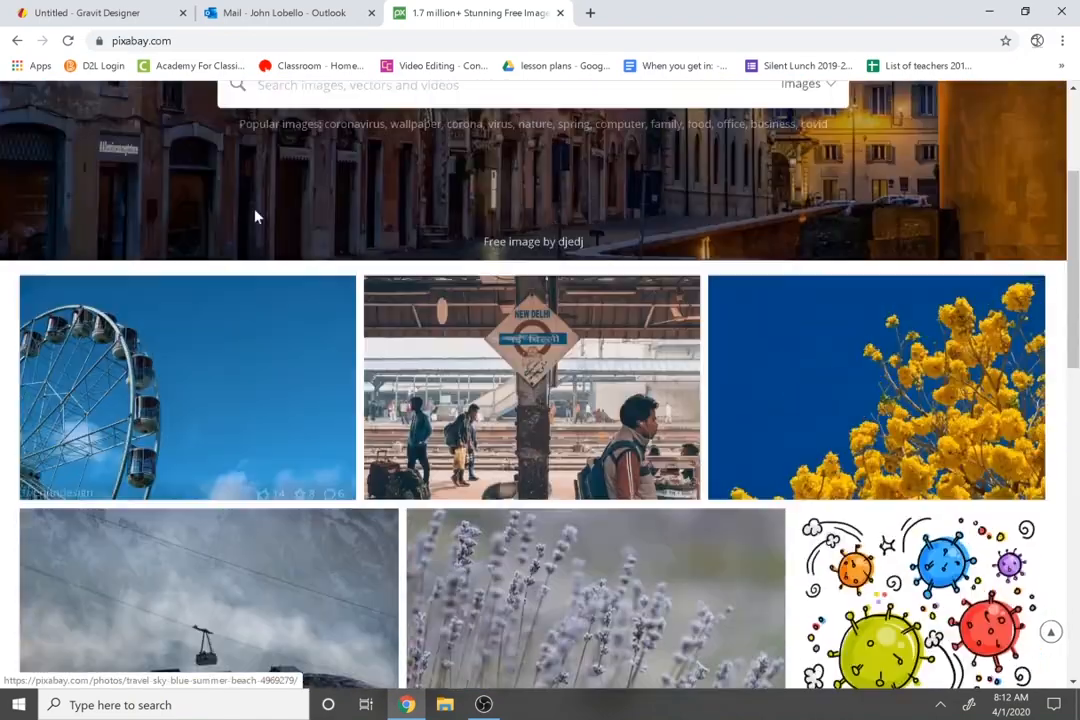
Search Pixabay for 'landscape' and open the rowing boat by the lake photo.
{"action": "type", "text": "landsc"}
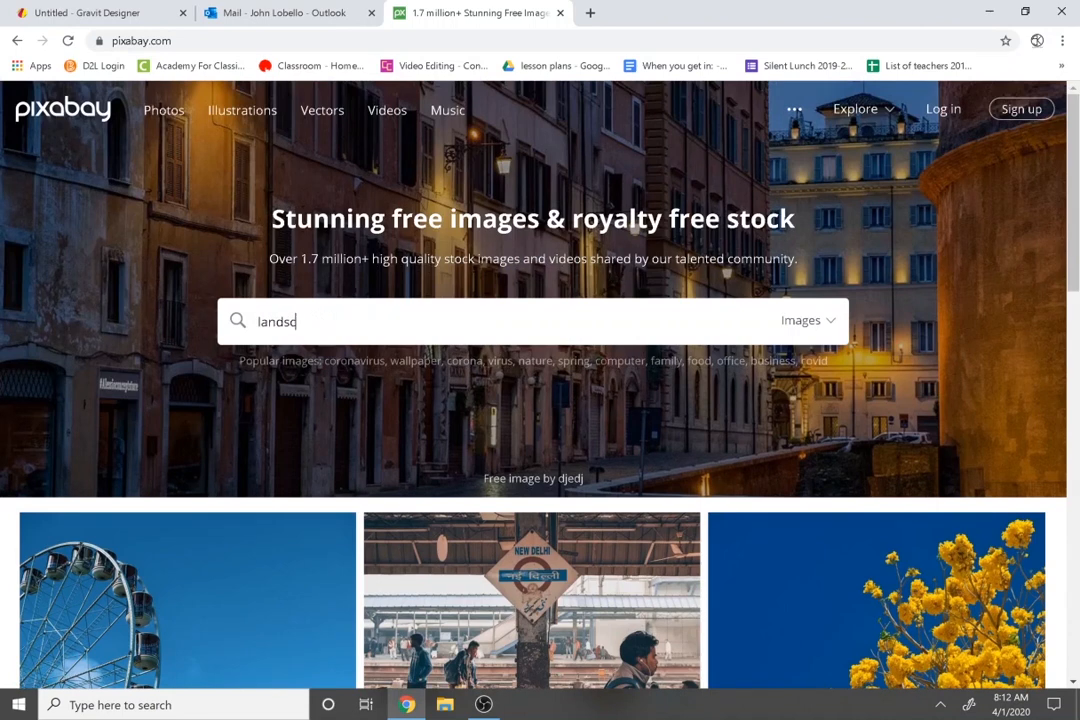
{"action": "type", "text": "ape"}
{"action": "key", "text": "Return"}
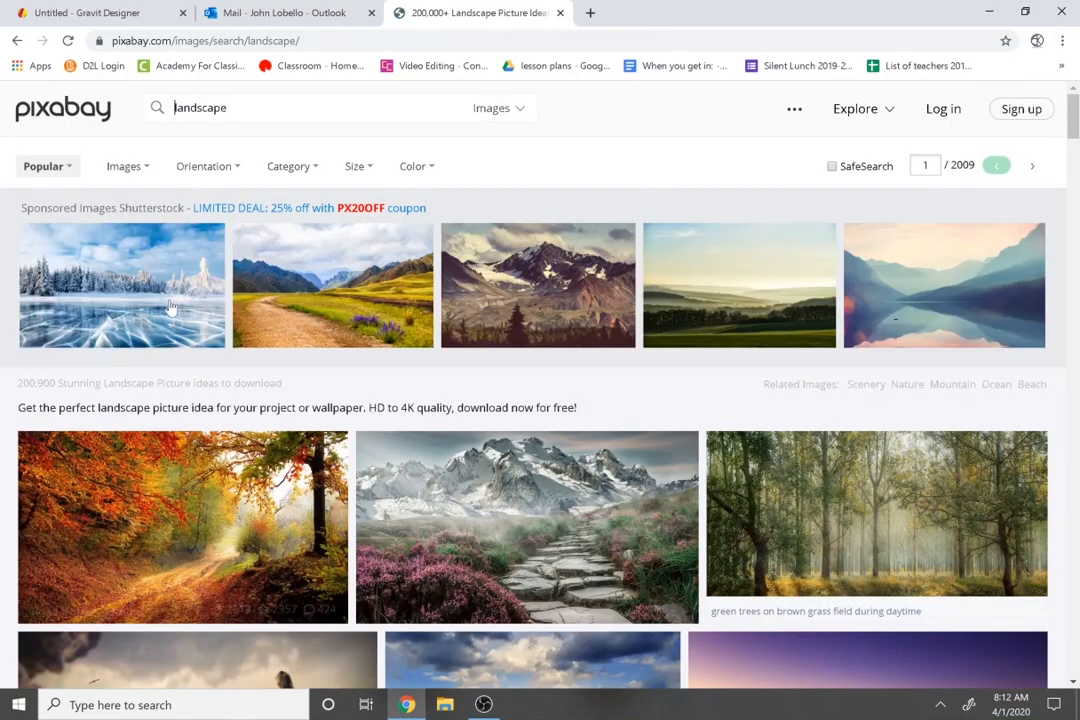
{"action": "scroll", "coordinate": [338, 452], "scroll_direction": "down", "scroll_amount": 2}
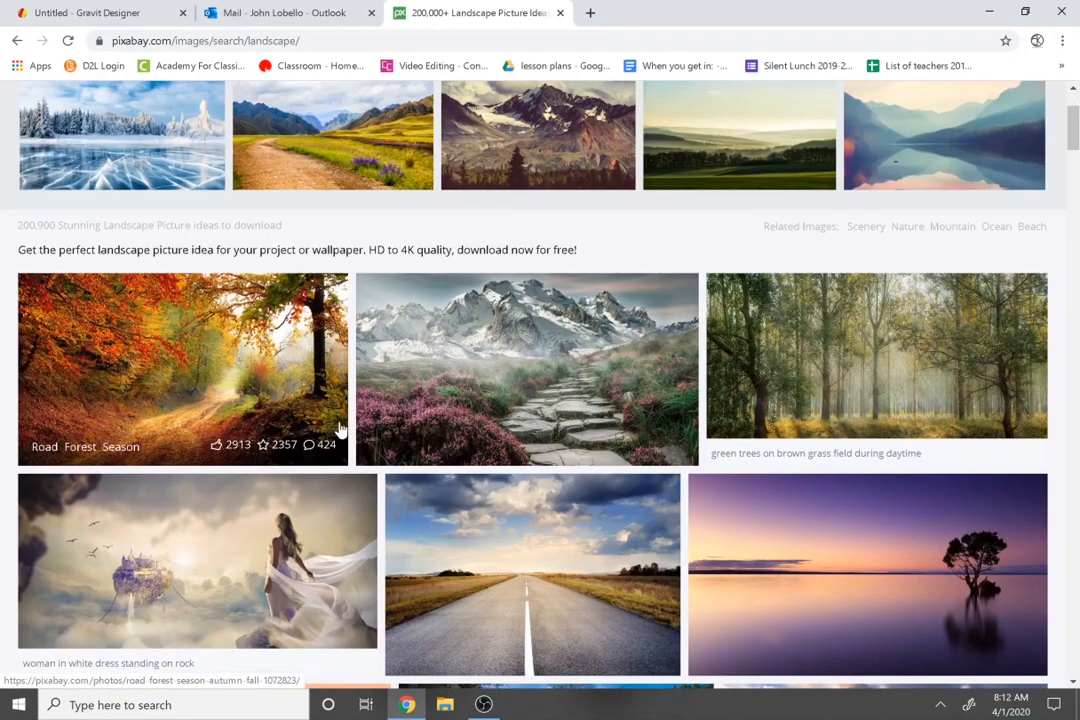
{"action": "scroll", "coordinate": [335, 440], "scroll_direction": "down", "scroll_amount": 1}
{"action": "scroll", "coordinate": [330, 424], "scroll_direction": "down", "scroll_amount": 3}
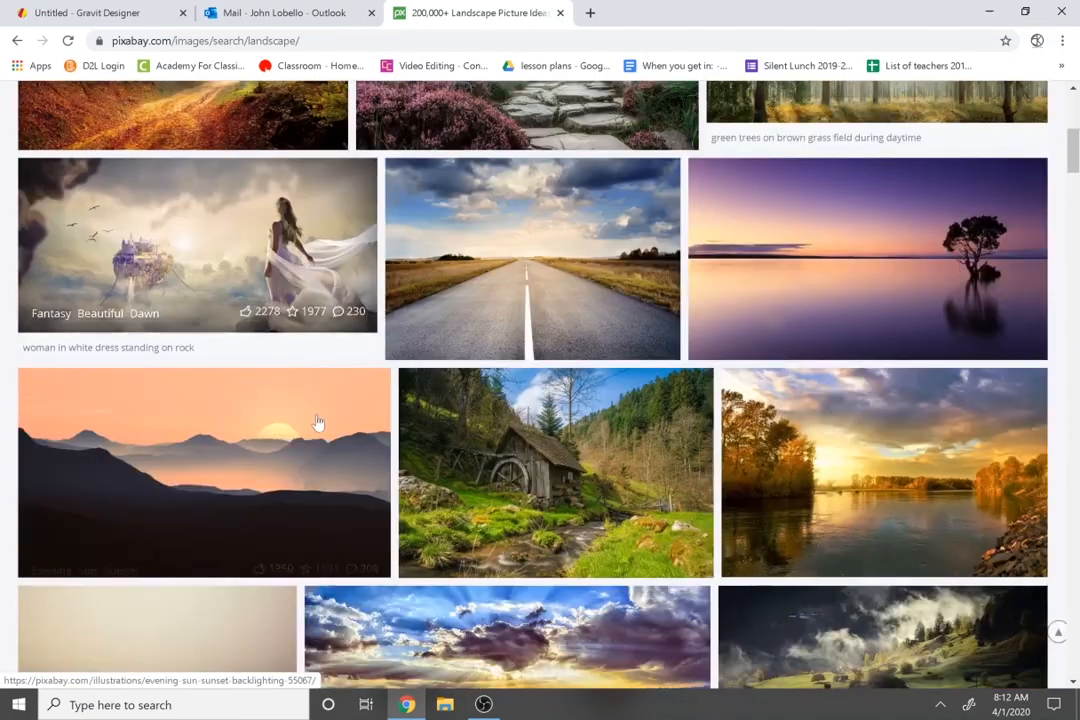
{"action": "scroll", "coordinate": [516, 528], "scroll_direction": "down", "scroll_amount": 2}
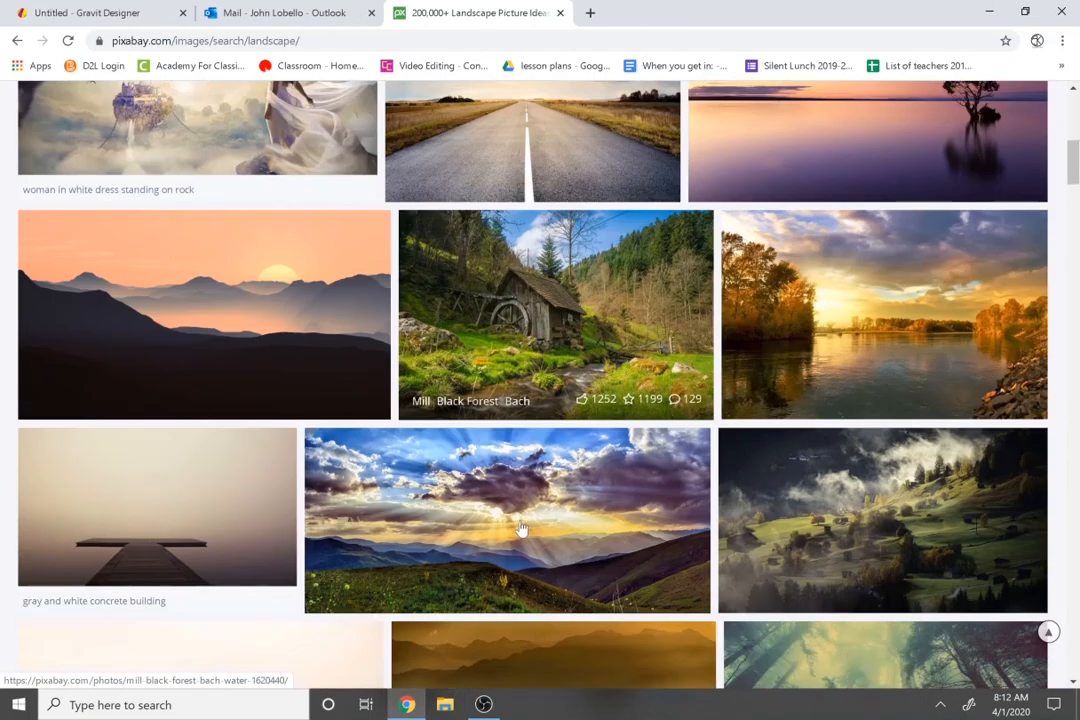
{"action": "scroll", "coordinate": [366, 462], "scroll_direction": "down", "scroll_amount": 4}
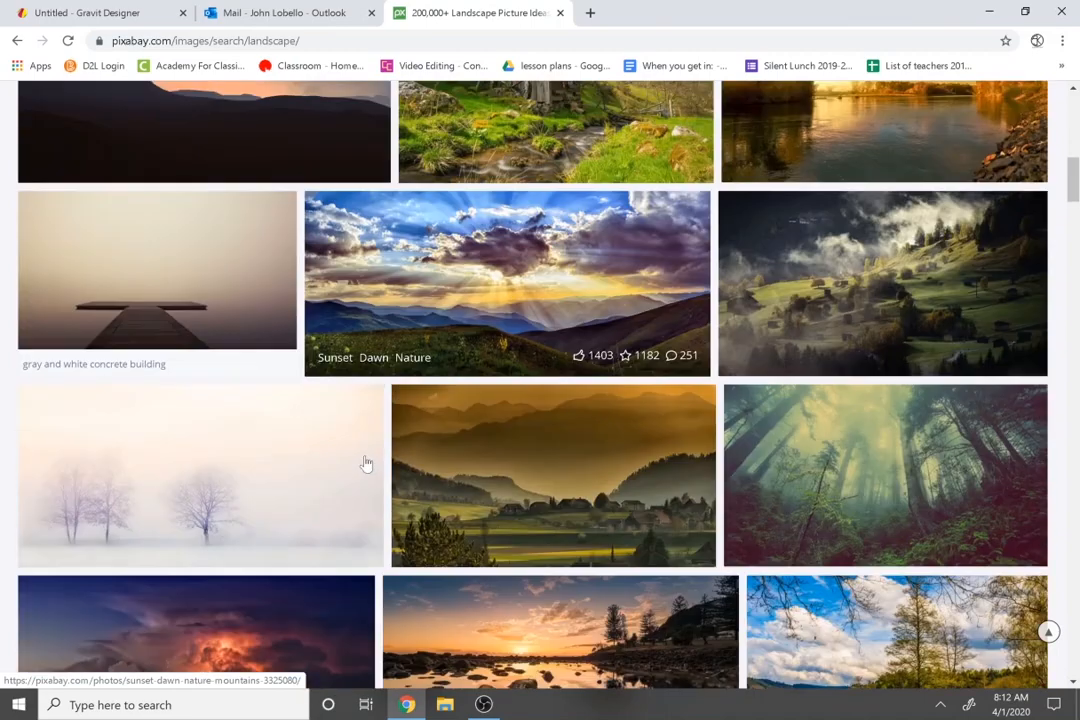
{"action": "scroll", "coordinate": [366, 462], "scroll_direction": "down", "scroll_amount": 2}
{"action": "scroll", "coordinate": [366, 462], "scroll_direction": "down", "scroll_amount": 1}
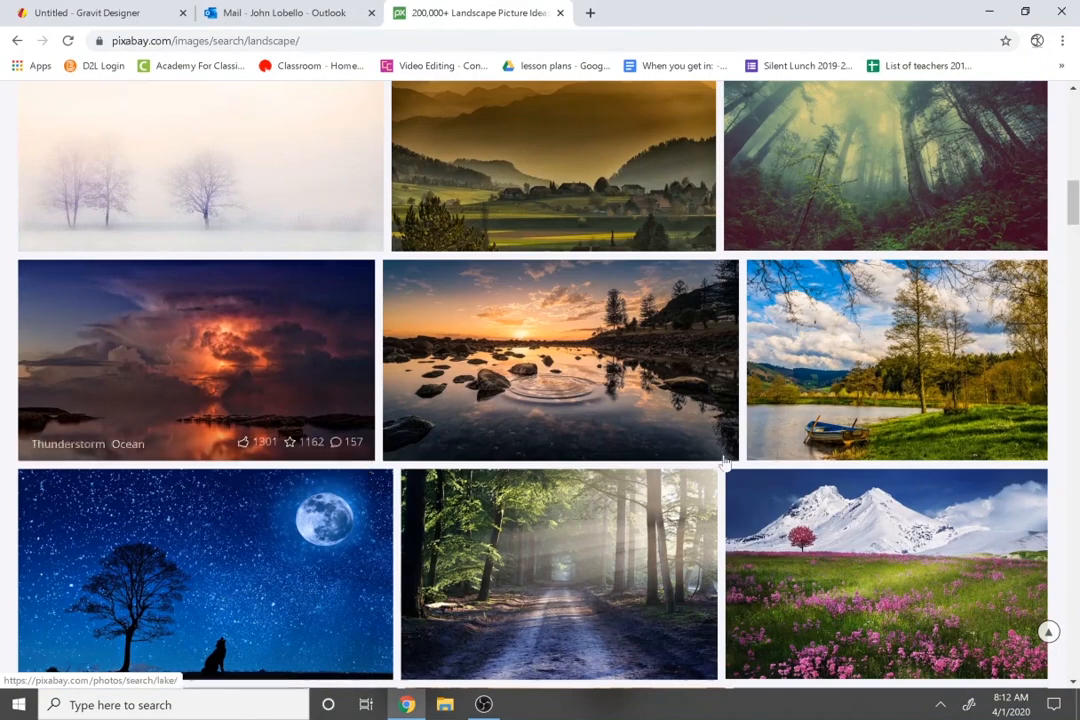
{"action": "left_click", "coordinate": [935, 415]}
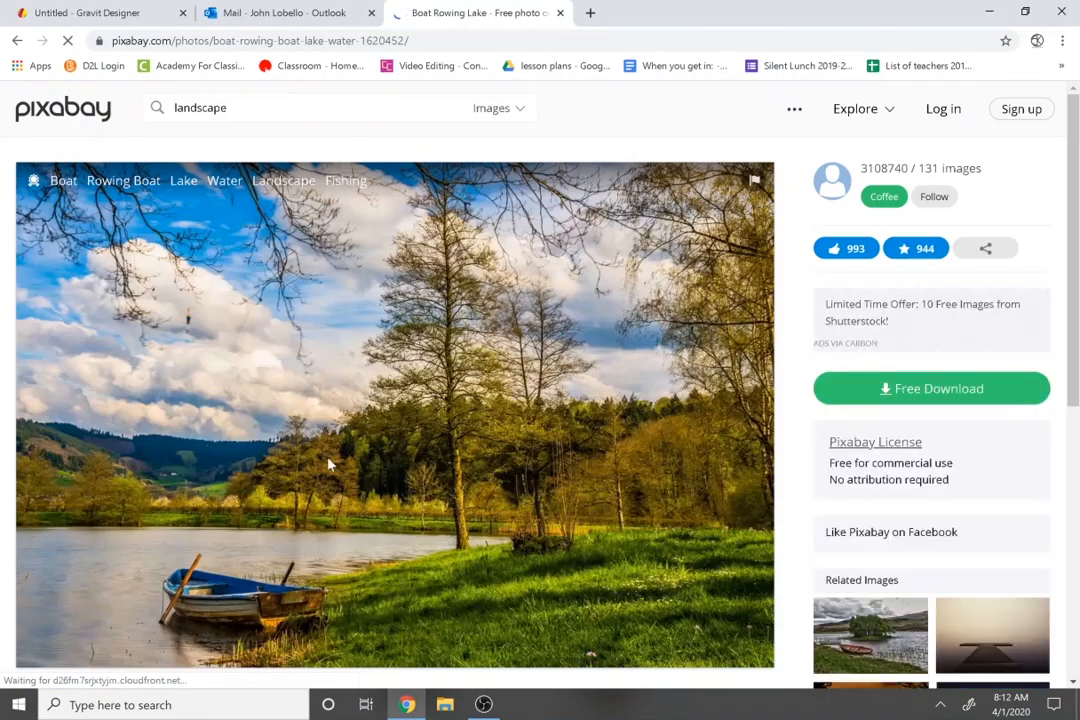
{"action": "scroll", "coordinate": [325, 462], "scroll_direction": "down", "scroll_amount": 2}
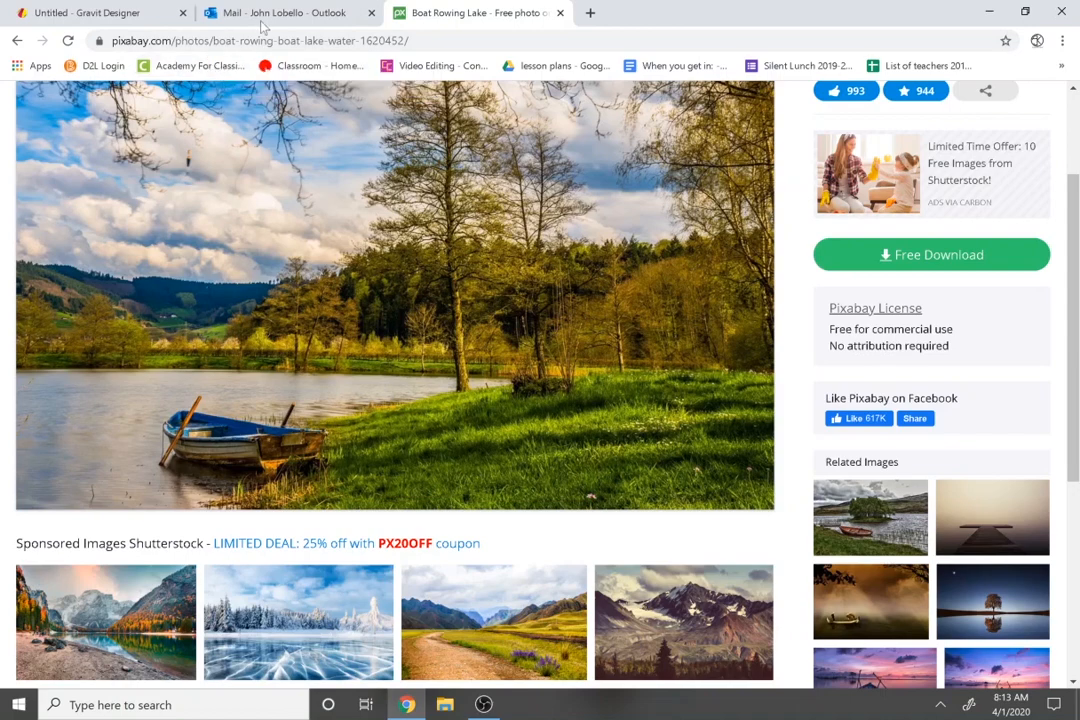
Back in Gravit Designer, draw a large ellipse in the canvas centre with the Ellipse tool.
{"action": "left_click", "coordinate": [100, 12]}
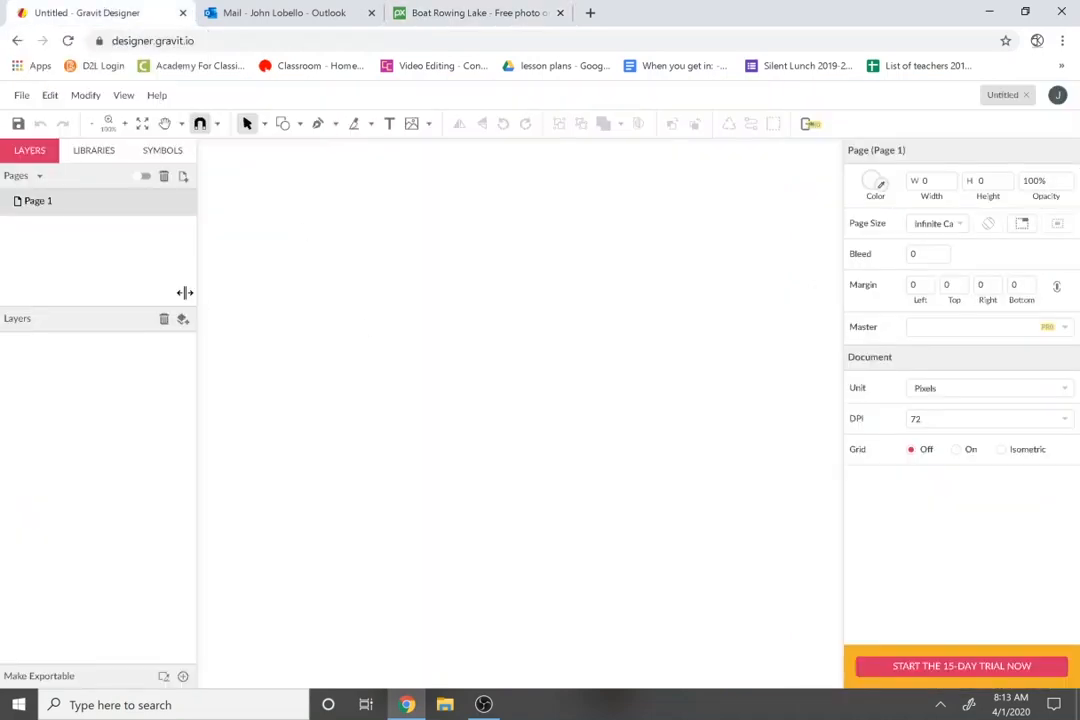
{"action": "left_click", "coordinate": [299, 123]}
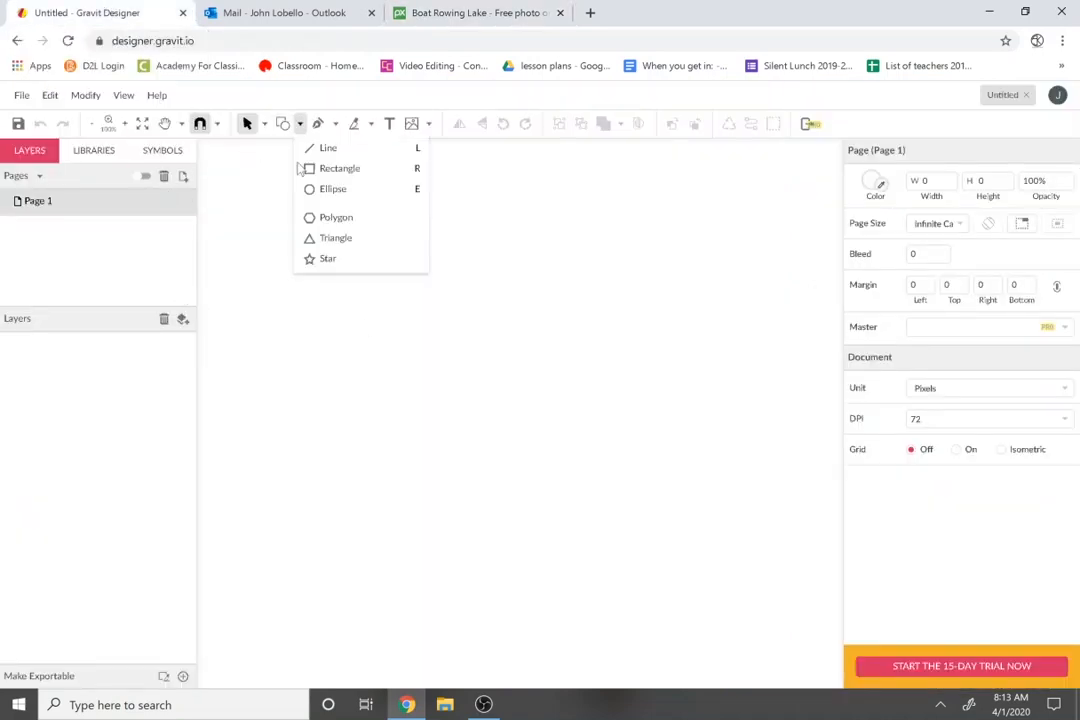
{"action": "left_click", "coordinate": [336, 189]}
{"action": "left_click_drag", "start_coordinate": [297, 290], "coordinate": [773, 551]}
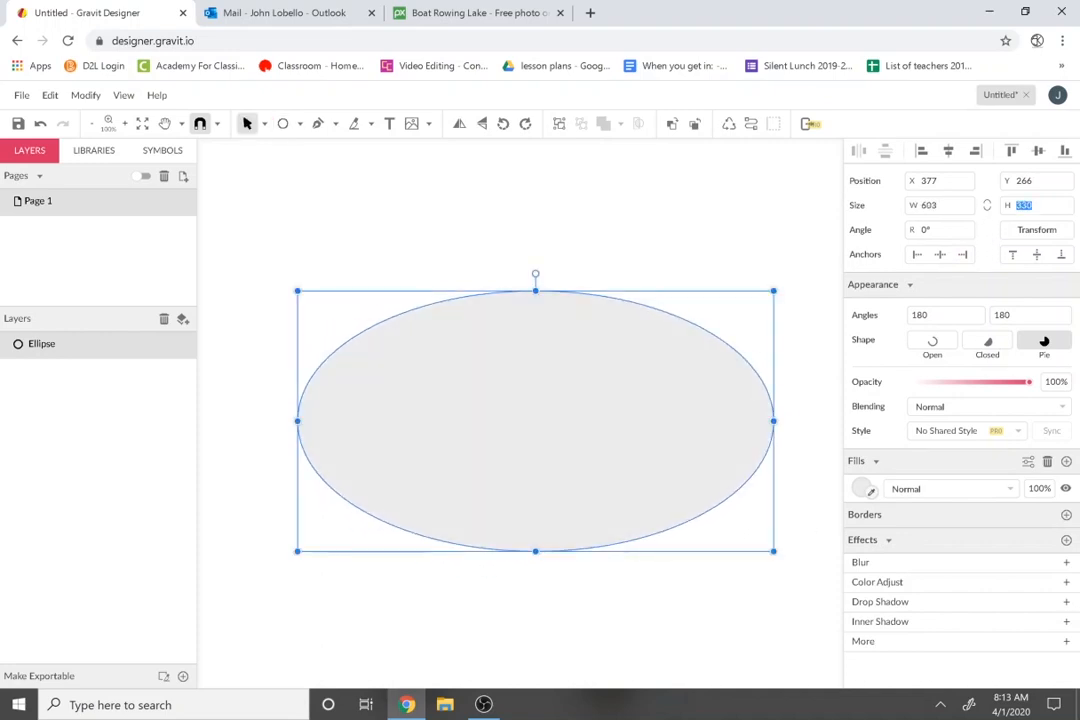
Size the ellipse to 600 wide by 400 tall.
{"action": "type", "text": "400"}
{"action": "key", "text": "Return"}
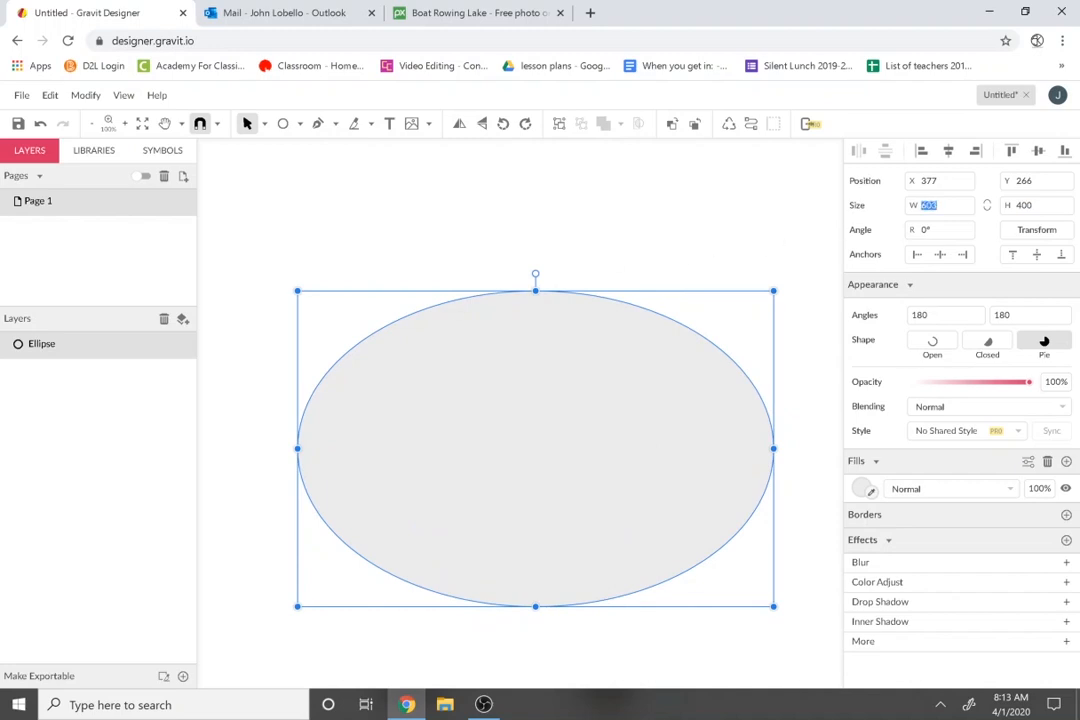
{"action": "type", "text": "600"}
{"action": "key", "text": "Return"}
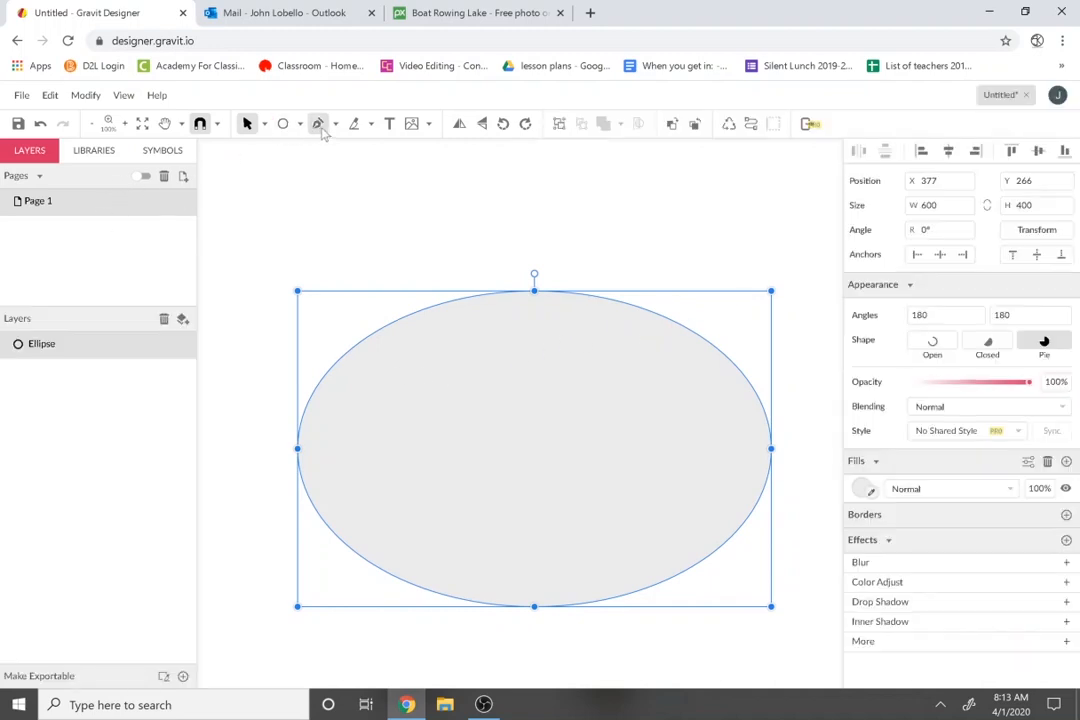
{"action": "left_click", "coordinate": [371, 125]}
{"action": "left_click", "coordinate": [390, 126]}
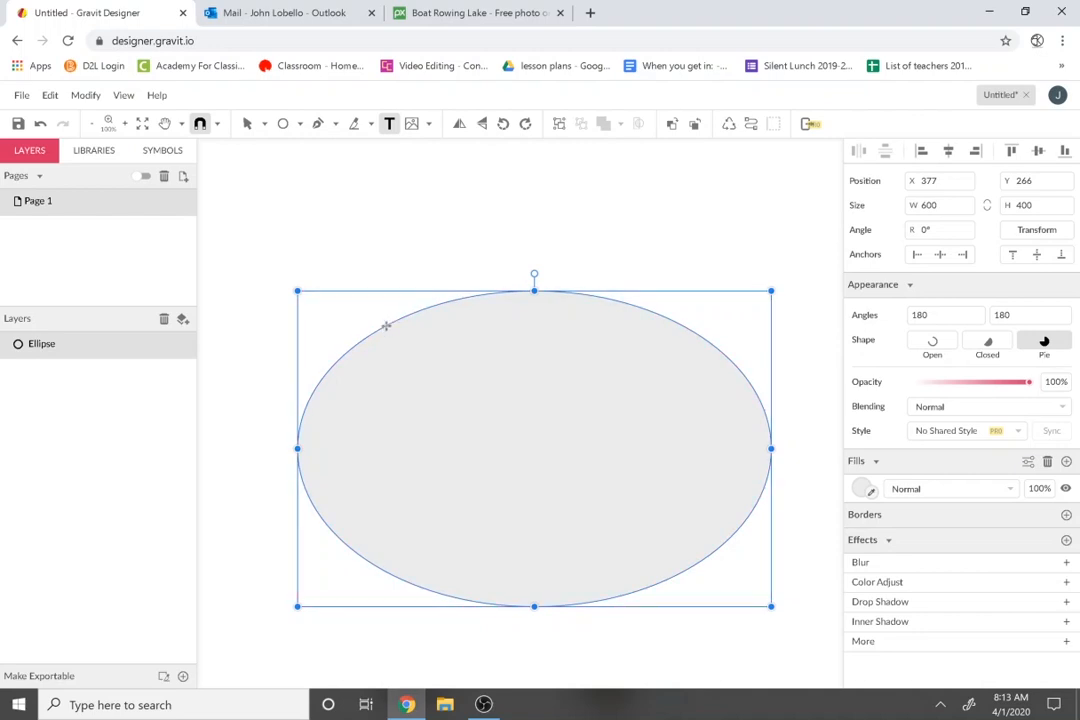
Type PEACEFUL POND as path text along the ellipse's top edge.
{"action": "left_click", "coordinate": [427, 357]}
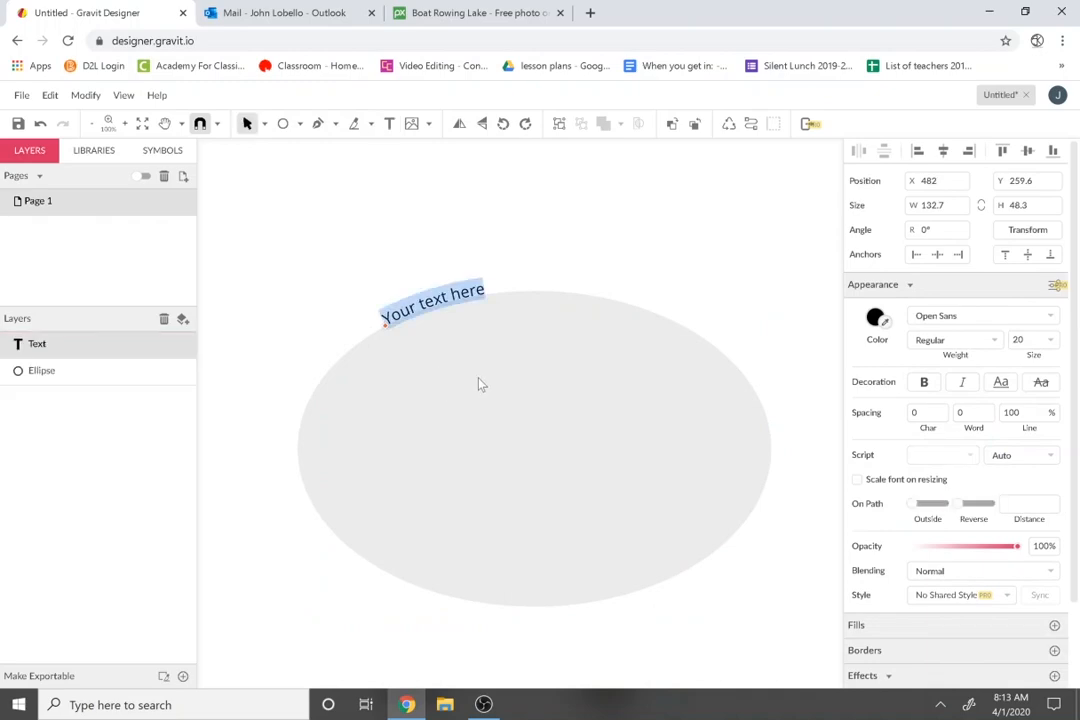
{"action": "left_click", "coordinate": [425, 8]}
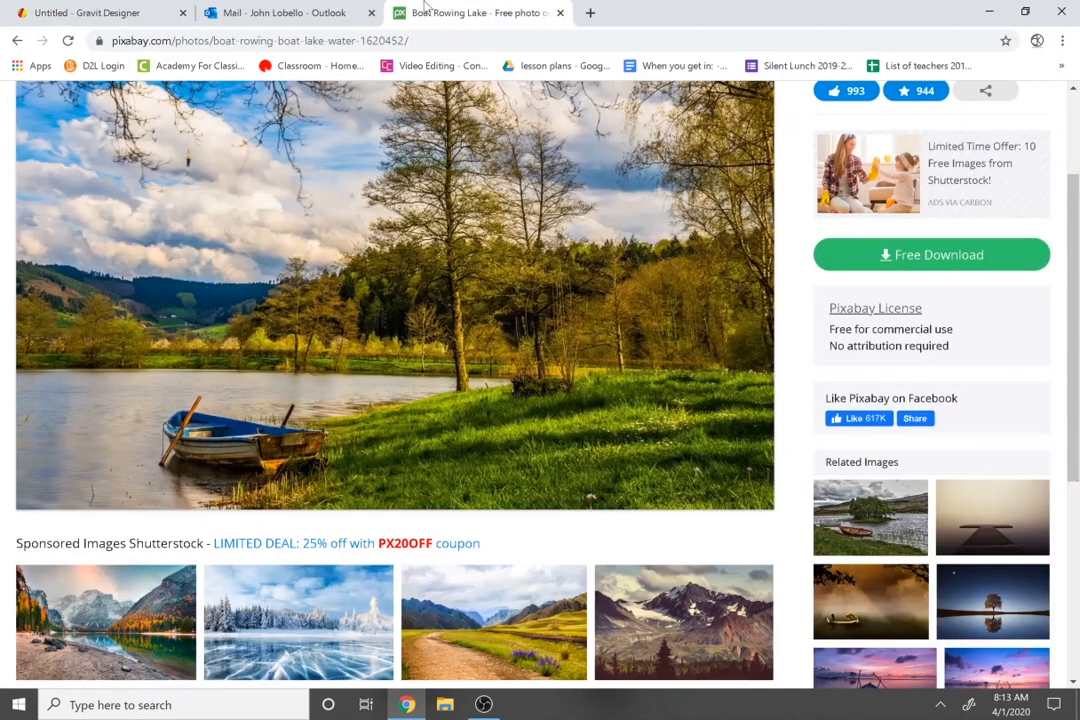
{"action": "left_click", "coordinate": [139, 16]}
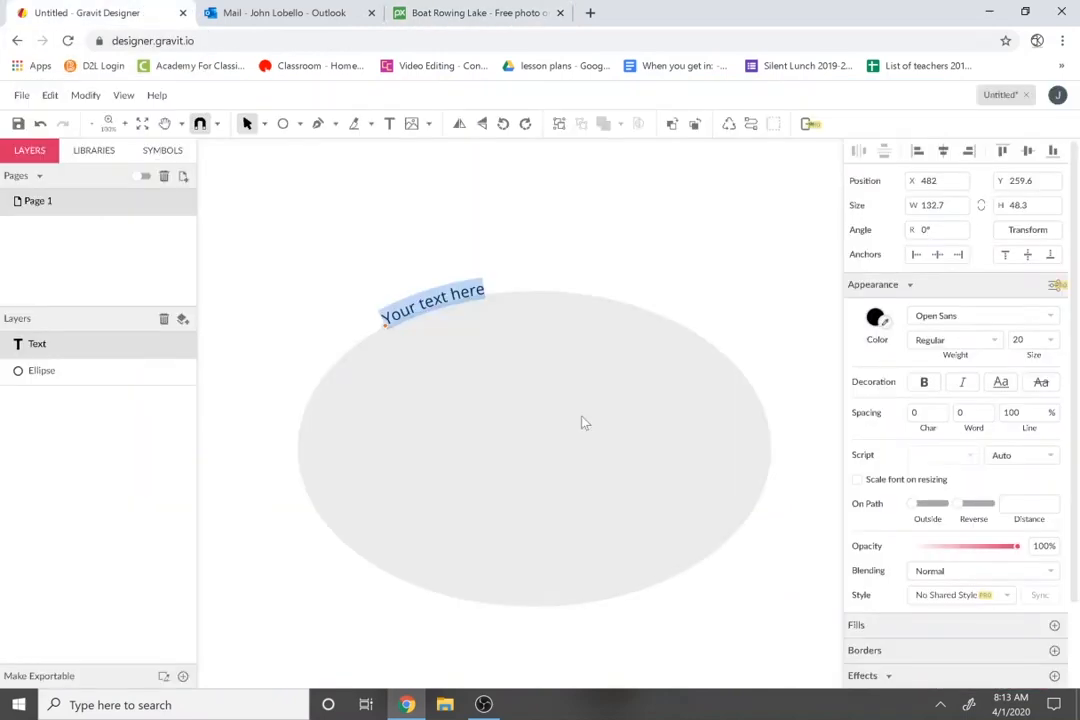
{"action": "type", "text": "PEACEFUL POND"}
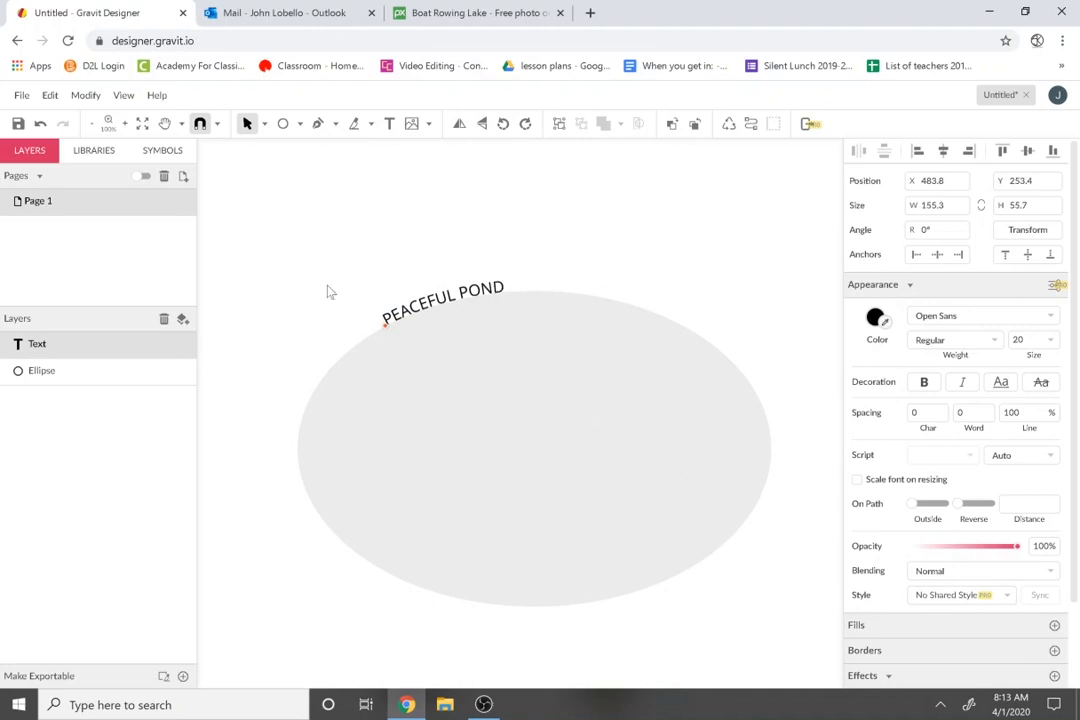
Set PEACEFUL POND in the Oldenburg font at size 48.
{"action": "triple_click", "coordinate": [427, 303]}
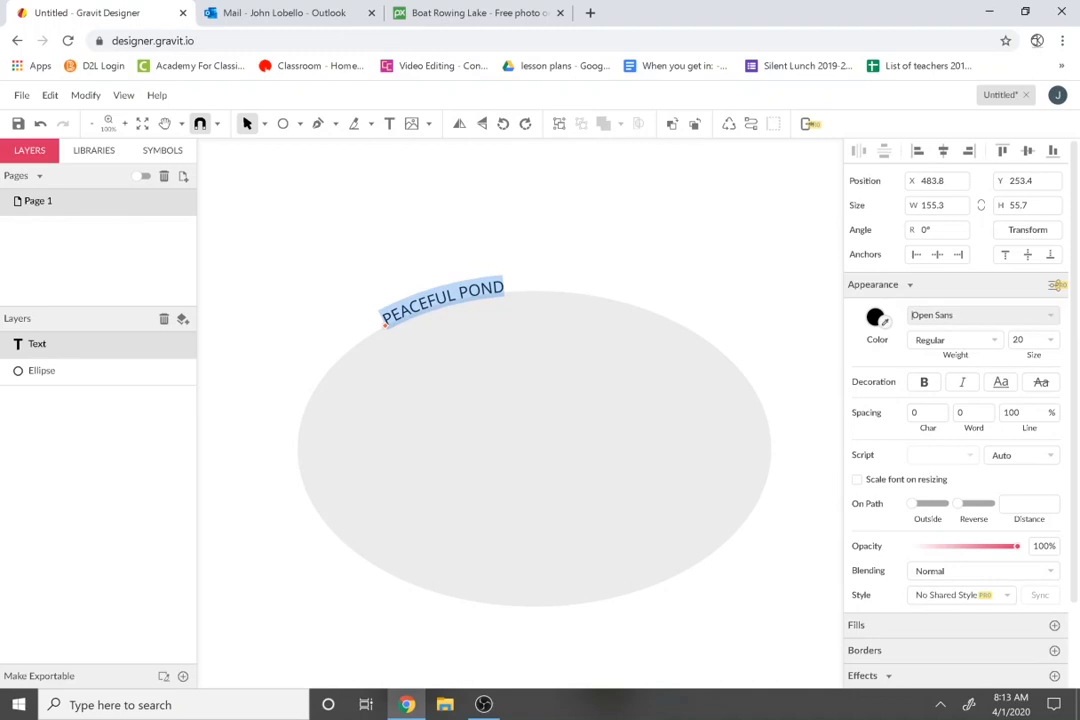
{"action": "left_click", "coordinate": [1050, 316]}
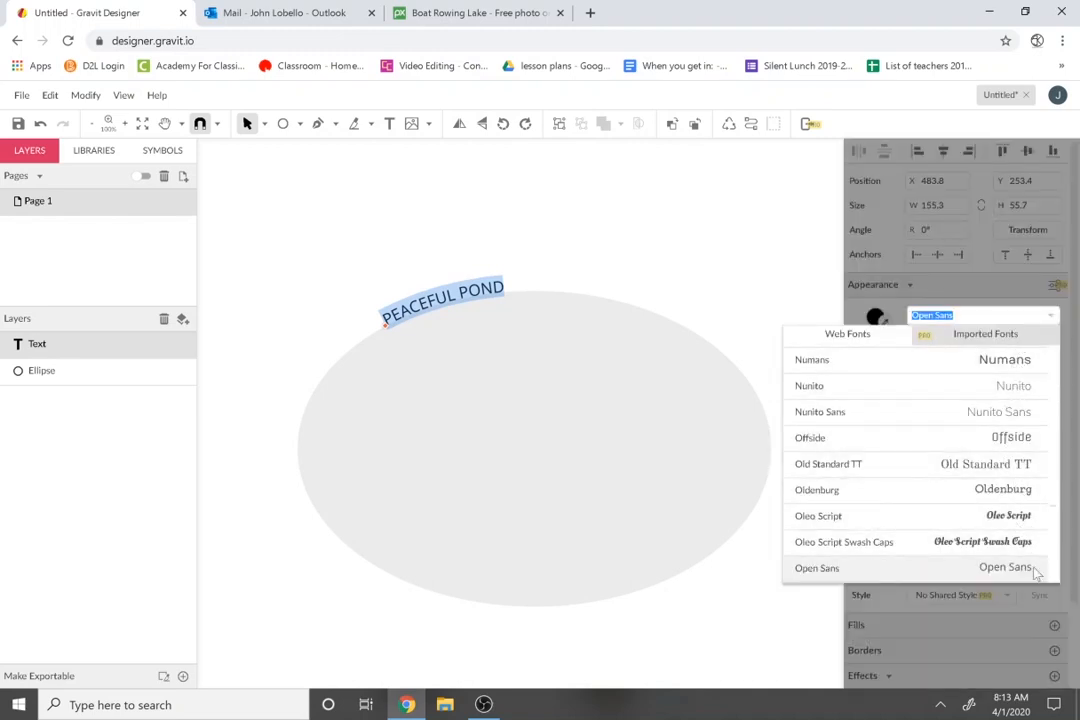
{"action": "left_click", "coordinate": [1015, 492]}
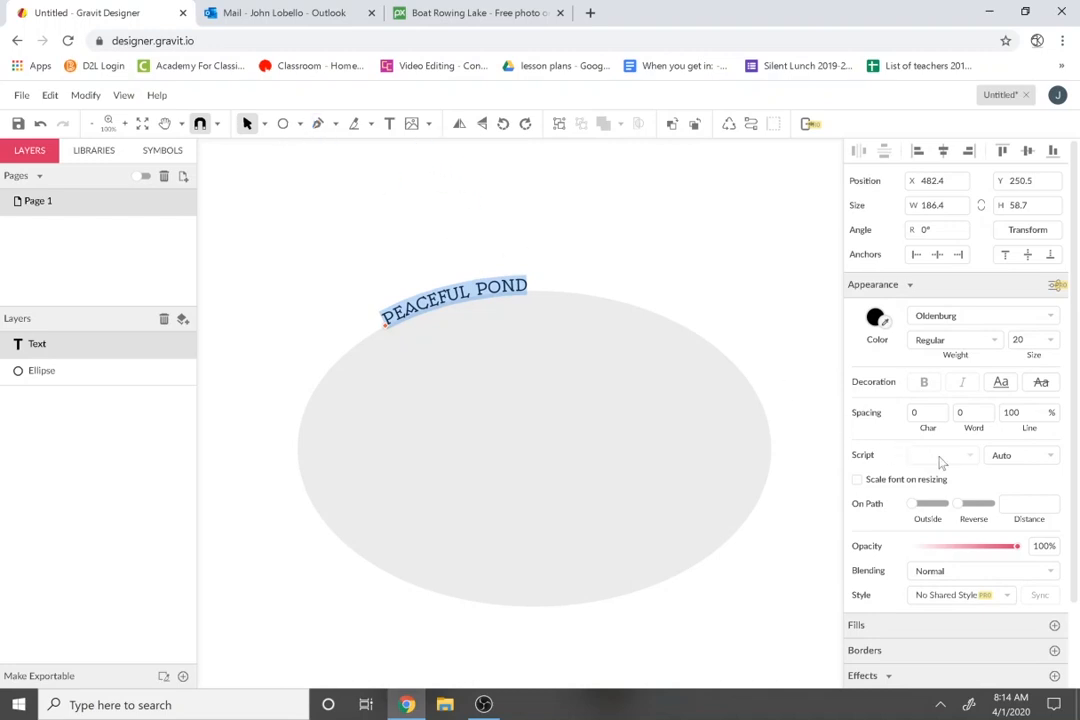
{"action": "left_click", "coordinate": [1050, 341]}
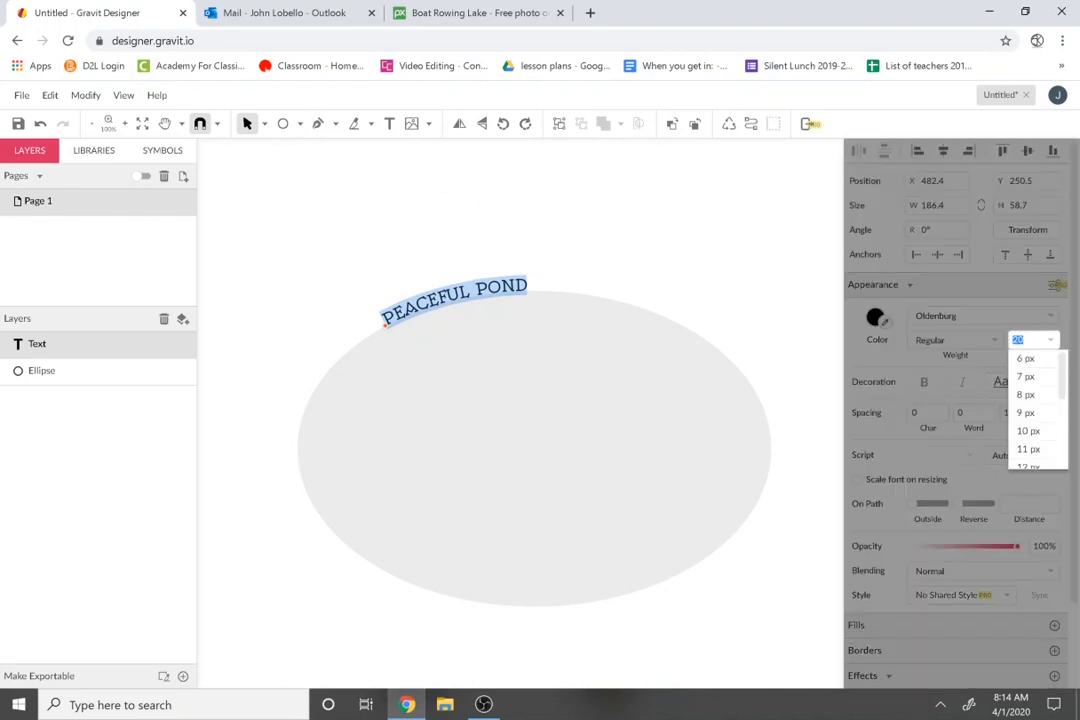
{"action": "scroll", "coordinate": [1029, 450], "scroll_direction": "down", "scroll_amount": 3}
{"action": "left_click", "coordinate": [1028, 420]}
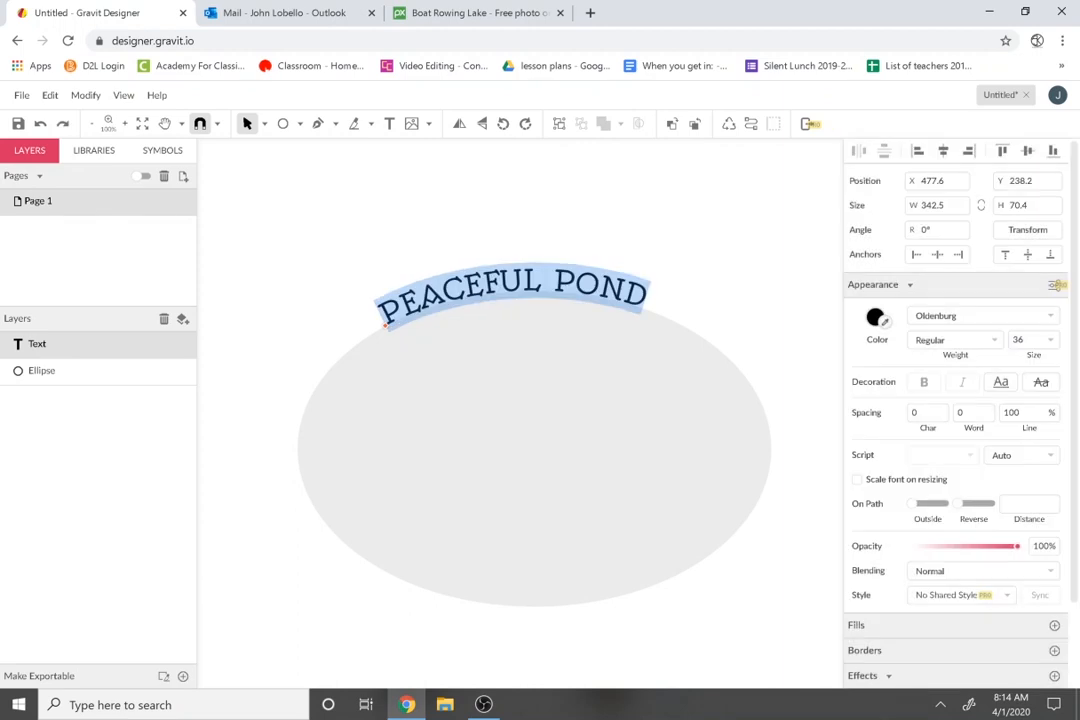
{"action": "left_click", "coordinate": [1050, 341]}
{"action": "scroll", "coordinate": [1030, 420], "scroll_direction": "down", "scroll_amount": 3}
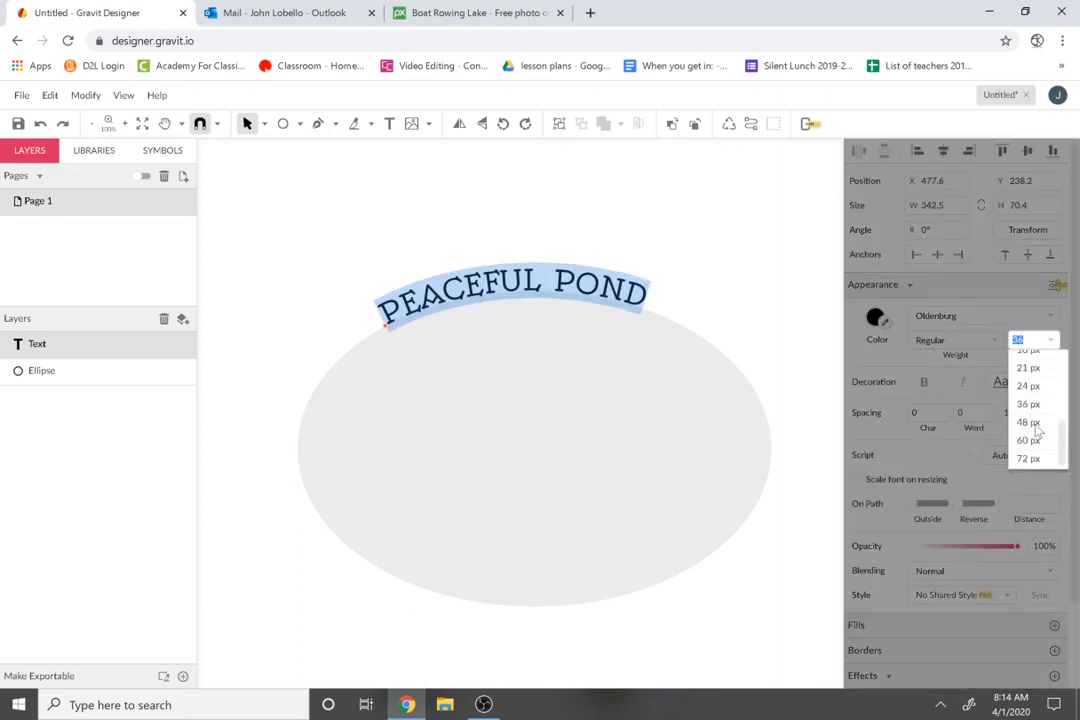
{"action": "left_click", "coordinate": [1030, 422]}
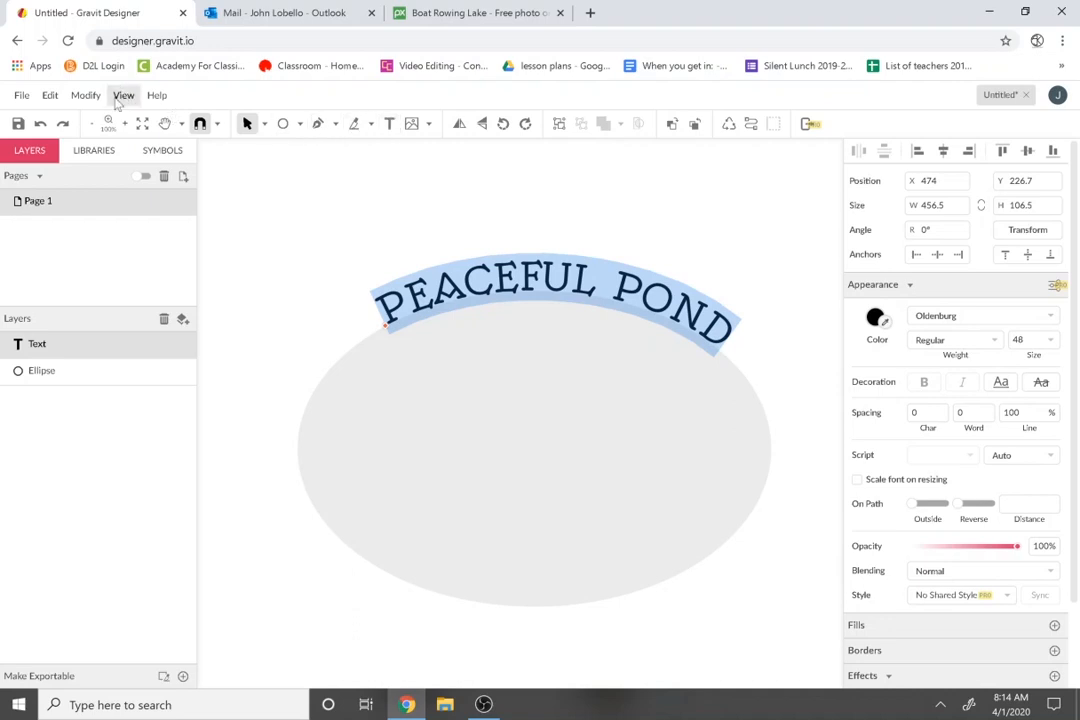
{"action": "left_click", "coordinate": [383, 340]}
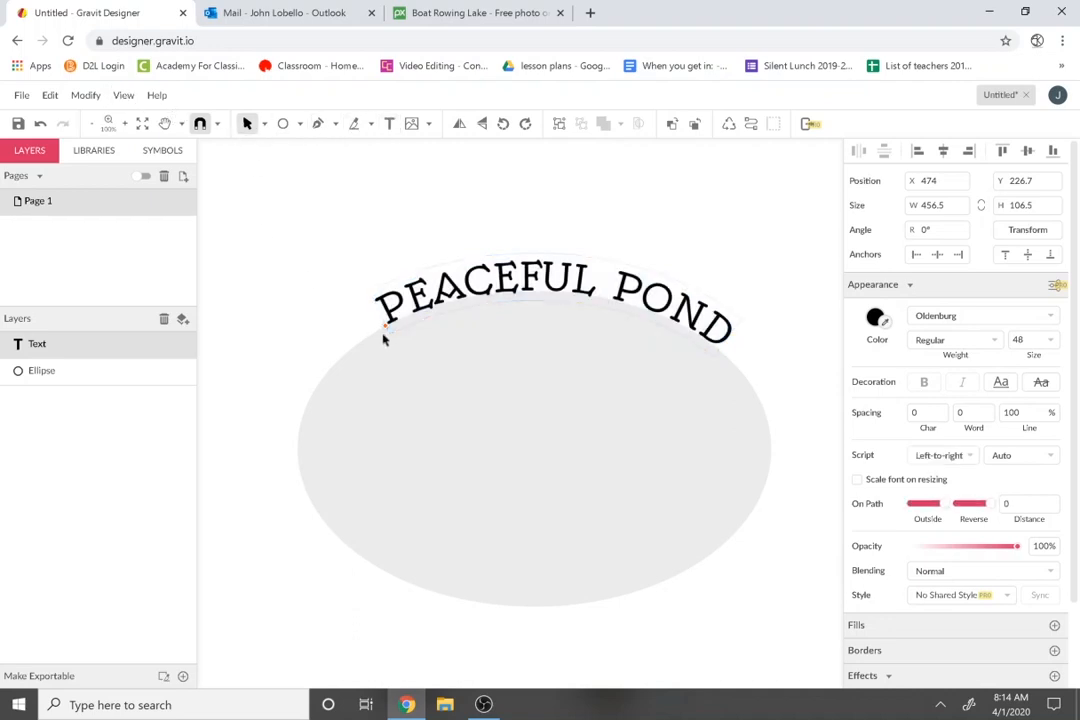
Slide PEACEFUL POND left along the curve and set its character spacing to 4.
{"action": "left_click_drag", "start_coordinate": [385, 330], "coordinate": [342, 350]}
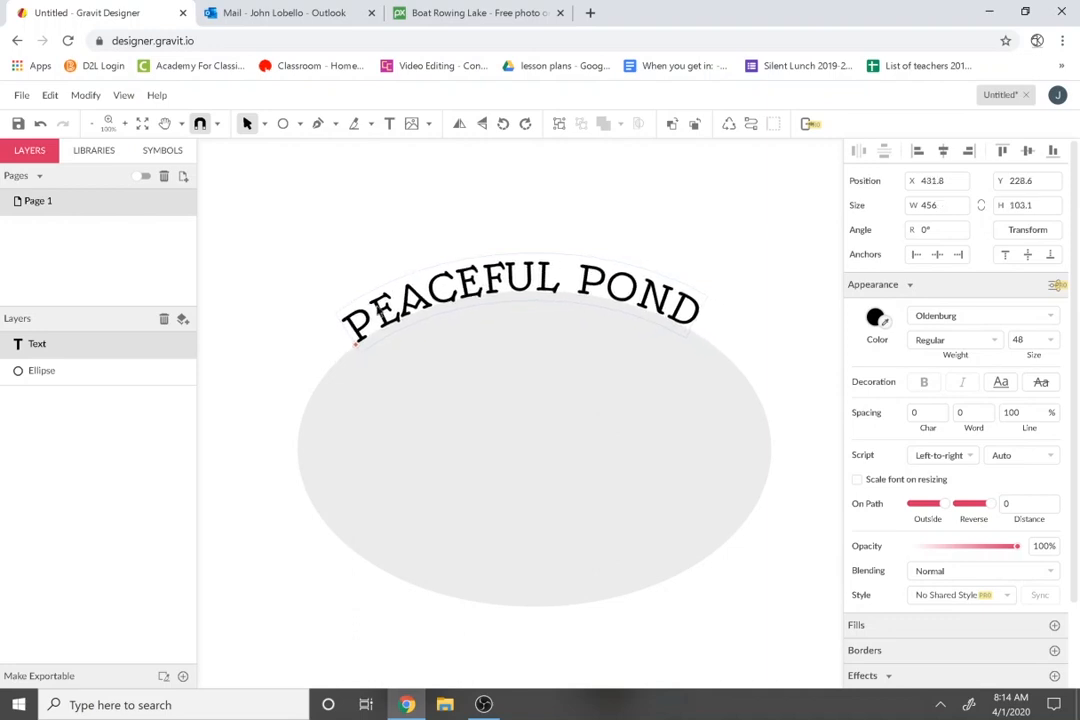
{"action": "double_click", "coordinate": [375, 317]}
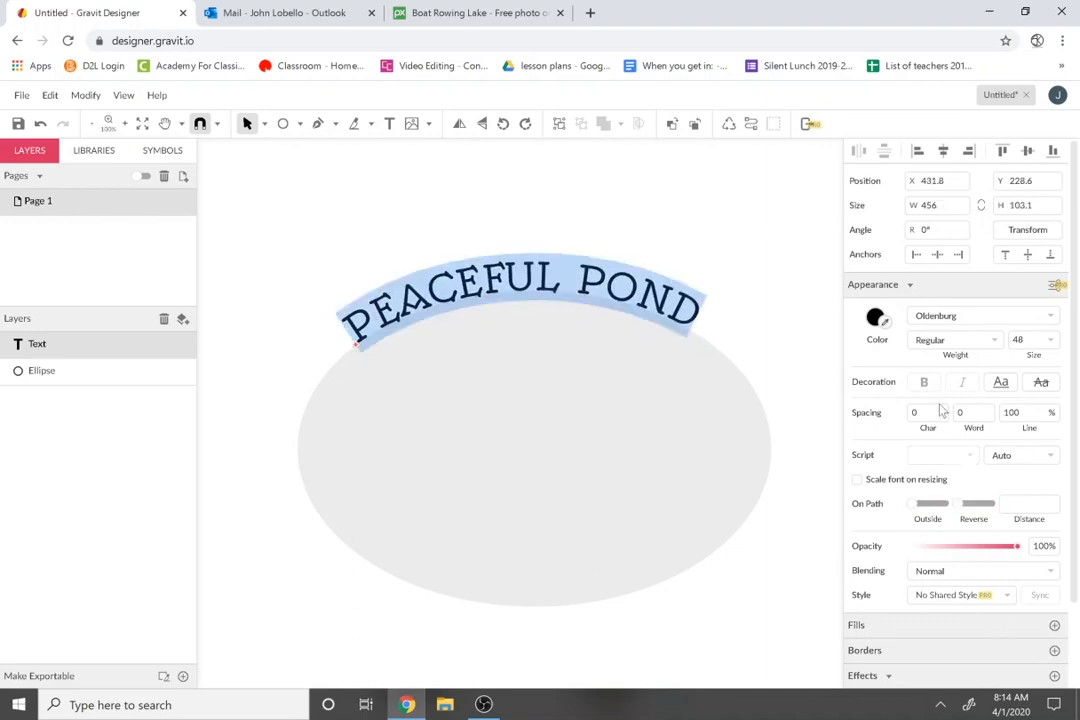
{"action": "key", "text": "Up"}
{"action": "key", "text": "Up"}
{"action": "key", "text": "Up"}
{"action": "key", "text": "Up"}
{"action": "key", "text": "Up"}
{"action": "key", "text": "Up"}
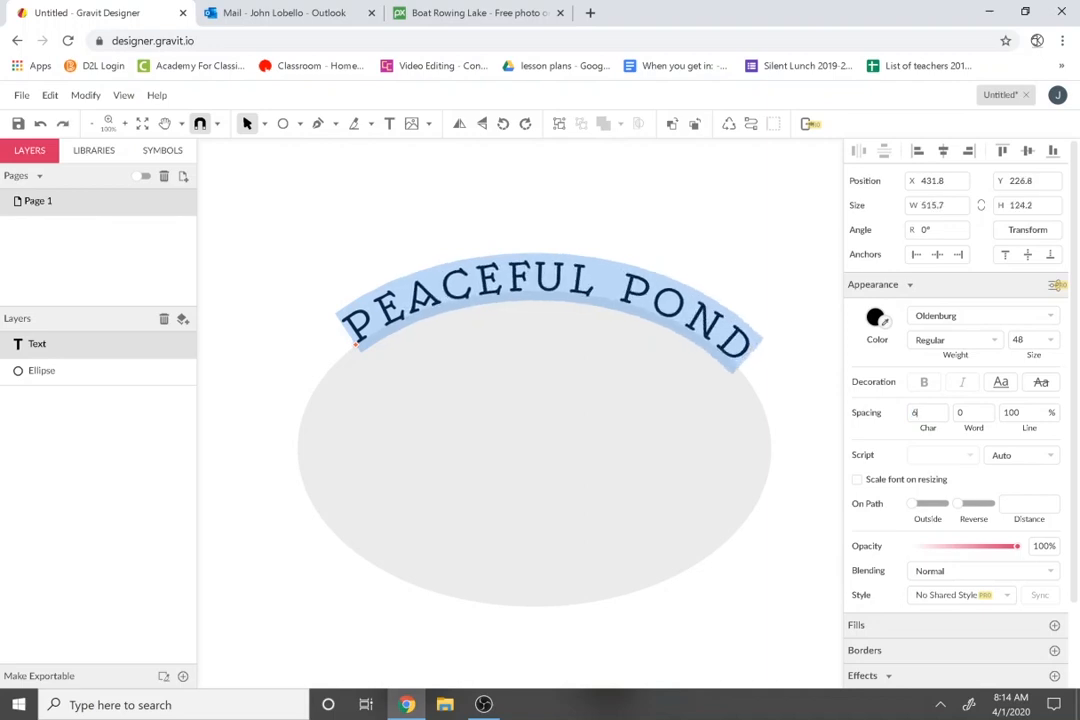
{"action": "key", "text": "Down"}
{"action": "key", "text": "Down"}
{"action": "key", "text": "Down"}
{"action": "key", "text": "Up"}
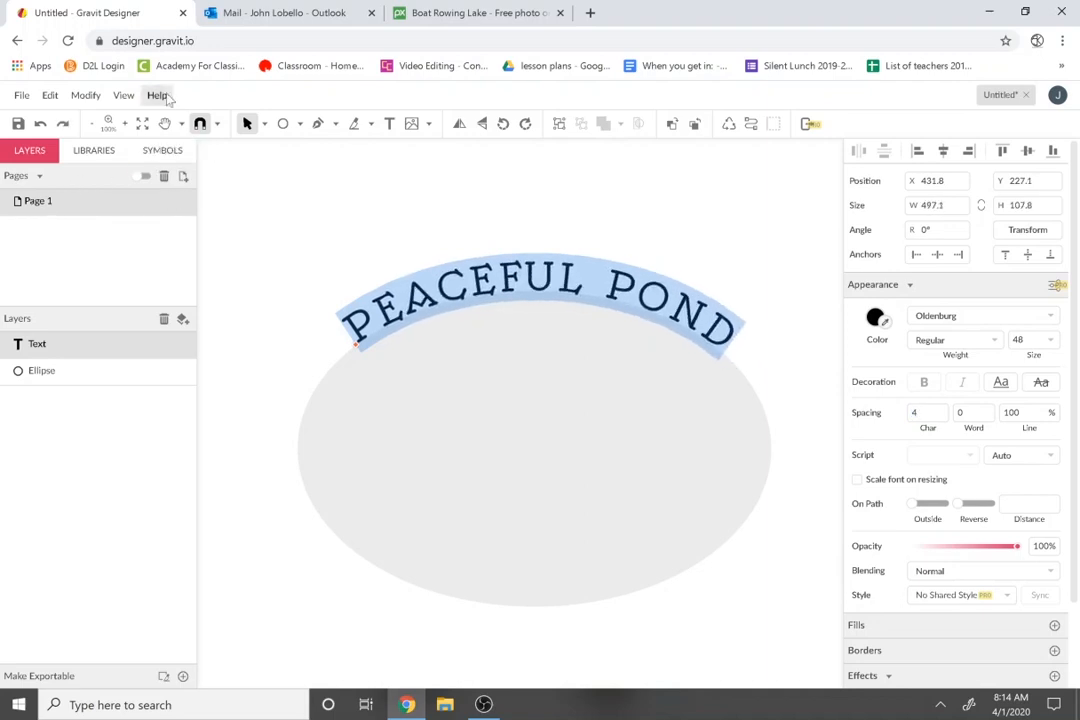
Convert the PEACEFUL POND text to a path, then select the ellipse.
{"action": "left_click", "coordinate": [85, 95]}
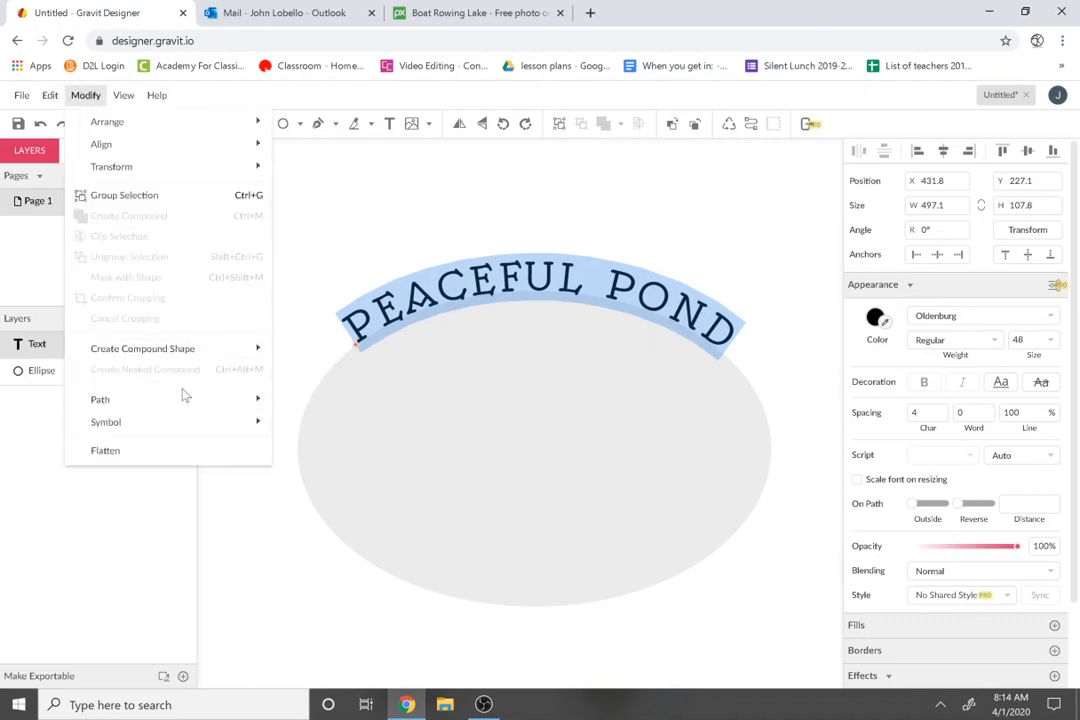
{"action": "mouse_move", "coordinate": [200, 401]}
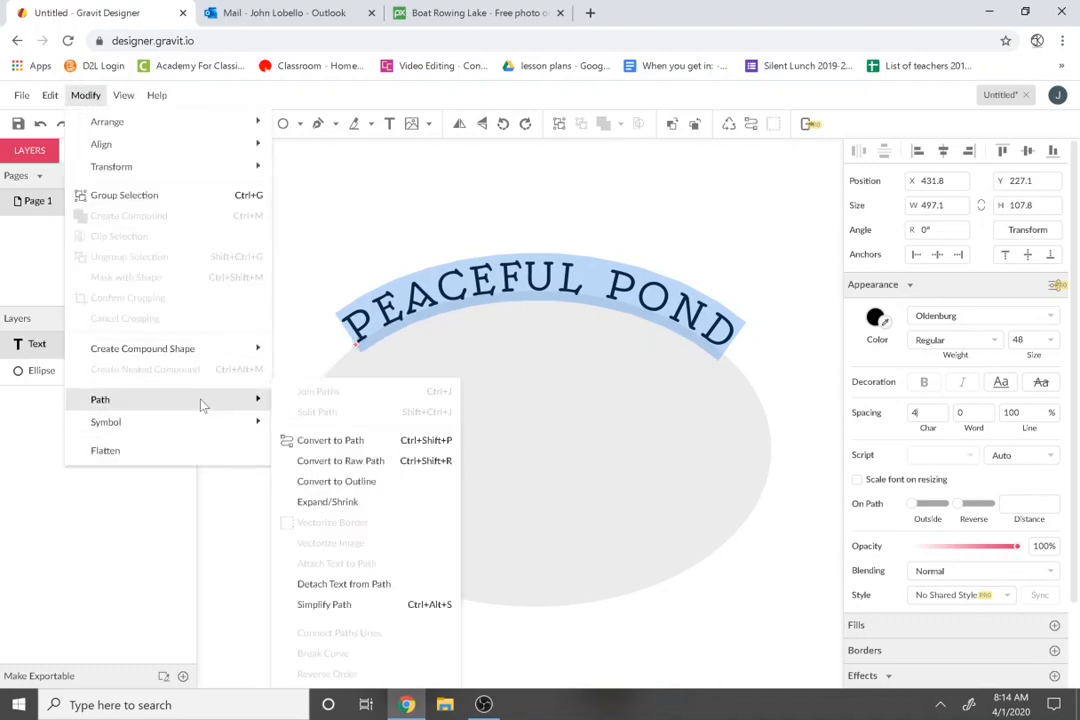
{"action": "left_click", "coordinate": [330, 441]}
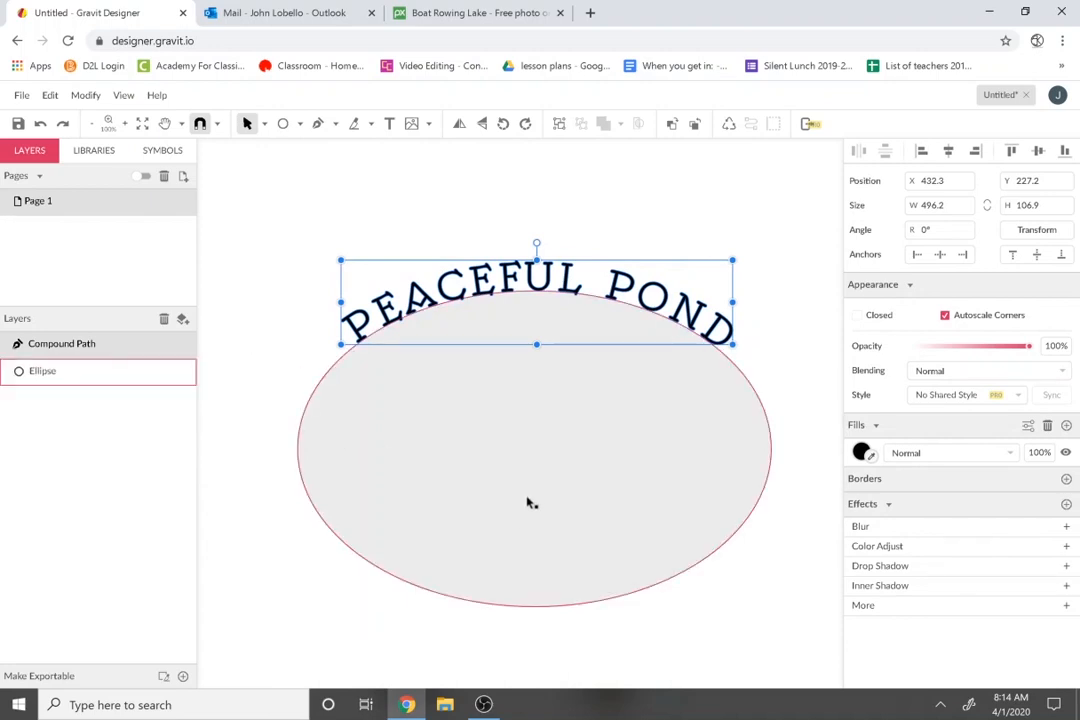
{"action": "left_click", "coordinate": [497, 499]}
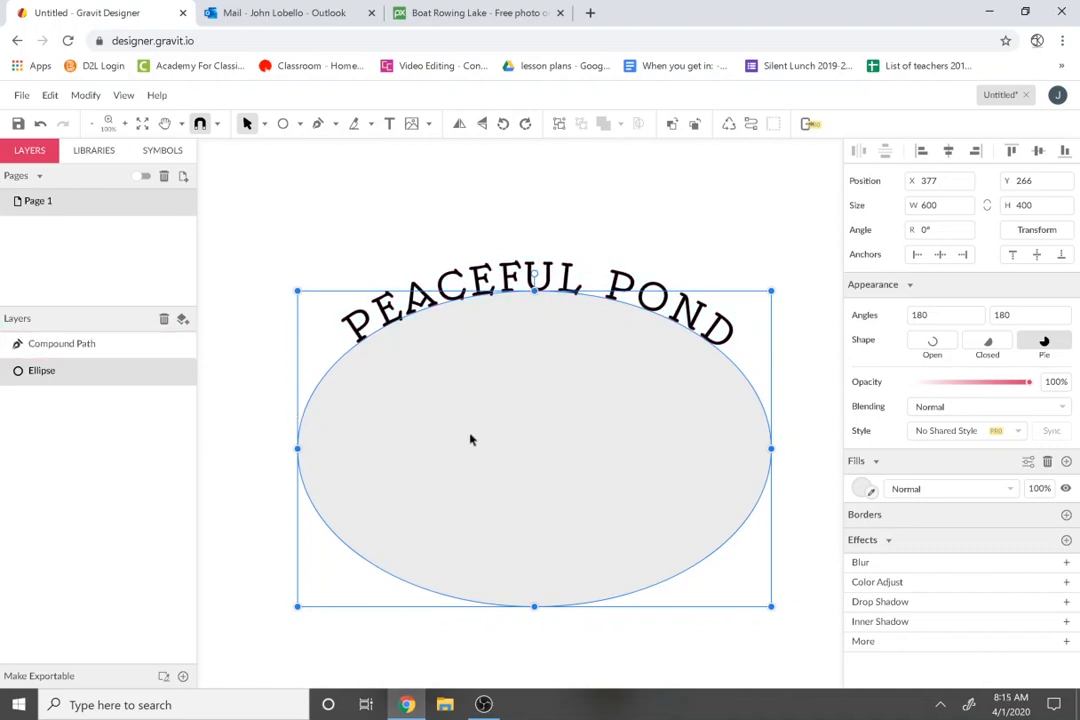
Expand the ellipse by 36 into a 672 × 472 path and bring up the cloud save dialog.
{"action": "left_click", "coordinate": [80, 96]}
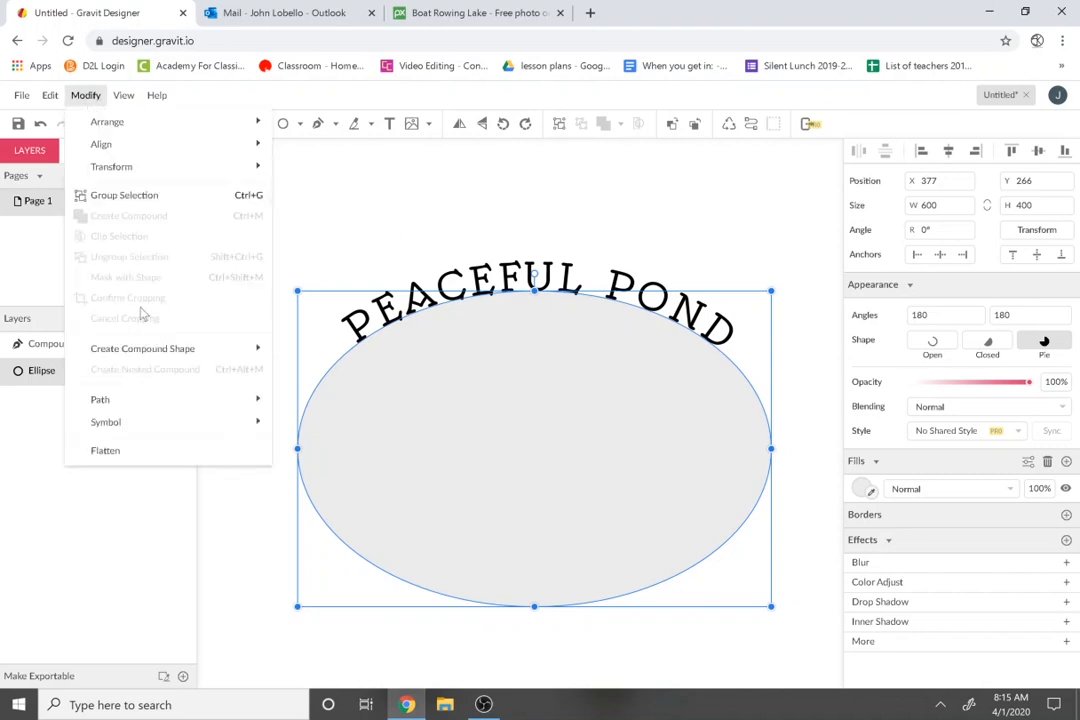
{"action": "mouse_move", "coordinate": [141, 427]}
{"action": "mouse_move", "coordinate": [139, 173]}
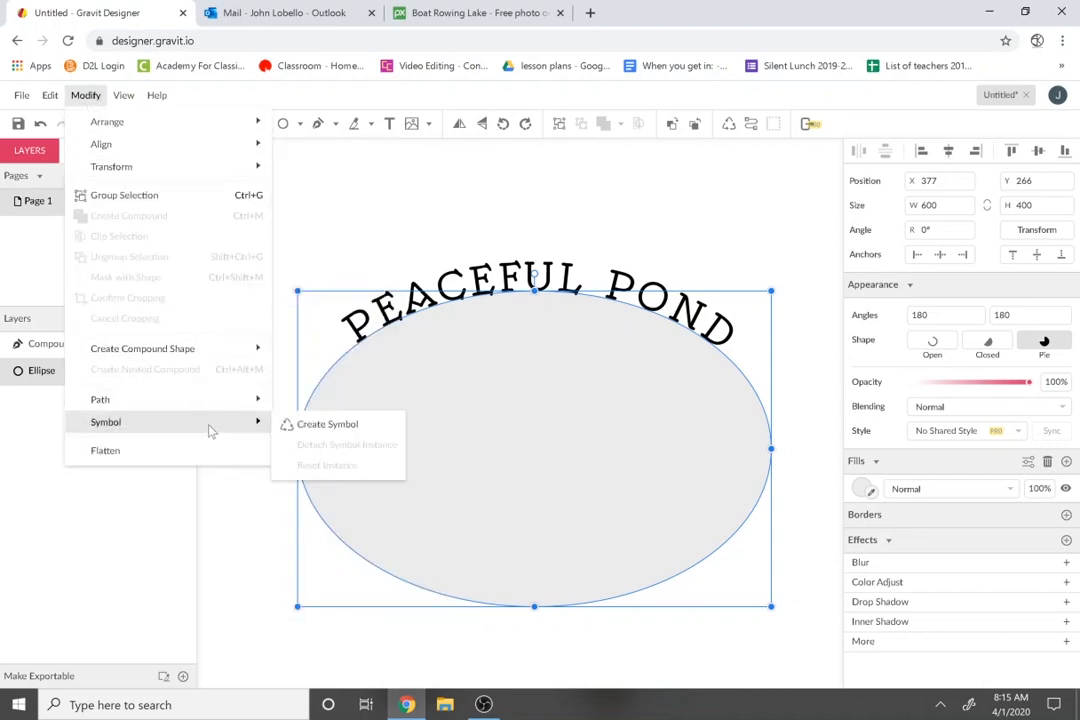
{"action": "mouse_move", "coordinate": [210, 400]}
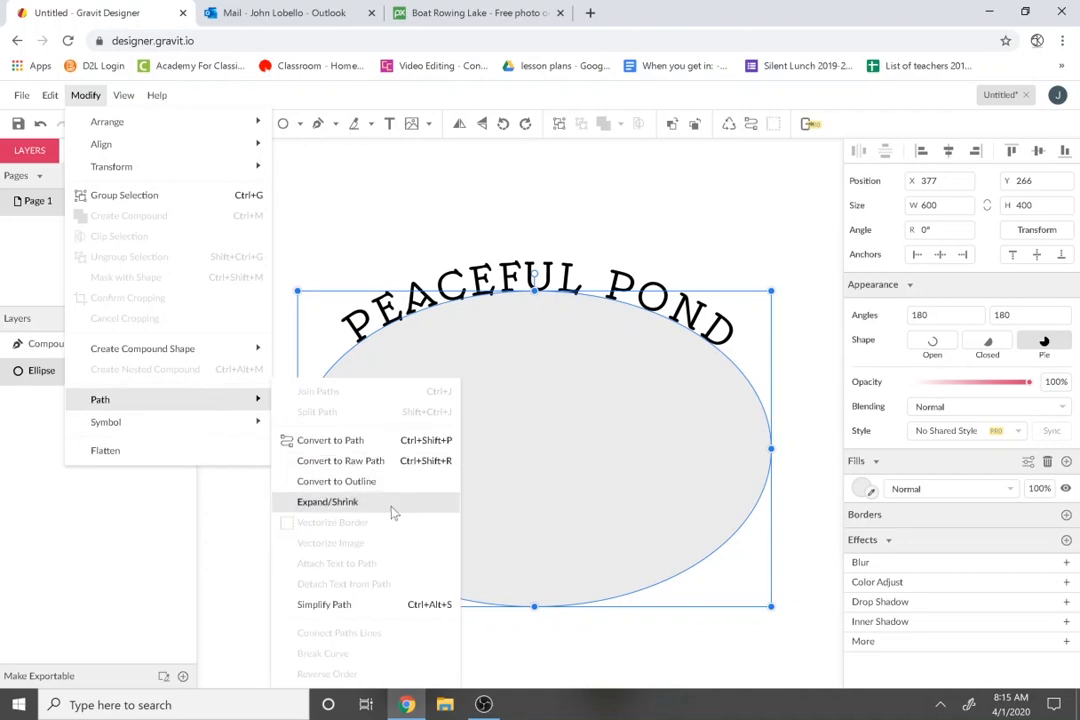
{"action": "left_click", "coordinate": [327, 502]}
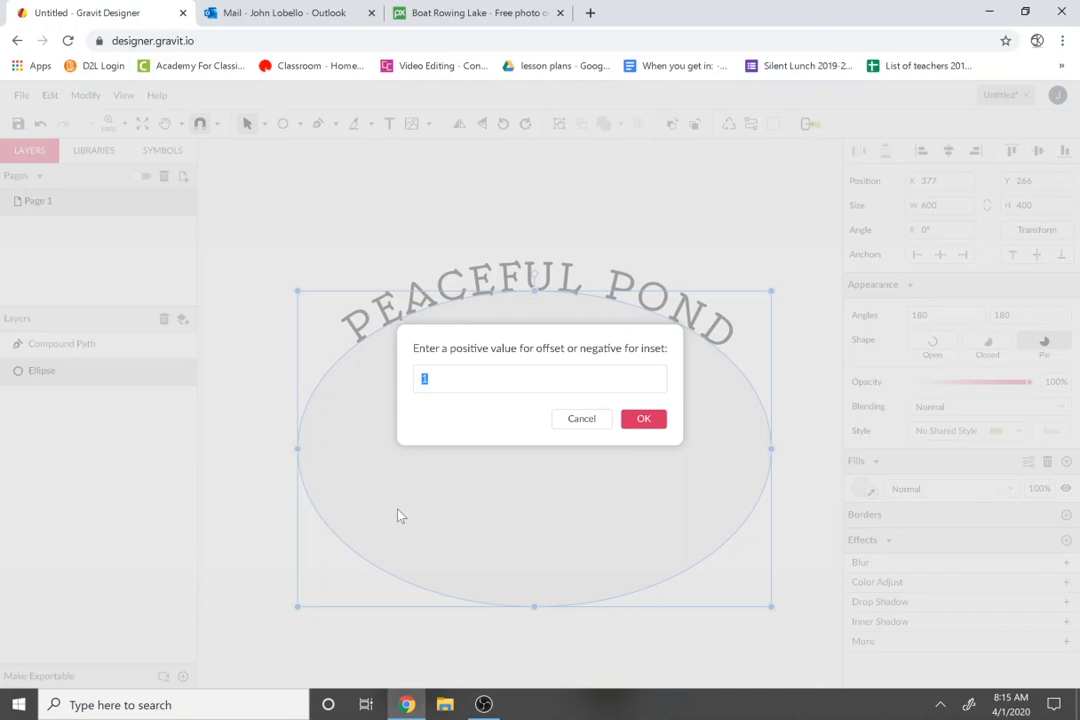
{"action": "type", "text": "36"}
{"action": "left_click", "coordinate": [642, 425]}
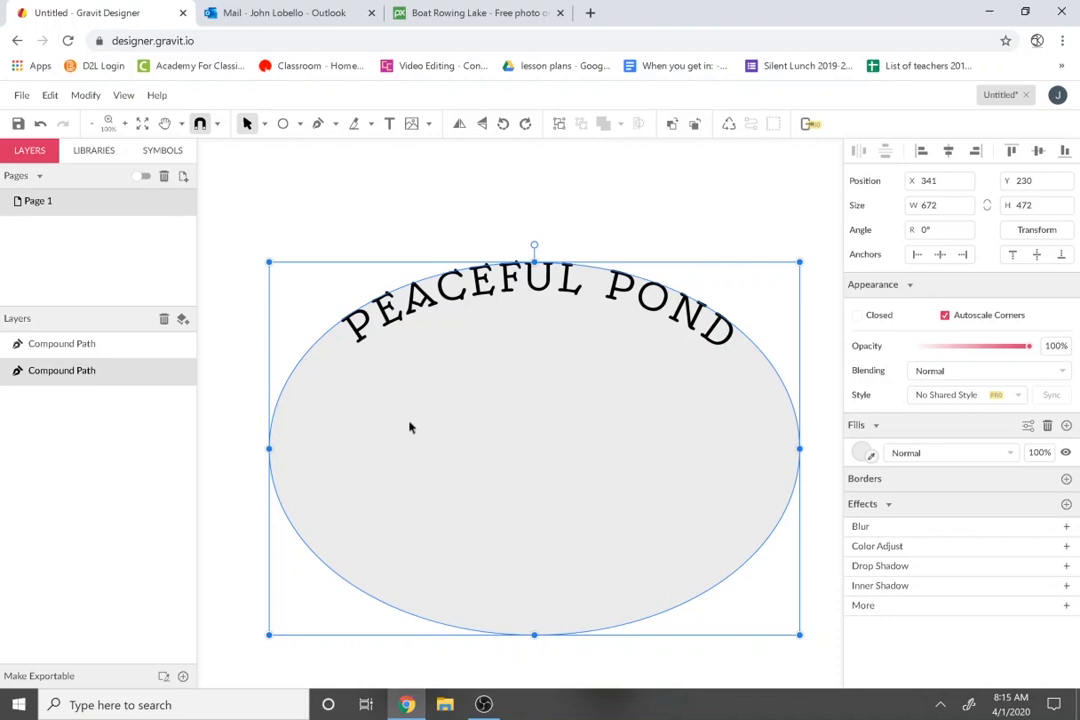
{"action": "left_click", "coordinate": [389, 123]}
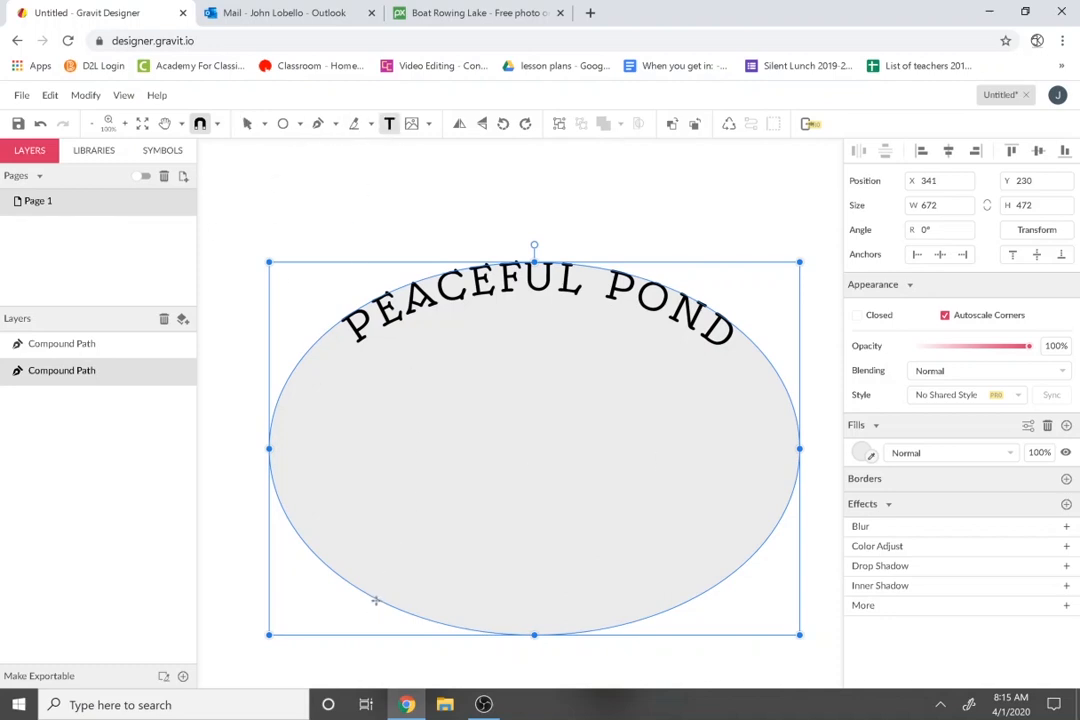
{"action": "left_click", "coordinate": [18, 123]}
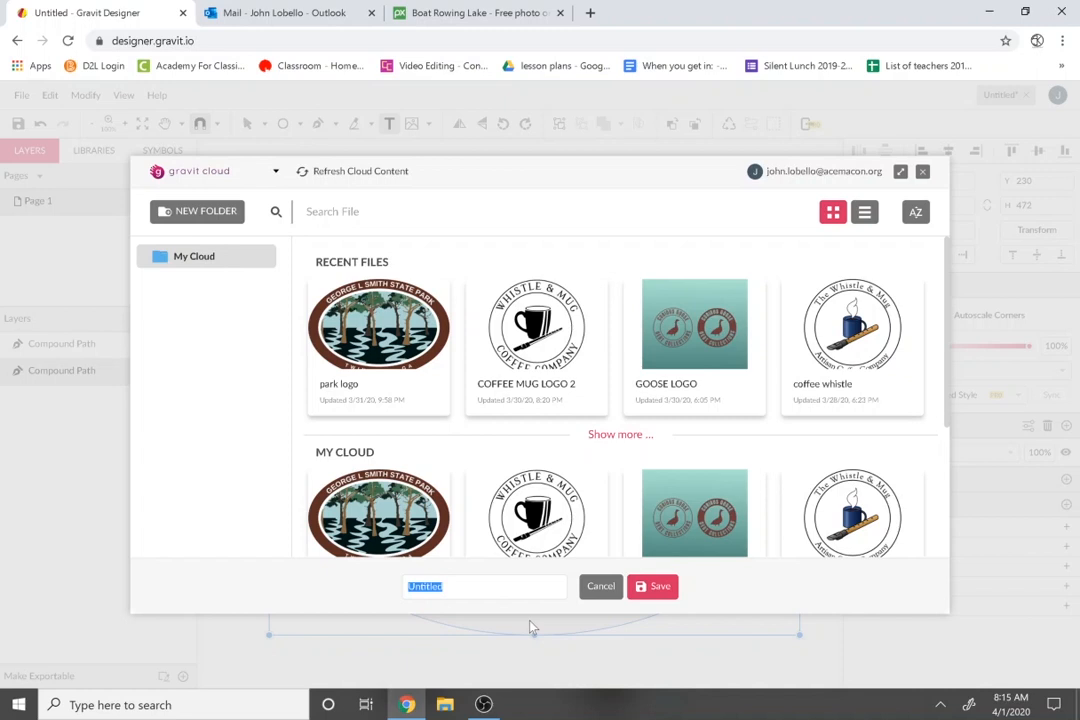
Save the design to the cloud as POND LOGO.
{"action": "type", "text": "POND LOGO"}
{"action": "key", "text": "Return"}
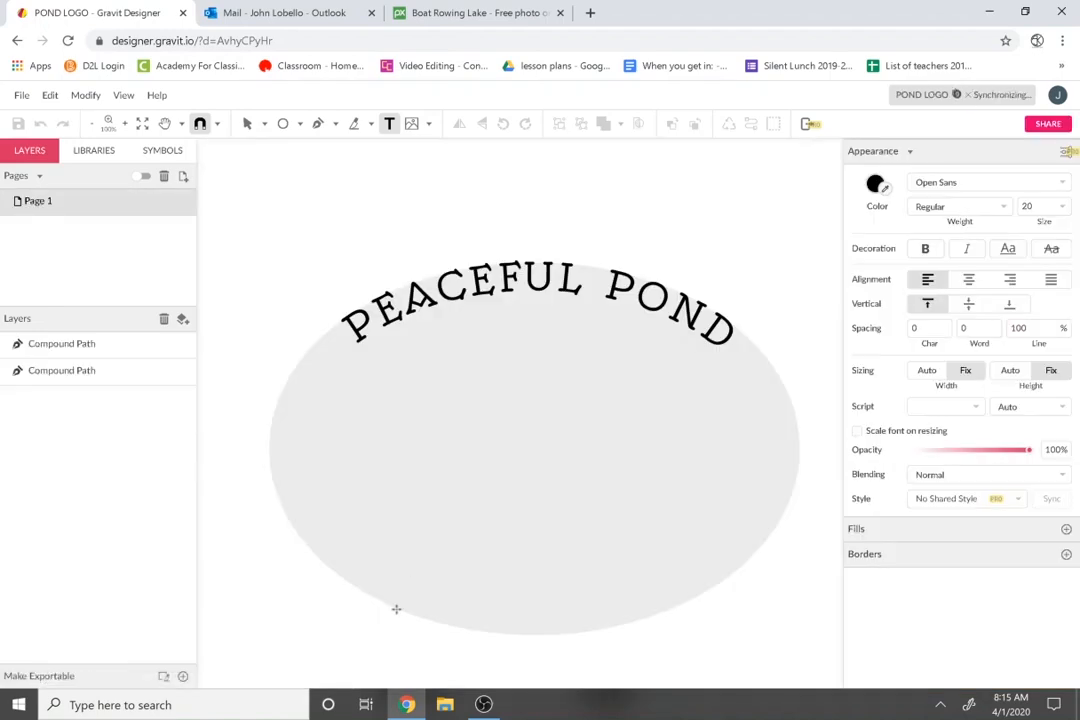
{"action": "left_click", "coordinate": [396, 608]}
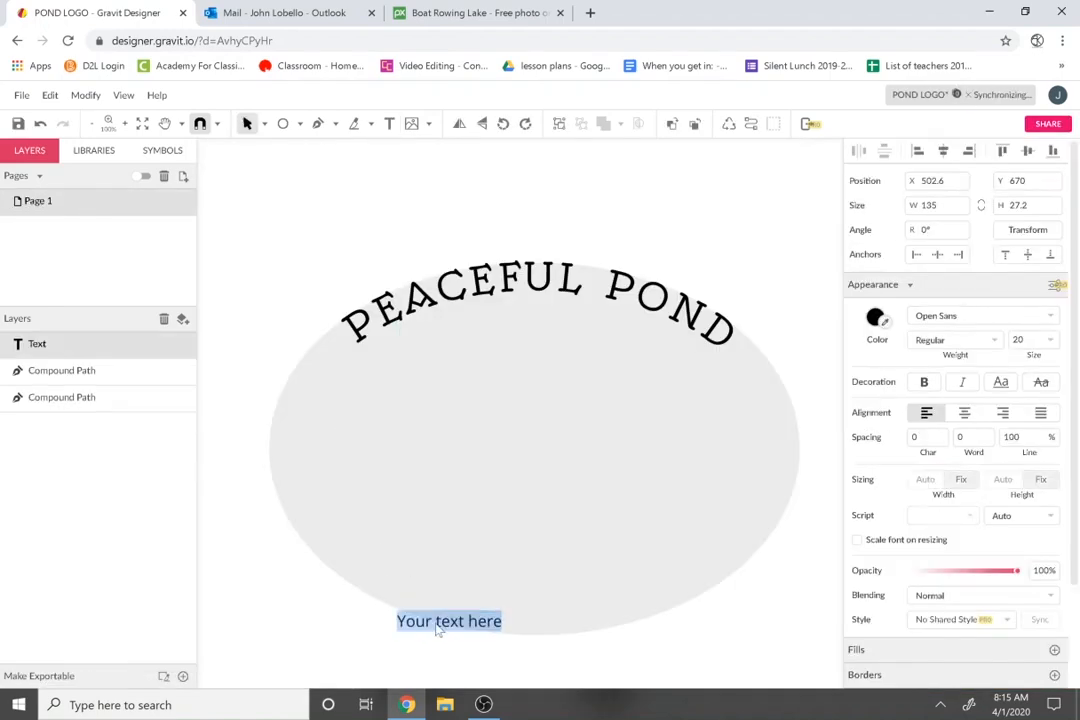
{"action": "left_click", "coordinate": [418, 640]}
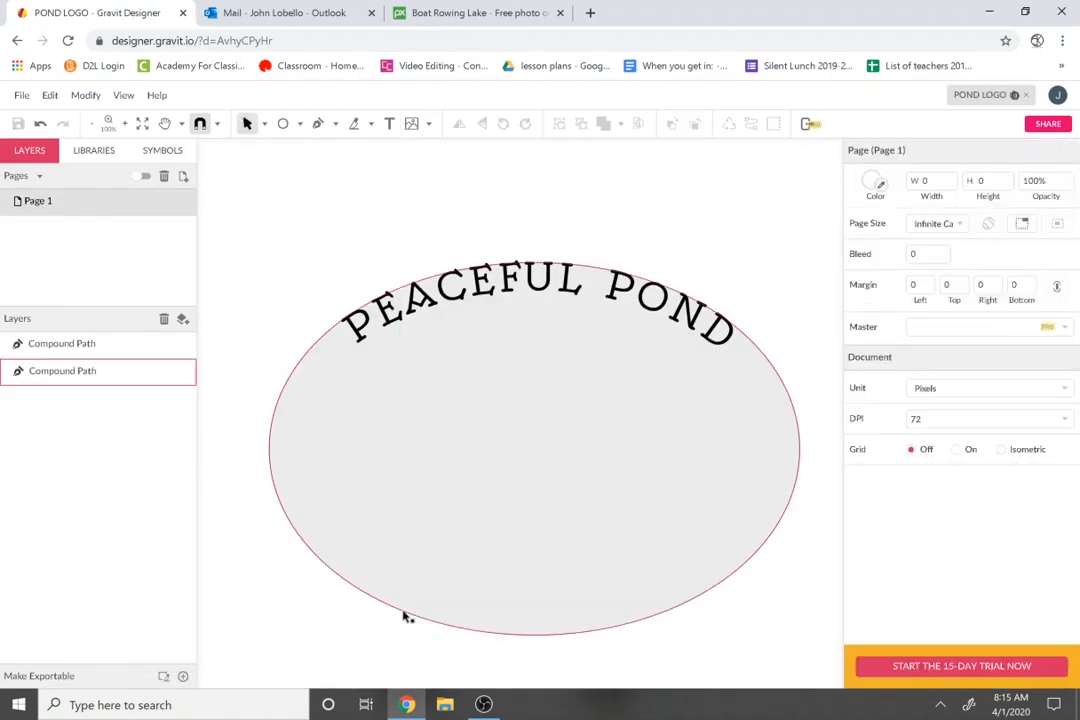
{"action": "left_click", "coordinate": [407, 617]}
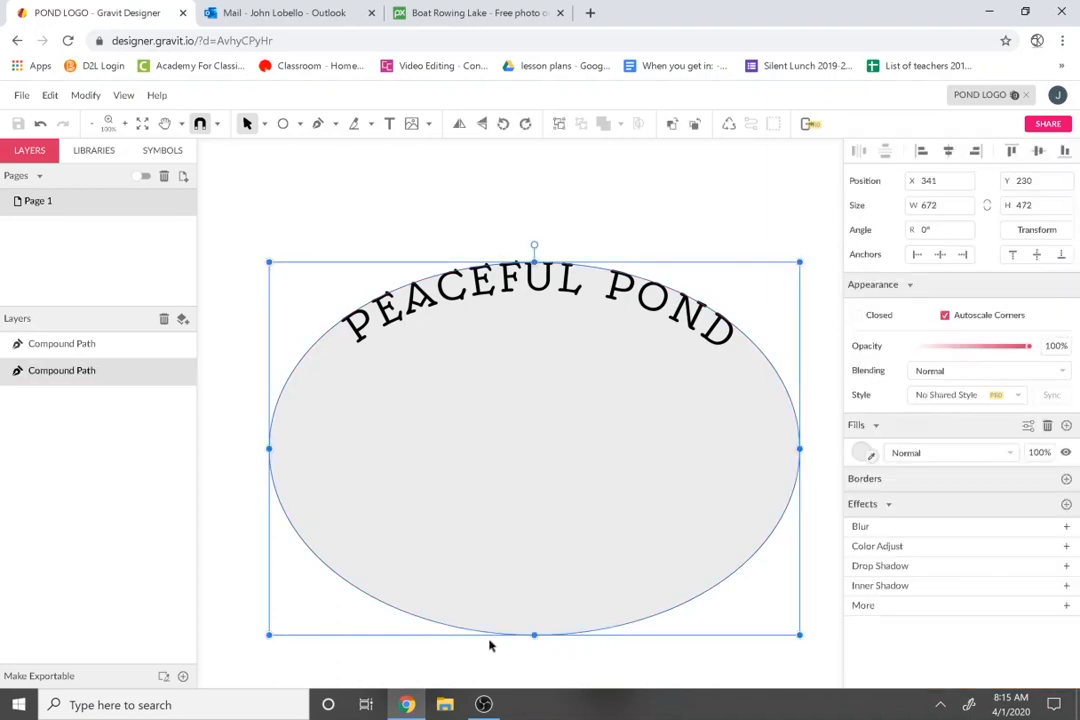
{"action": "left_click", "coordinate": [389, 123]}
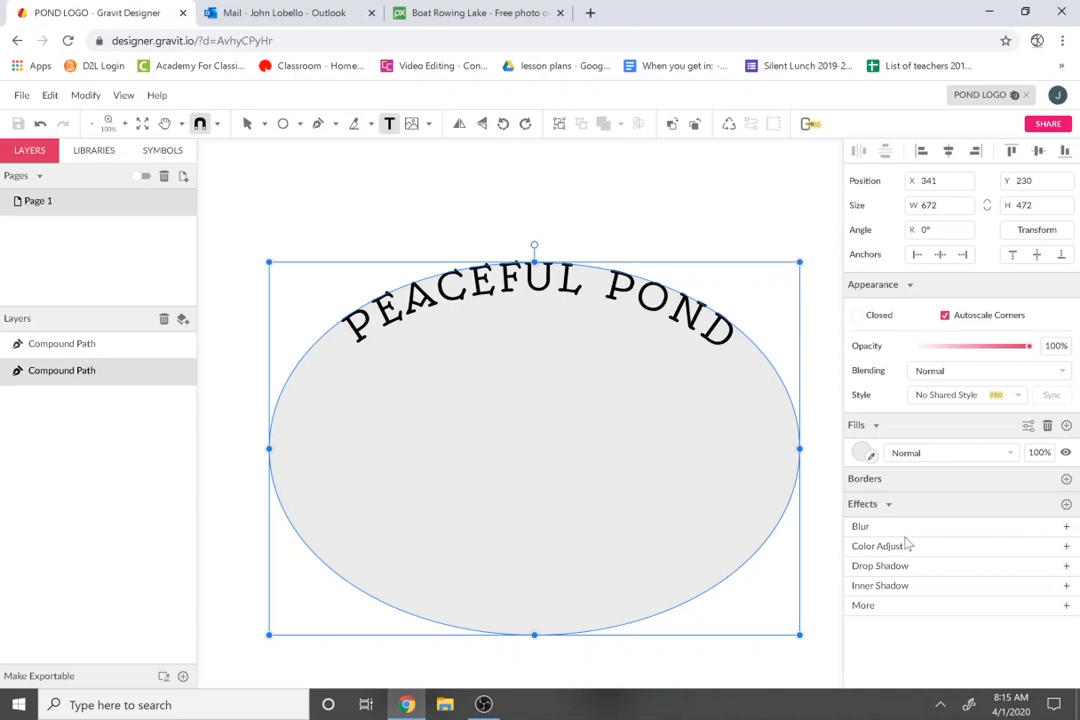
{"action": "left_click", "coordinate": [760, 545]}
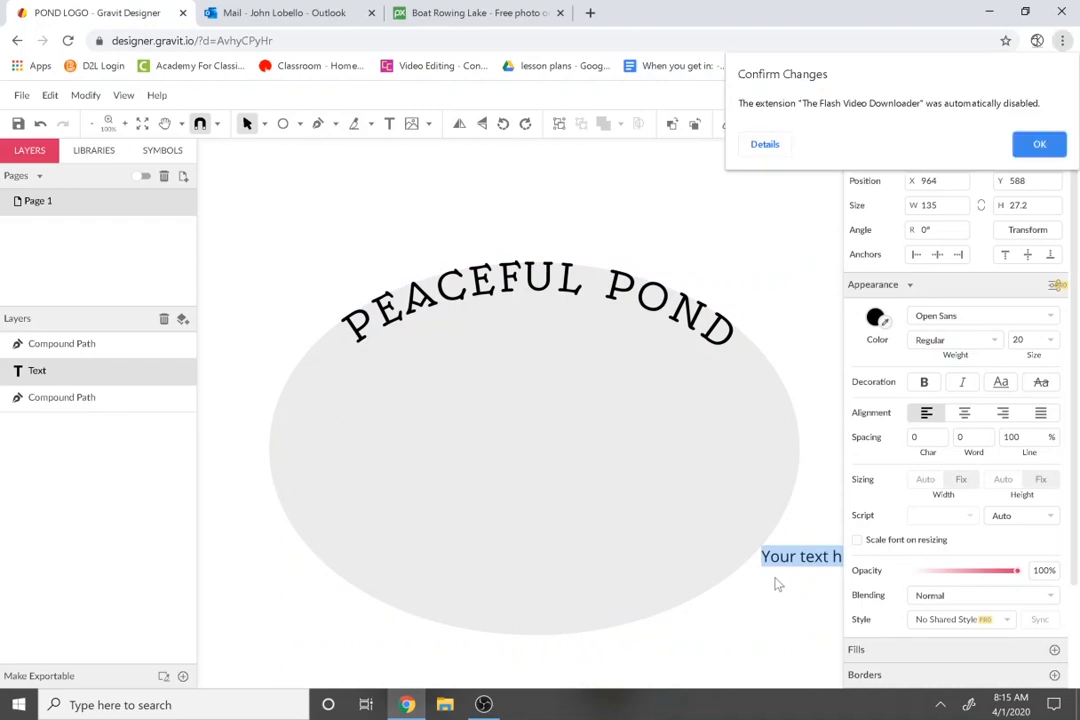
{"action": "left_click", "coordinate": [1040, 151]}
{"action": "key", "text": "ctrl+z"}
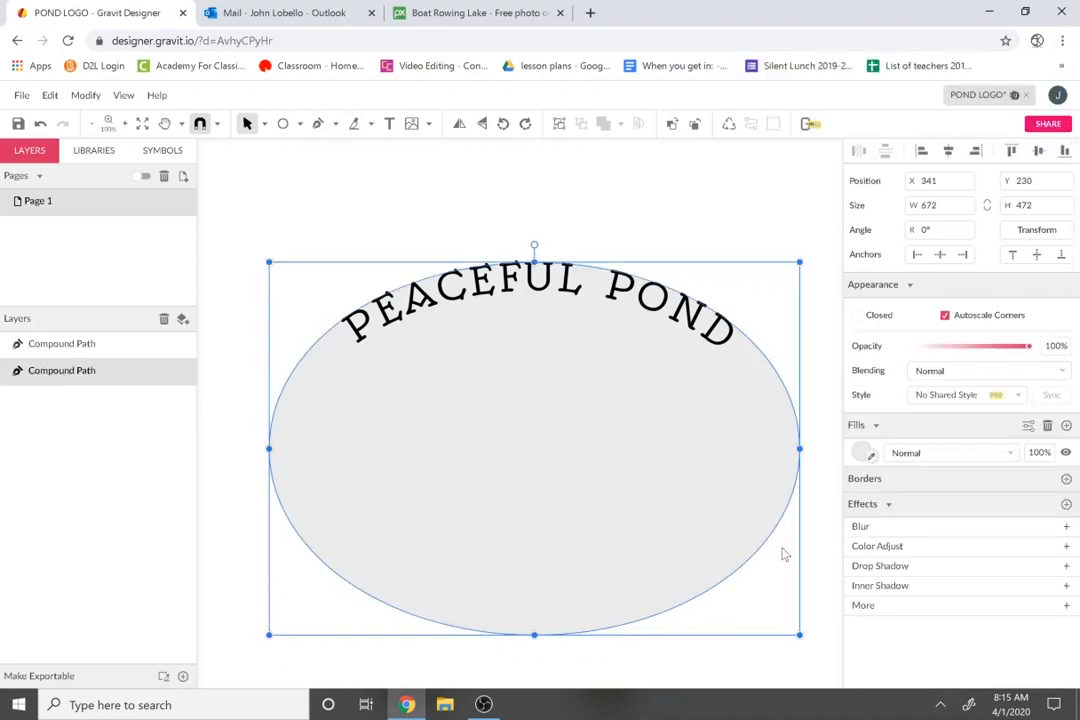
{"action": "left_click", "coordinate": [387, 126]}
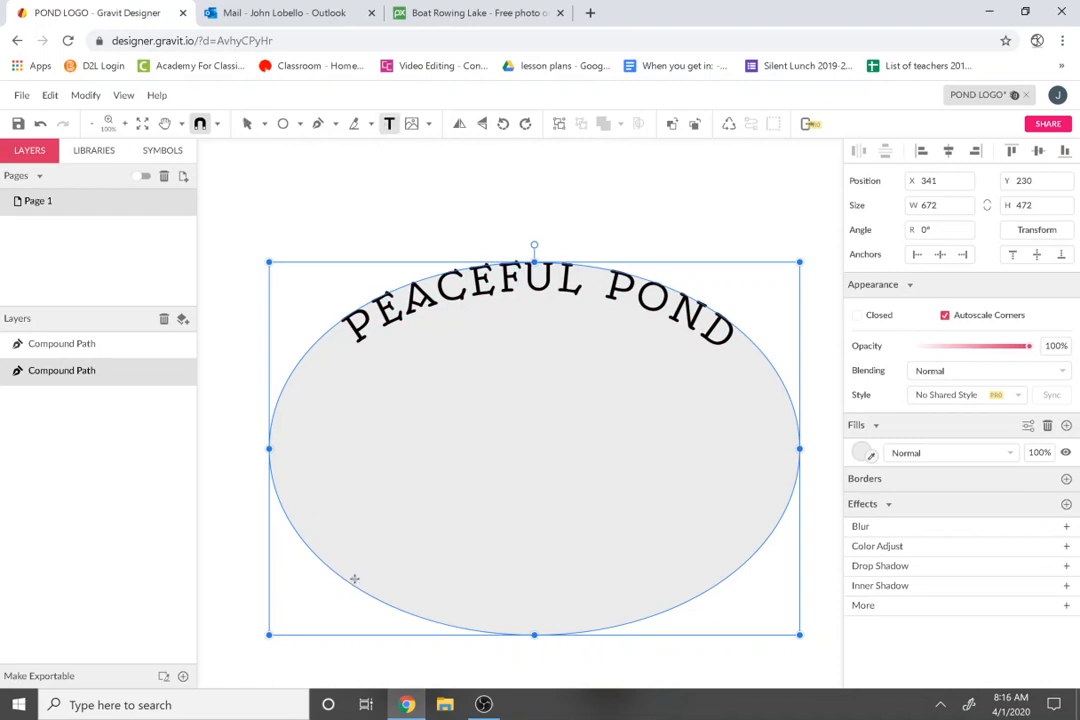
{"action": "scroll", "coordinate": [380, 540], "scroll_direction": "down", "scroll_amount": 3}
{"action": "scroll", "coordinate": [397, 532], "scroll_direction": "up", "scroll_amount": 2}
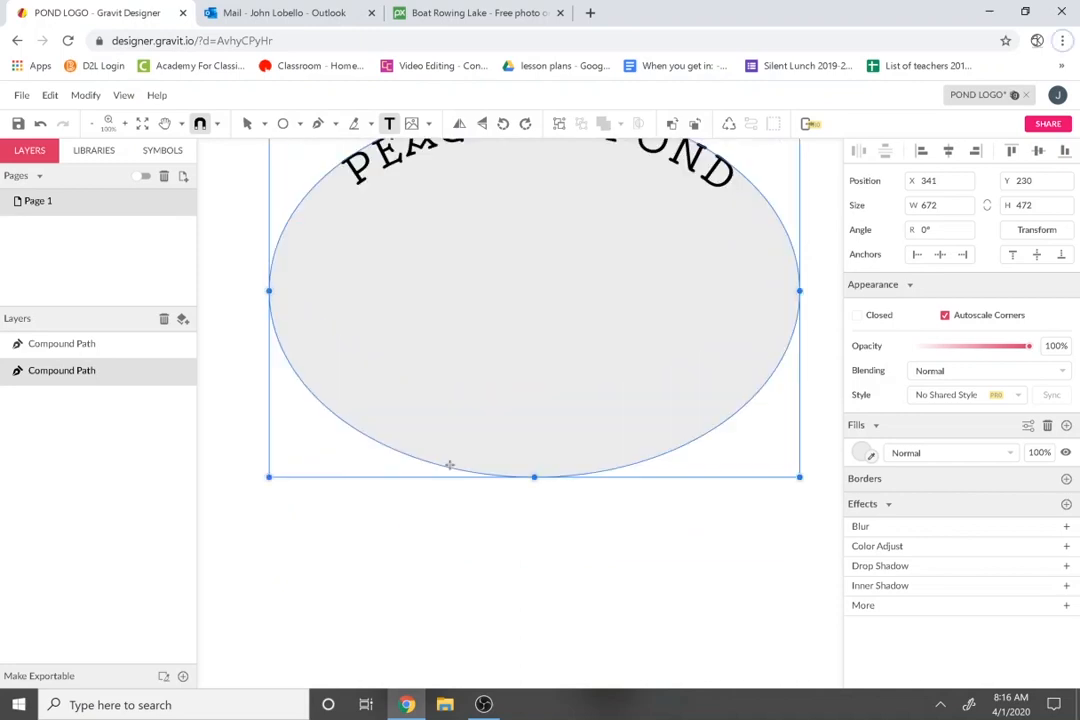
{"action": "scroll", "coordinate": [449, 466], "scroll_direction": "up", "scroll_amount": 1}
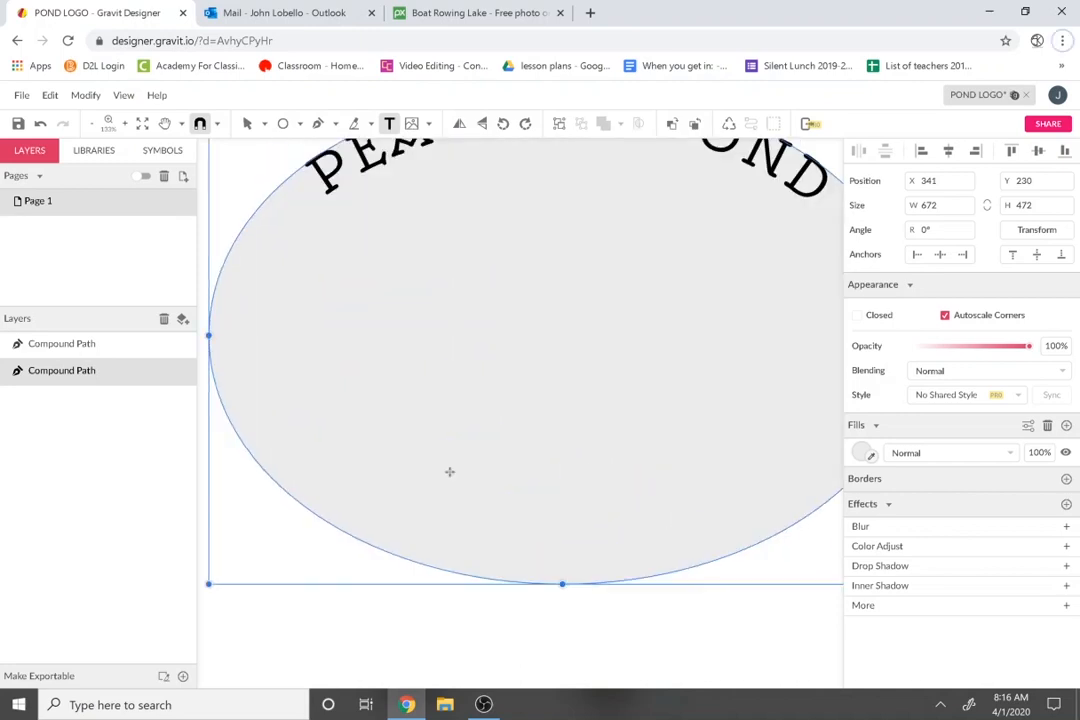
{"action": "left_click", "coordinate": [374, 547]}
{"action": "key", "text": "Escape"}
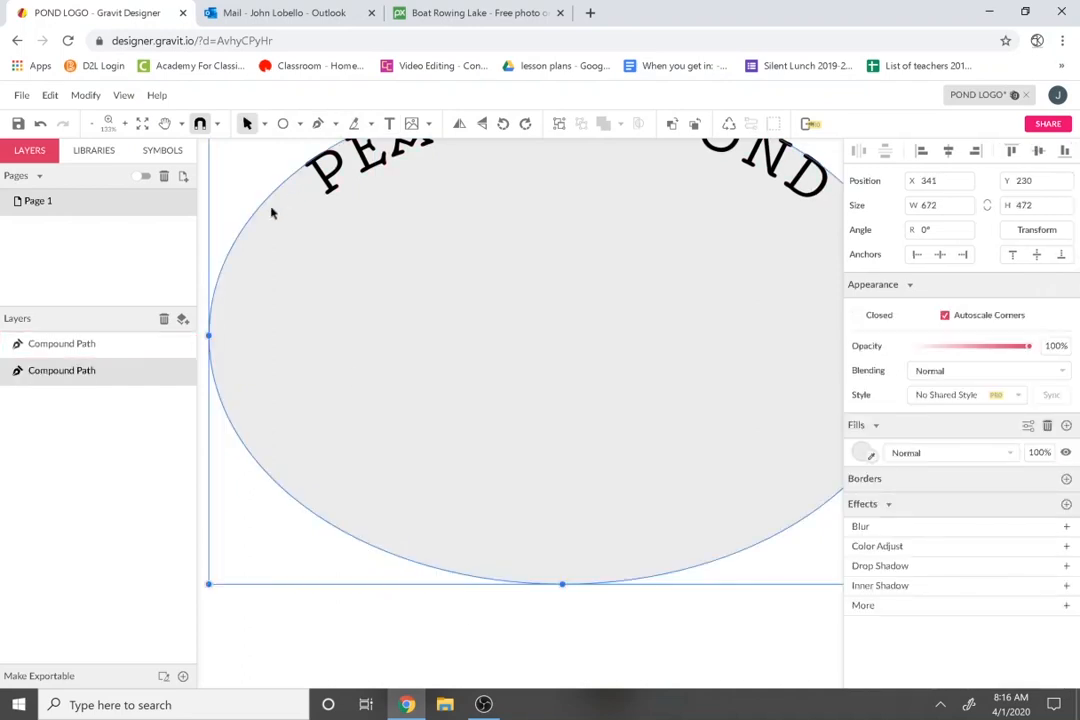
{"action": "left_click", "coordinate": [283, 124]}
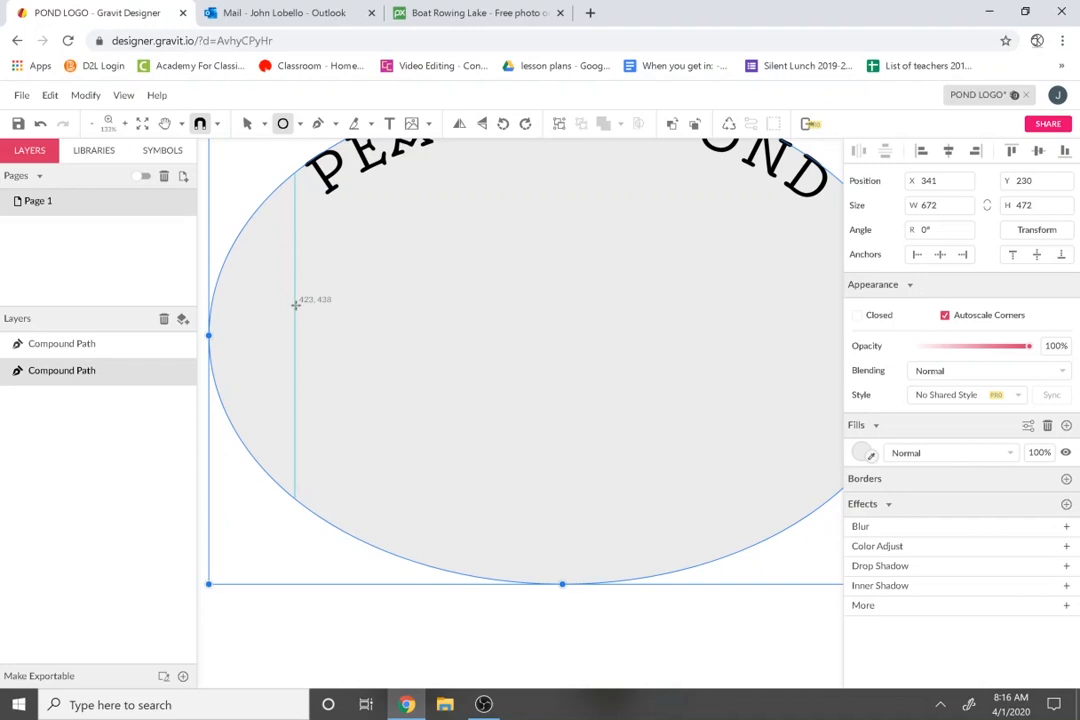
{"action": "scroll", "coordinate": [295, 304], "scroll_direction": "down", "scroll_amount": 5}
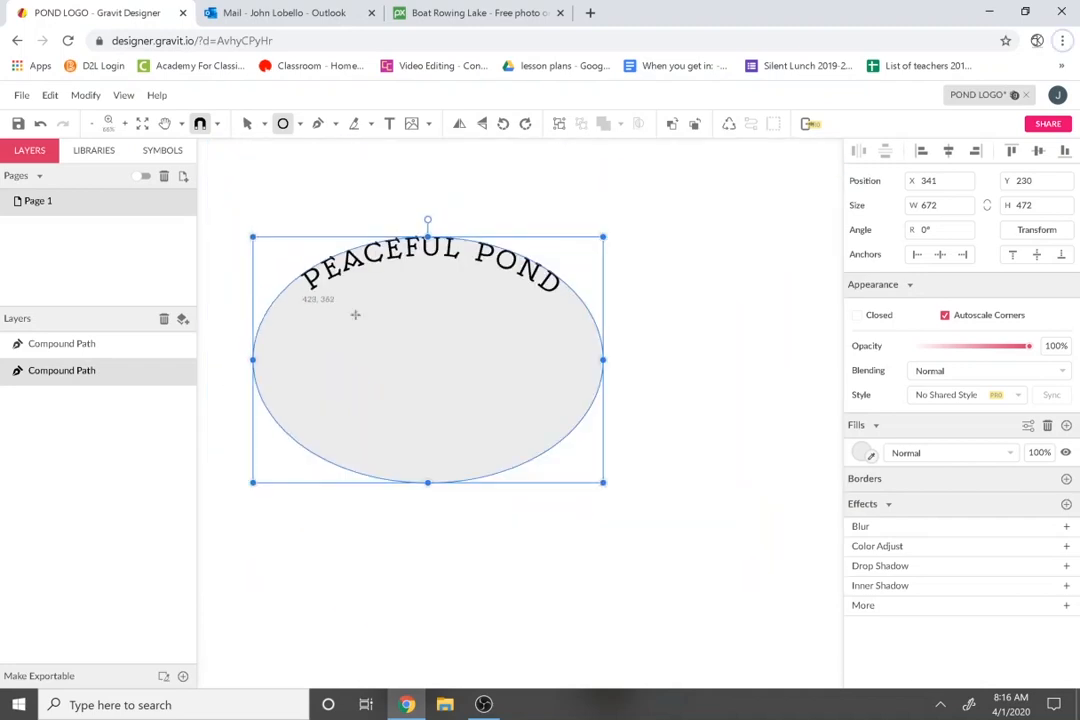
{"action": "left_click", "coordinate": [247, 123]}
{"action": "left_click", "coordinate": [632, 344]}
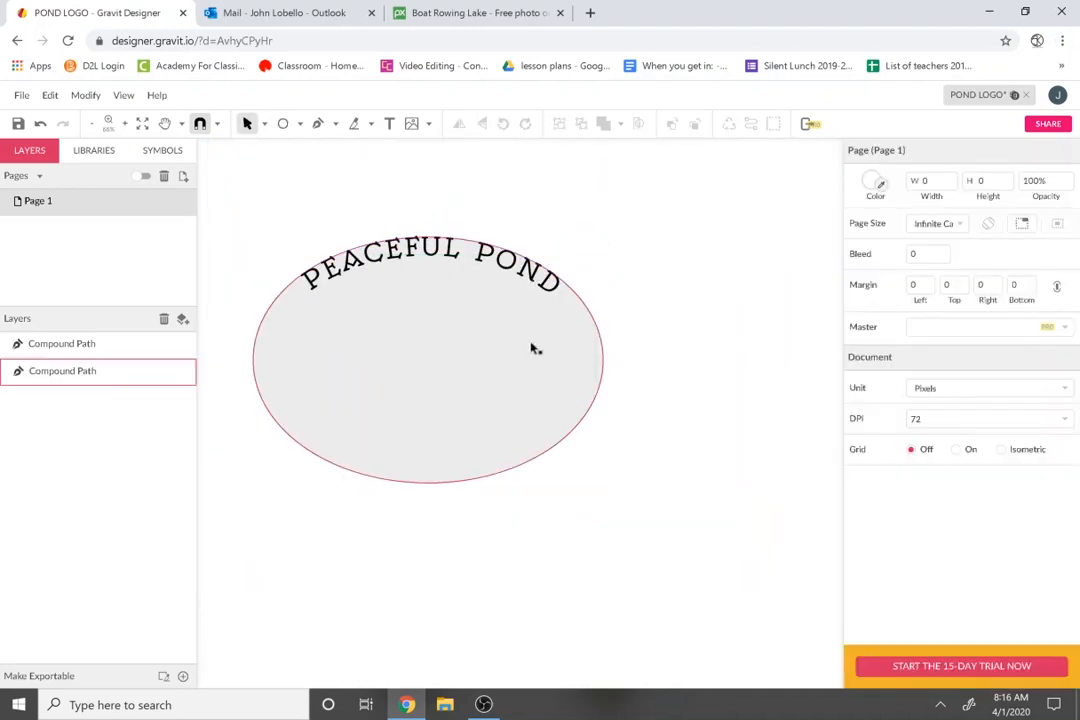
{"action": "left_click_drag", "start_coordinate": [532, 347], "coordinate": [633, 342]}
{"action": "key", "text": "ctrl+z"}
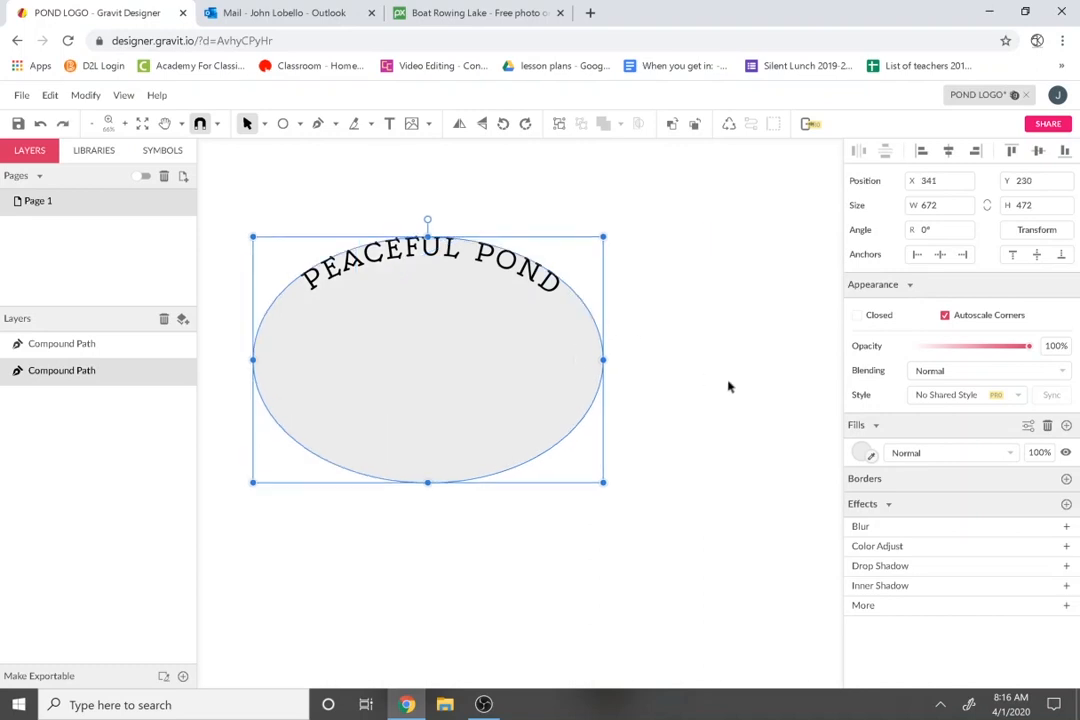
{"action": "left_click", "coordinate": [727, 382]}
{"action": "left_click", "coordinate": [570, 384]}
{"action": "left_click", "coordinate": [748, 400]}
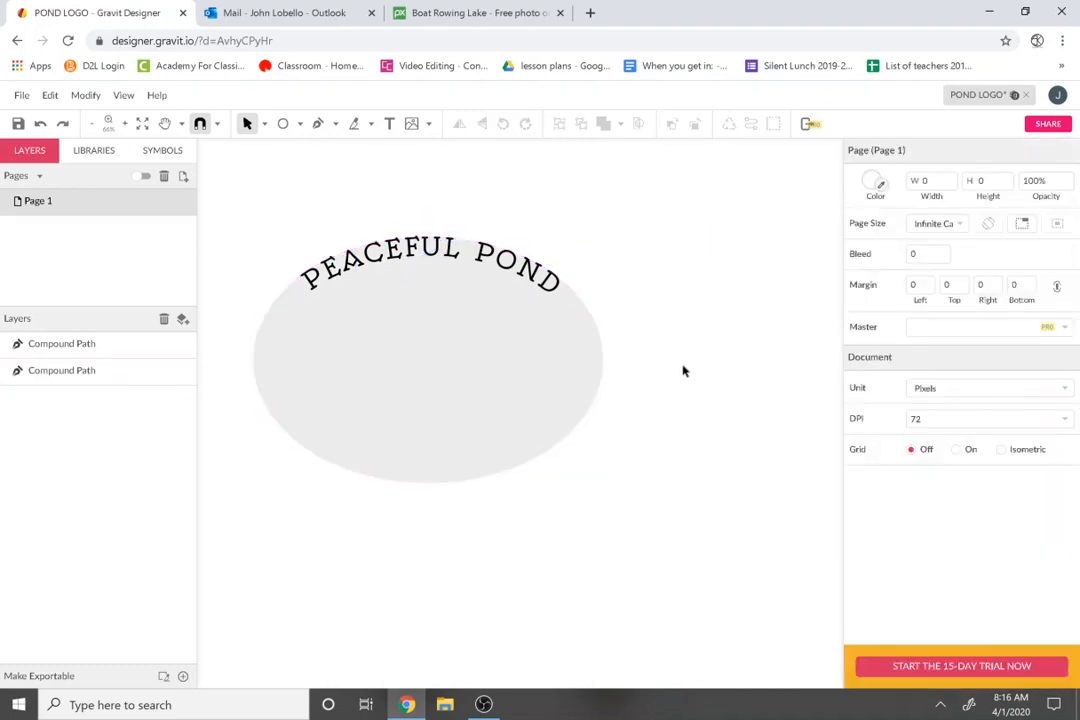
{"action": "left_click", "coordinate": [389, 123]}
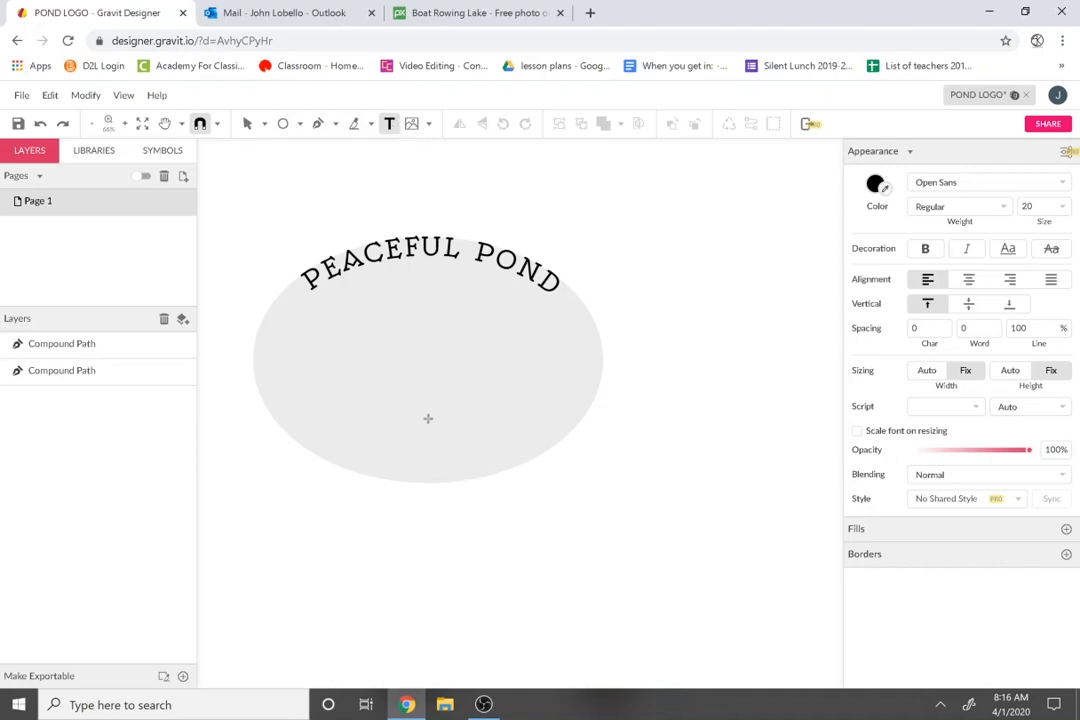
{"action": "left_click", "coordinate": [283, 123]}
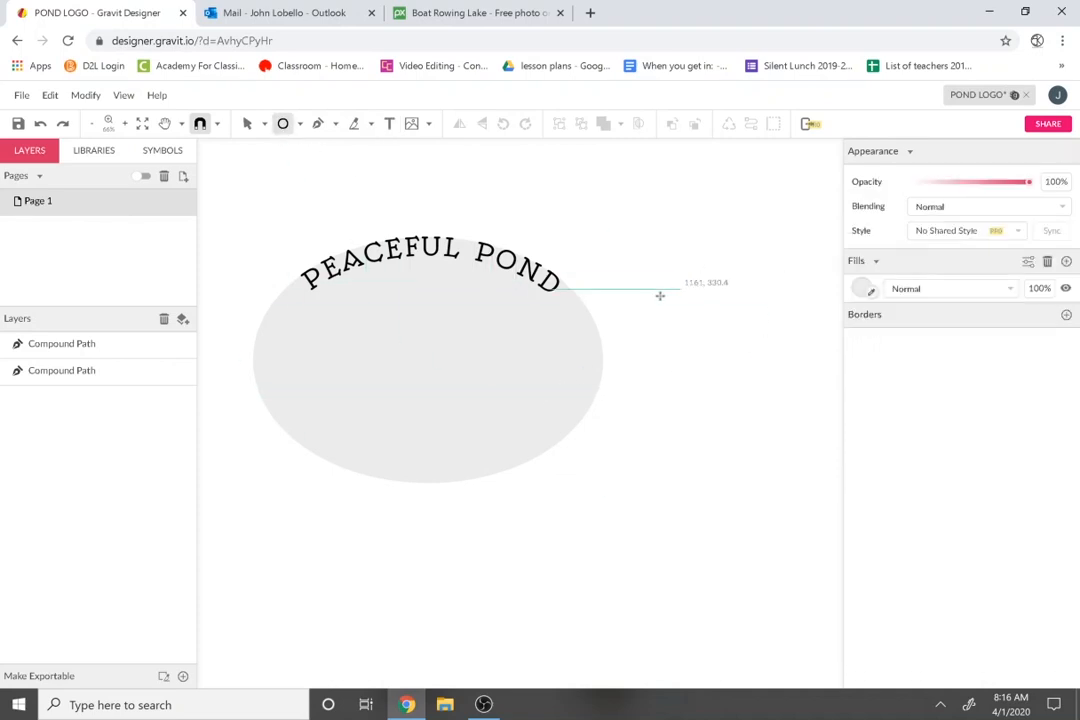
Draw a new ellipse and size it to 672 wide by 472 tall.
{"action": "key", "text": "v"}
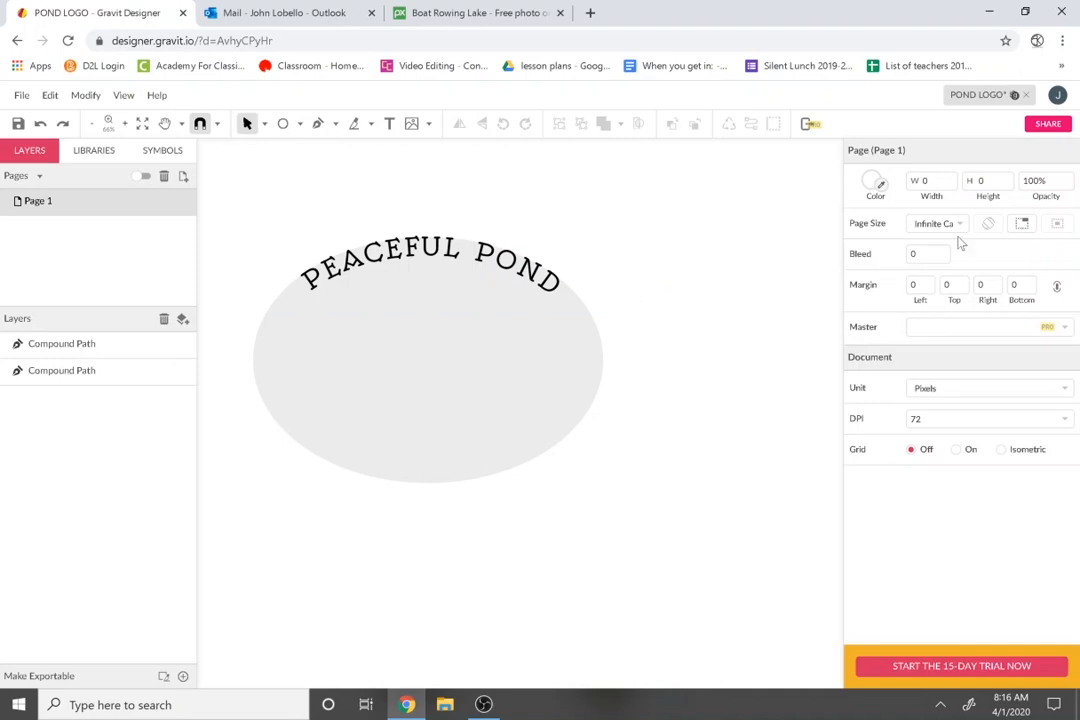
{"action": "left_click", "coordinate": [283, 123]}
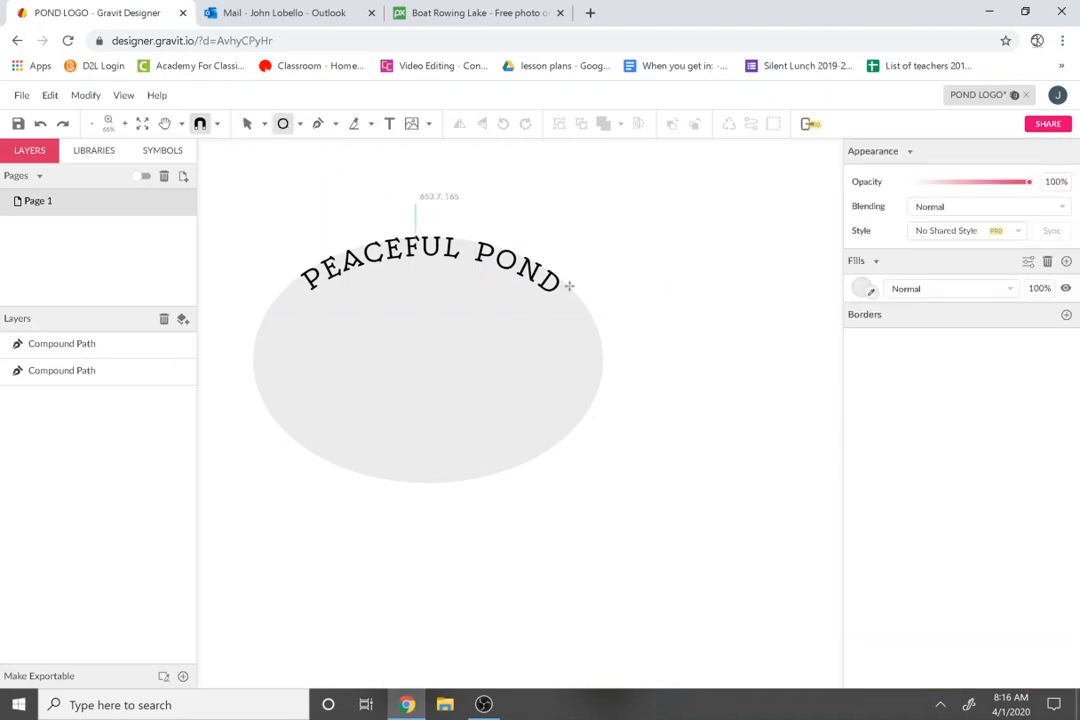
{"action": "left_click_drag", "start_coordinate": [588, 268], "coordinate": [706, 364]}
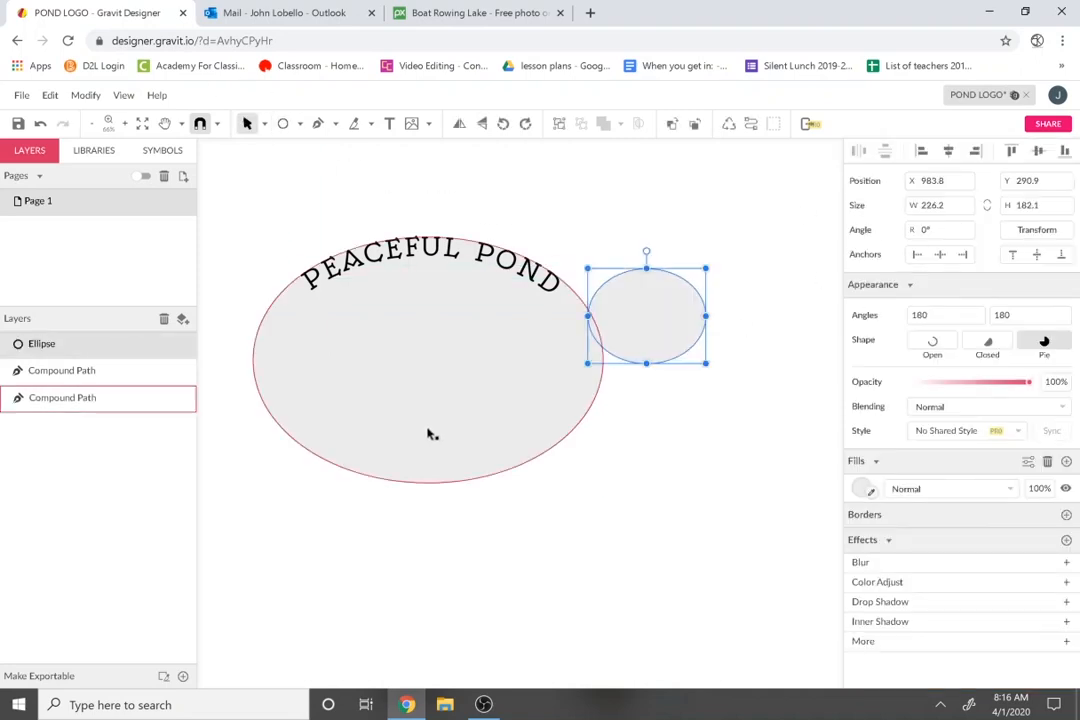
{"action": "left_click", "coordinate": [940, 205]}
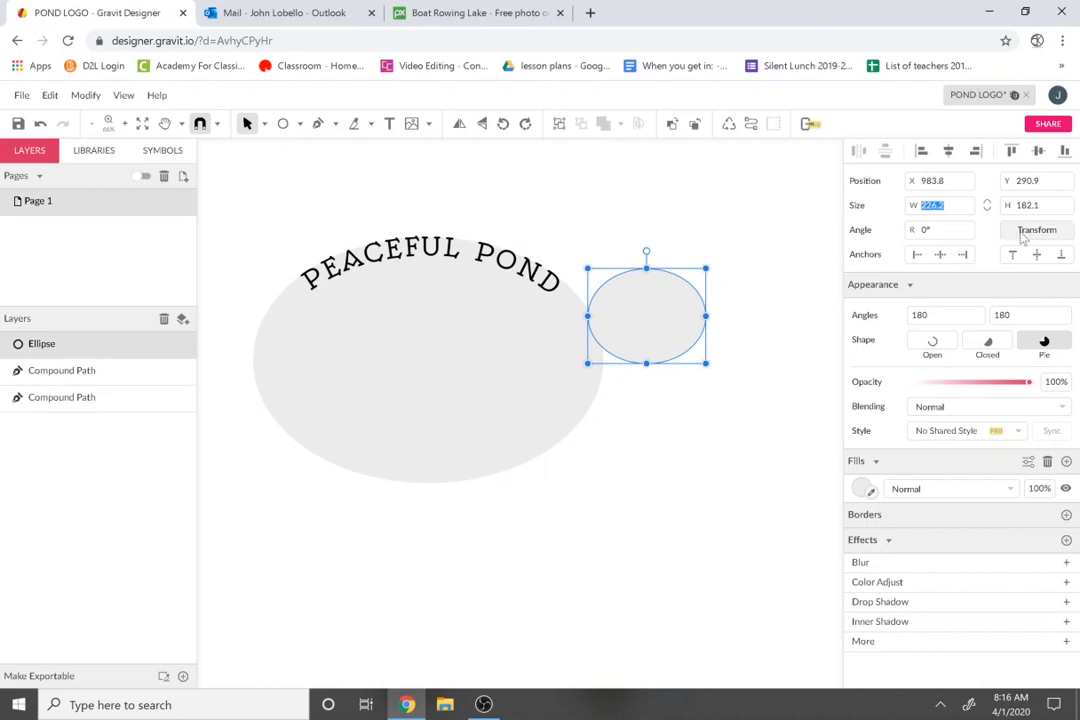
{"action": "type", "text": "672"}
{"action": "key", "text": "Tab"}
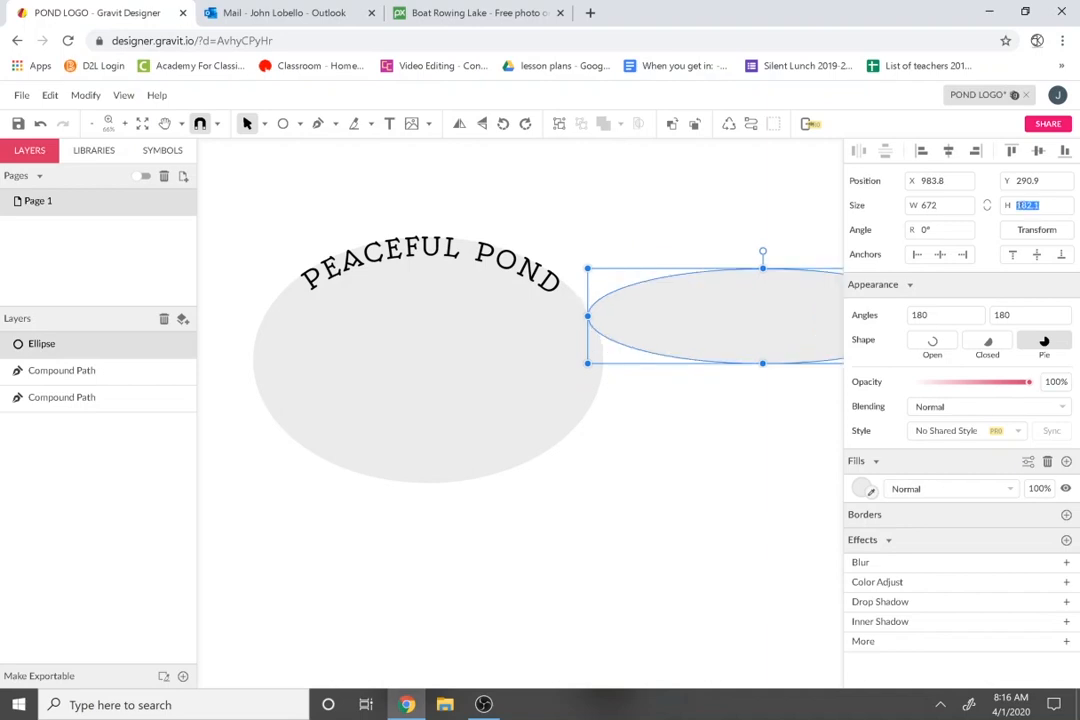
{"action": "type", "text": "4"}
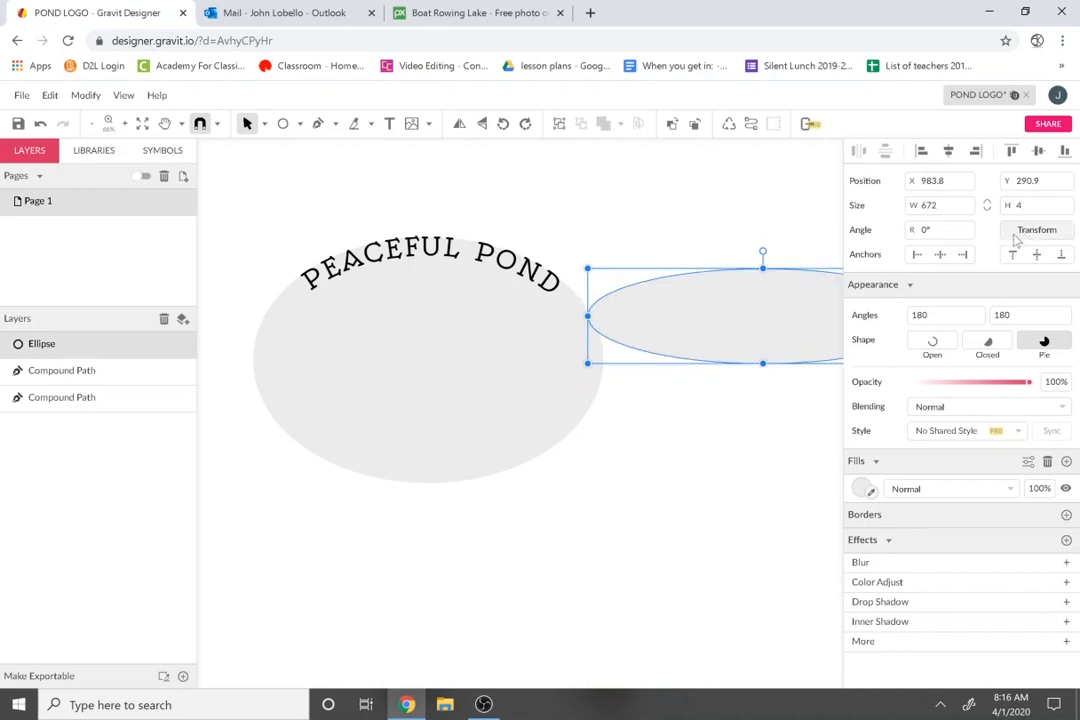
{"action": "type", "text": "72"}
{"action": "key", "text": "Return"}
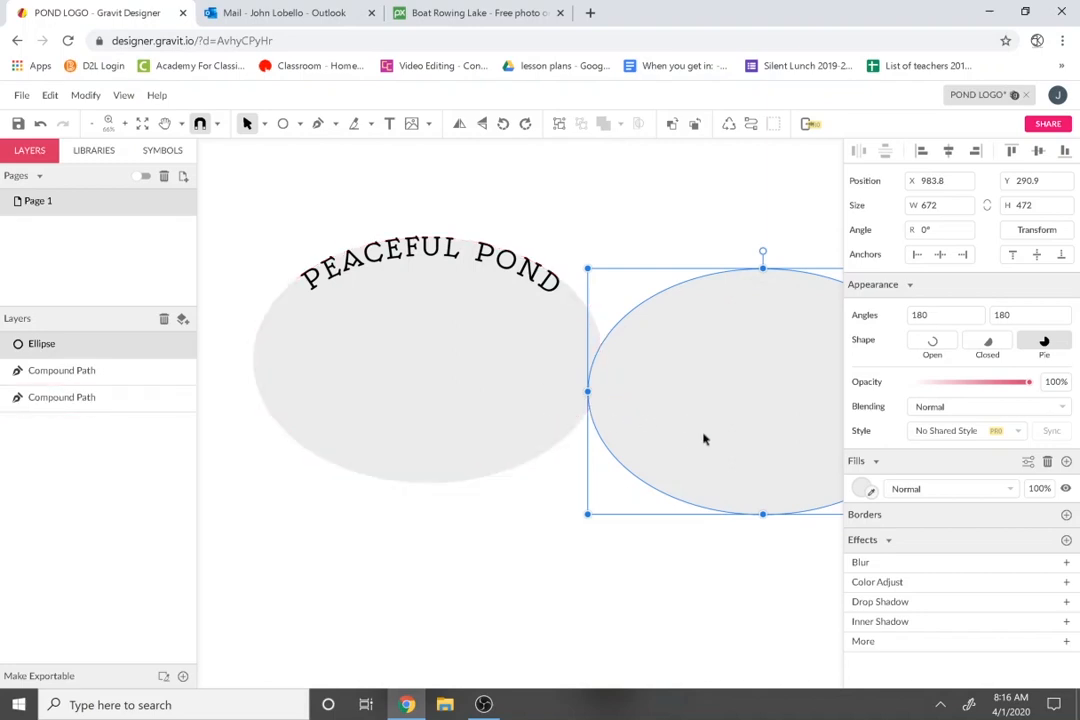
Move the new ellipse over the original one.
{"action": "left_click", "coordinate": [507, 407], "text": "shift"}
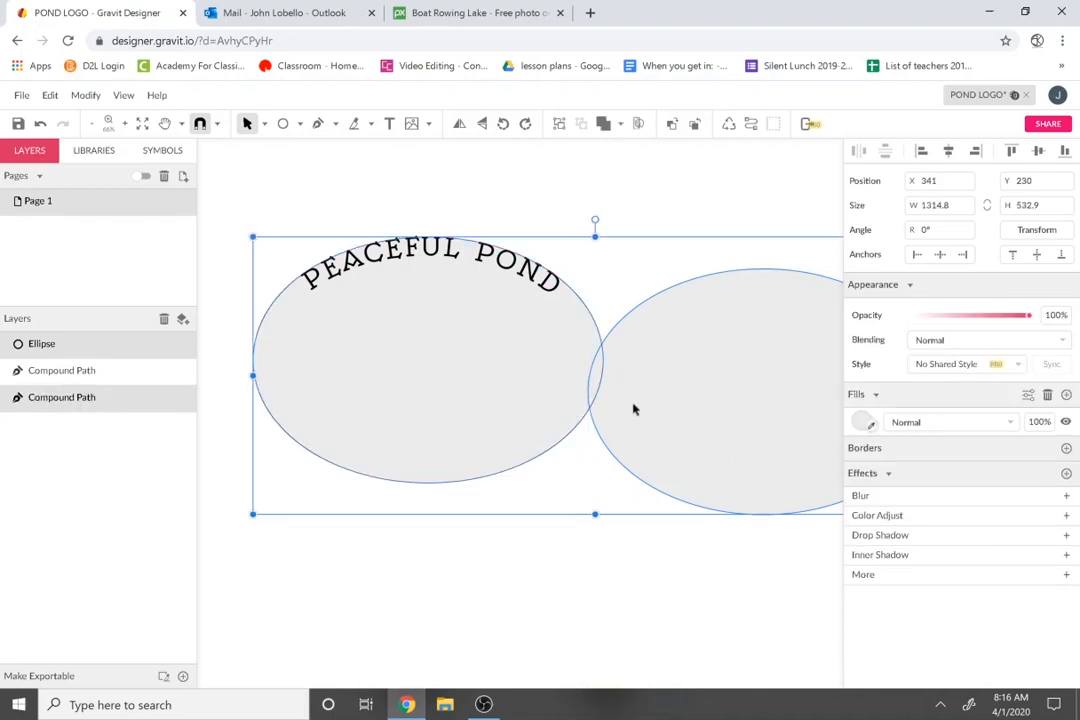
{"action": "left_click", "coordinate": [691, 657]}
{"action": "left_click_drag", "start_coordinate": [725, 387], "coordinate": [412, 321]}
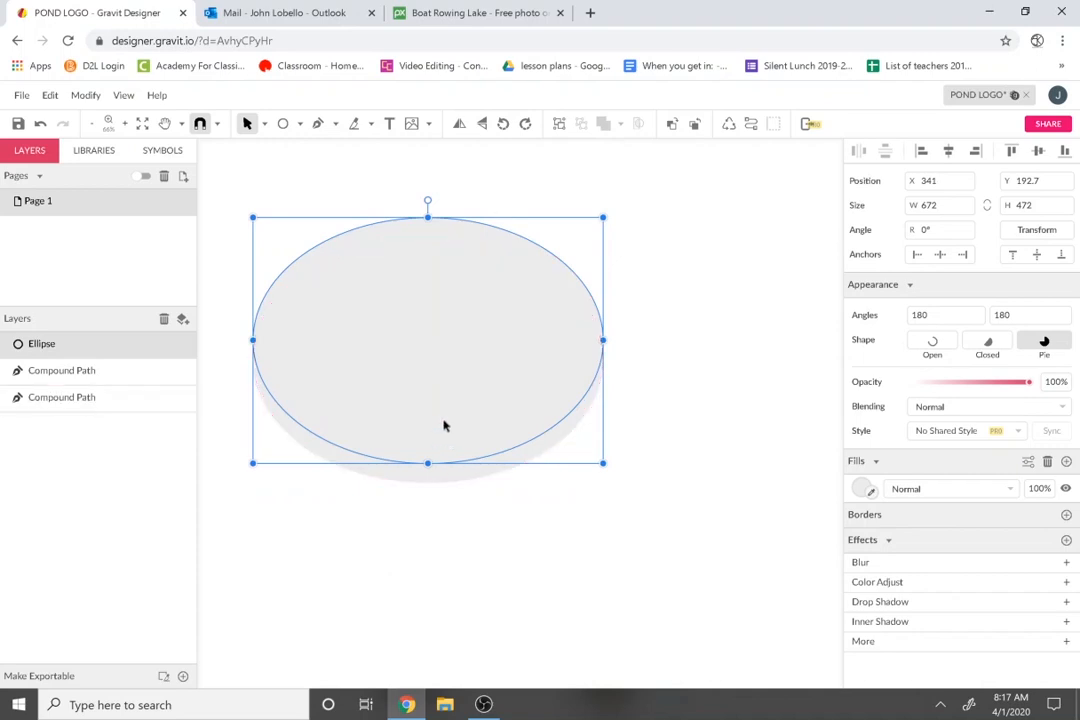
Align the new ellipse, add BED AND BREAKFAST on its outline, and flip it onto the bottom.
{"action": "left_click_drag", "start_coordinate": [444, 427], "coordinate": [444, 443]}
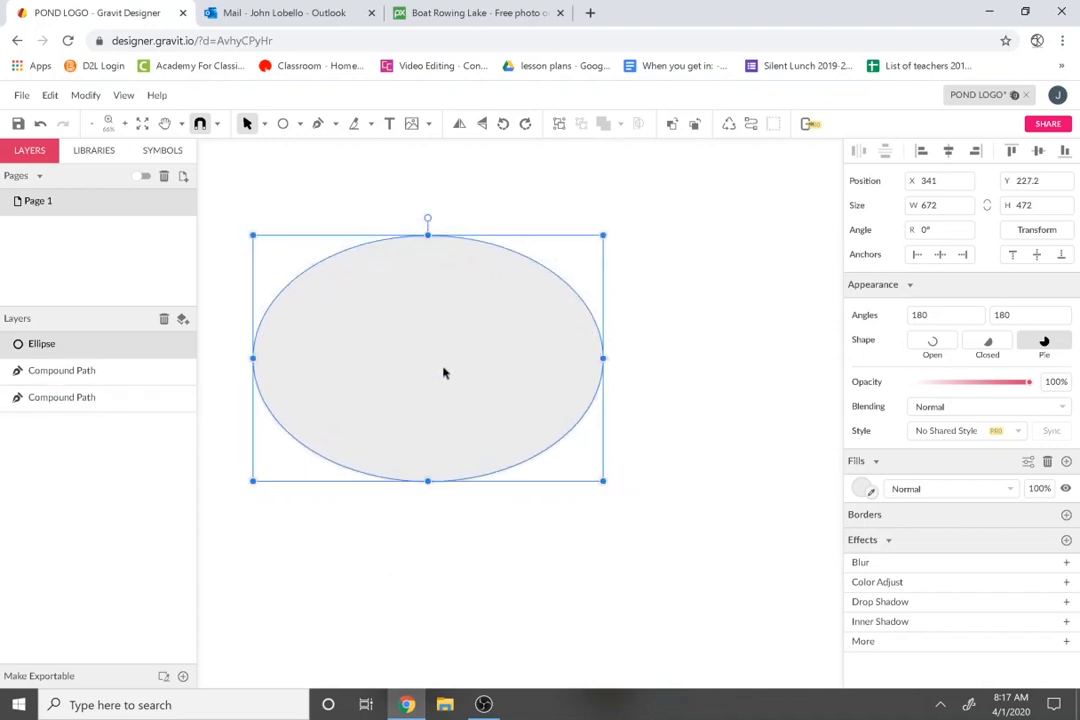
{"action": "left_click", "coordinate": [389, 123]}
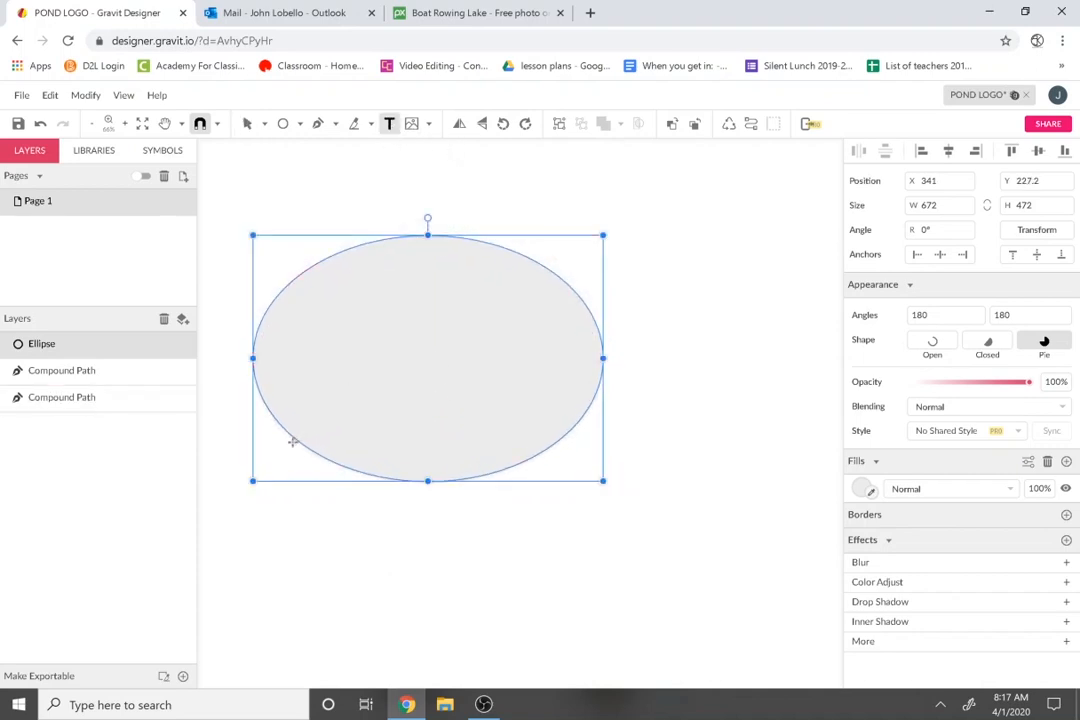
{"action": "left_click", "coordinate": [495, 475]}
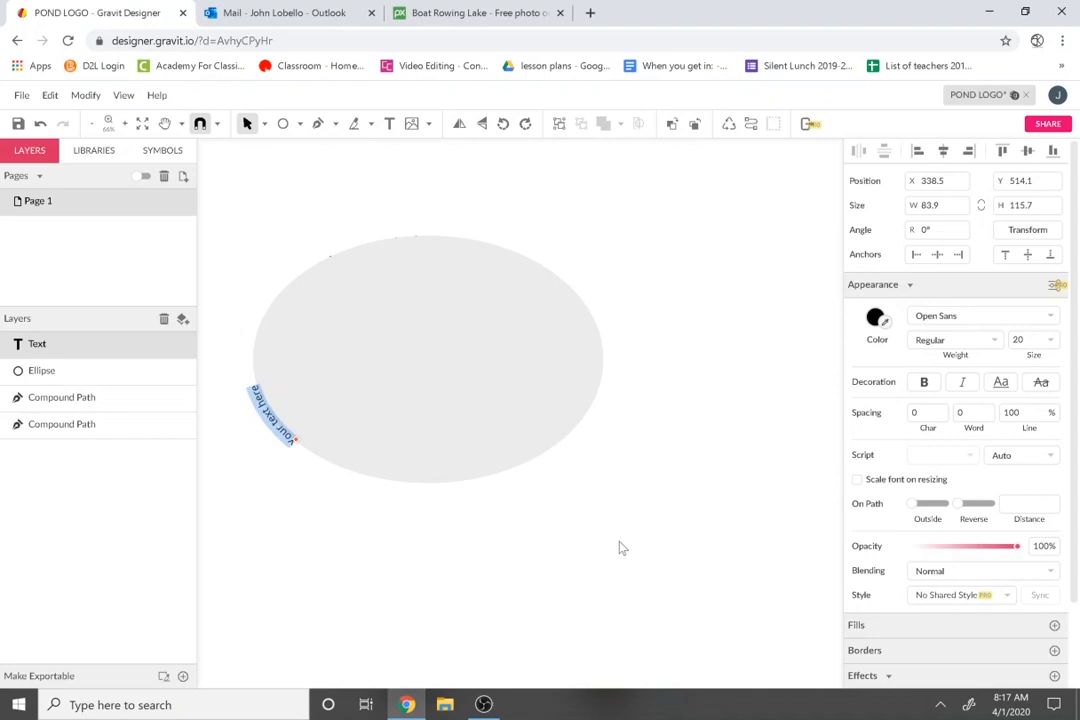
{"action": "type", "text": "bed"}
{"action": "key", "text": "BackSpace"}
{"action": "key", "text": "BackSpace"}
{"action": "key", "text": "BackSpace"}
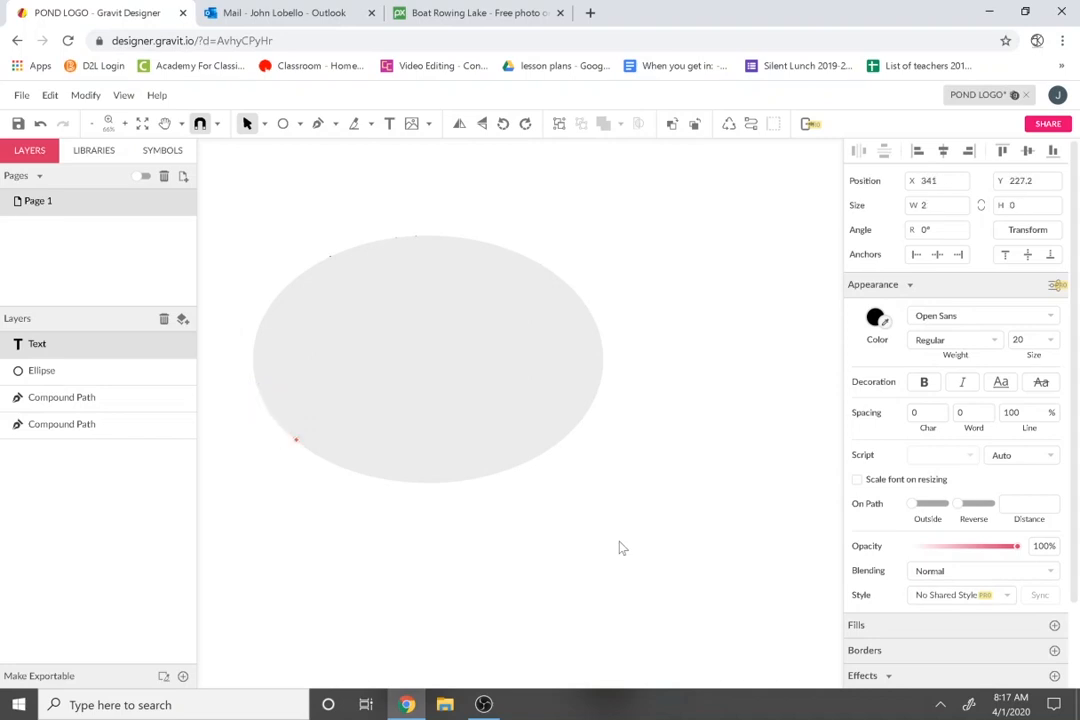
{"action": "type", "text": "gra"}
{"action": "key", "text": "BackSpace"}
{"action": "key", "text": "BackSpace"}
{"action": "key", "text": "BackSpace"}
{"action": "type", "text": "gED AND BREAK"}
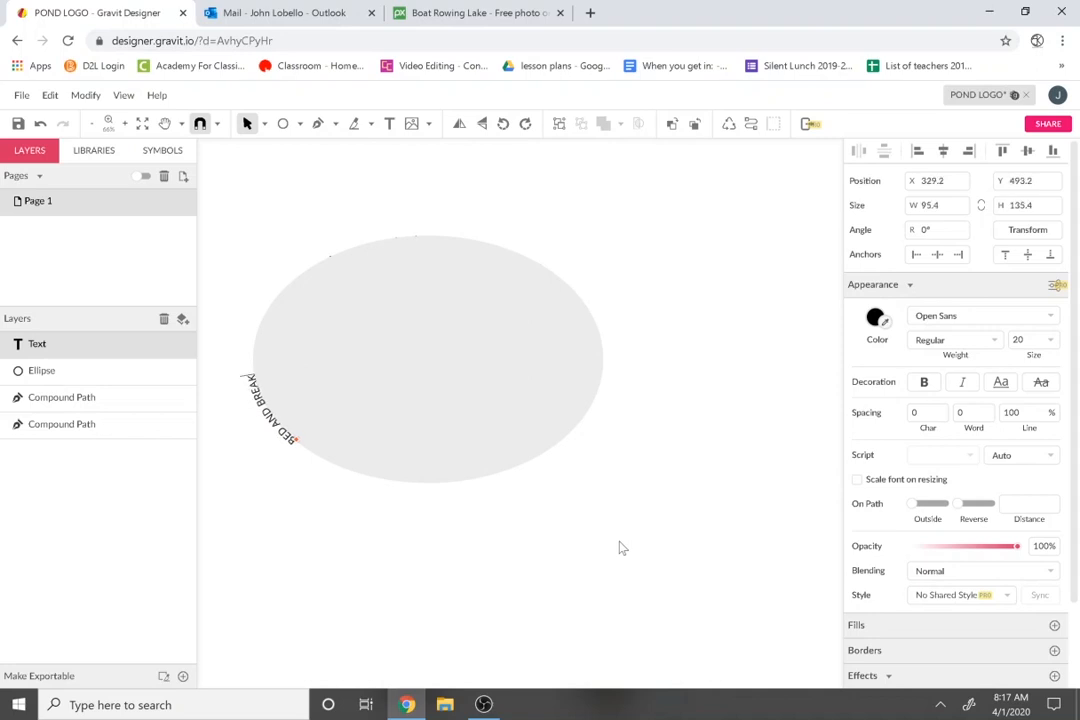
{"action": "type", "text": "FAST"}
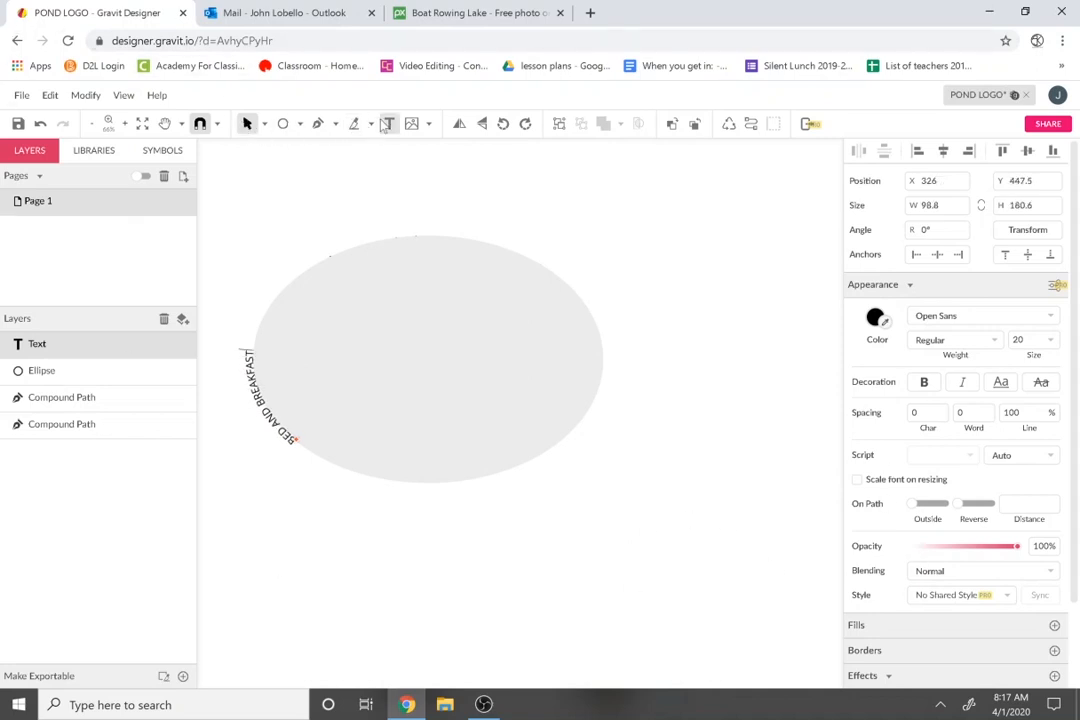
{"action": "left_click", "coordinate": [298, 441]}
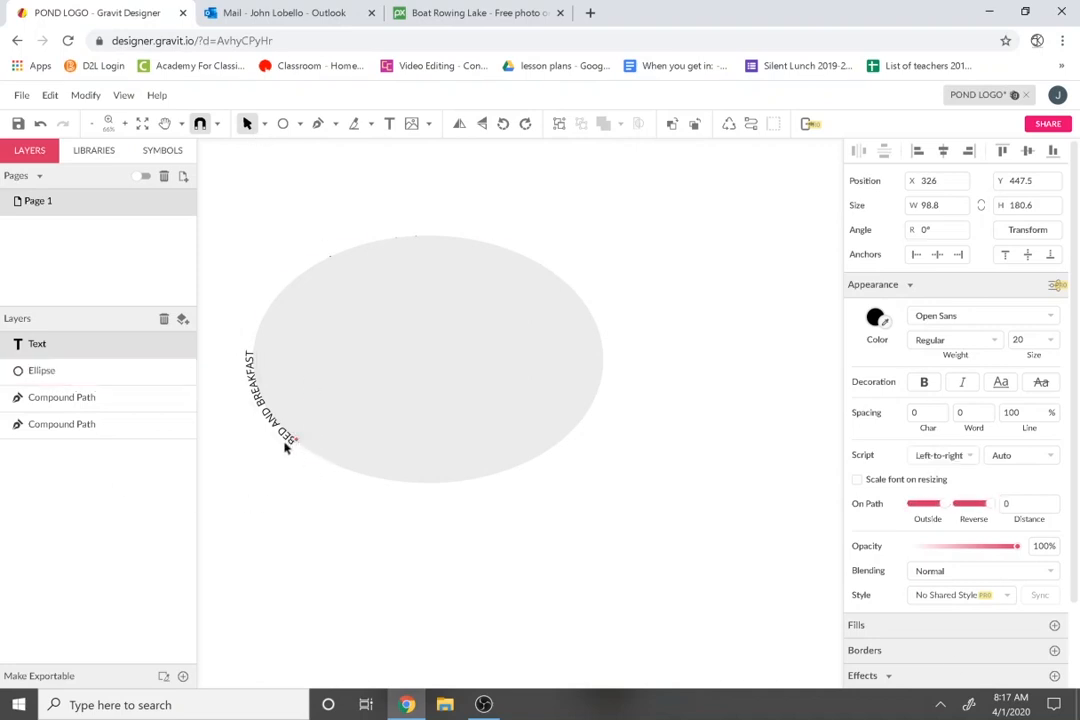
{"action": "left_click", "coordinate": [970, 505]}
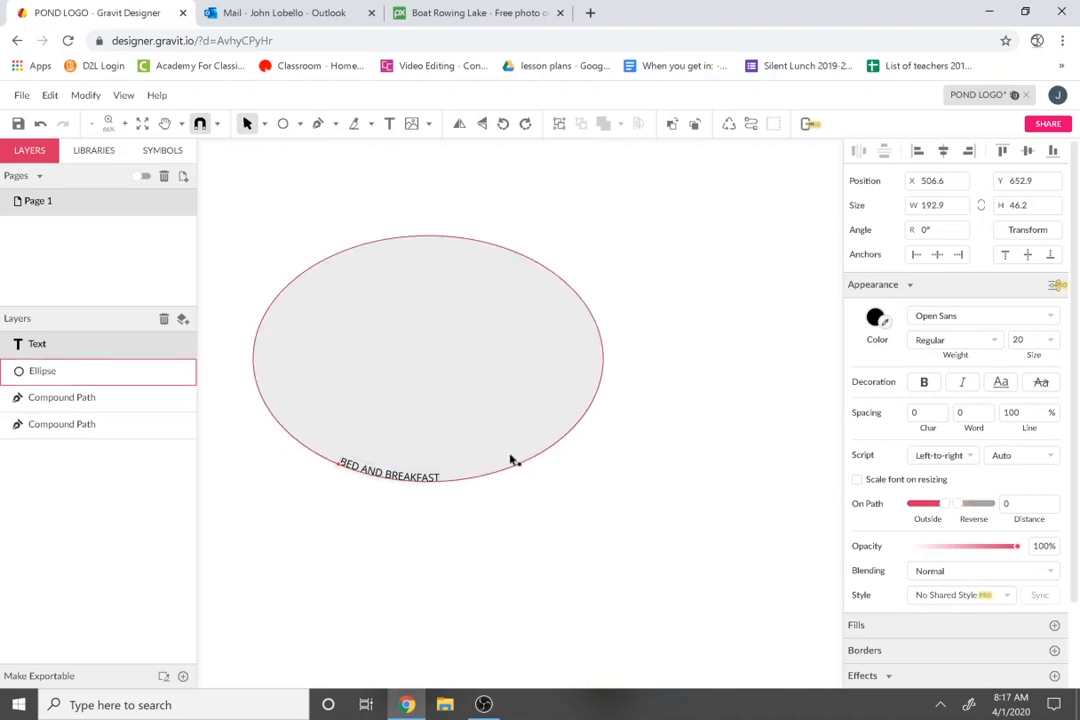
Set the curved BED AND BREAKFAST text to Oldenburg at size 36.
{"action": "double_click", "coordinate": [418, 478]}
{"action": "left_click", "coordinate": [1047, 316]}
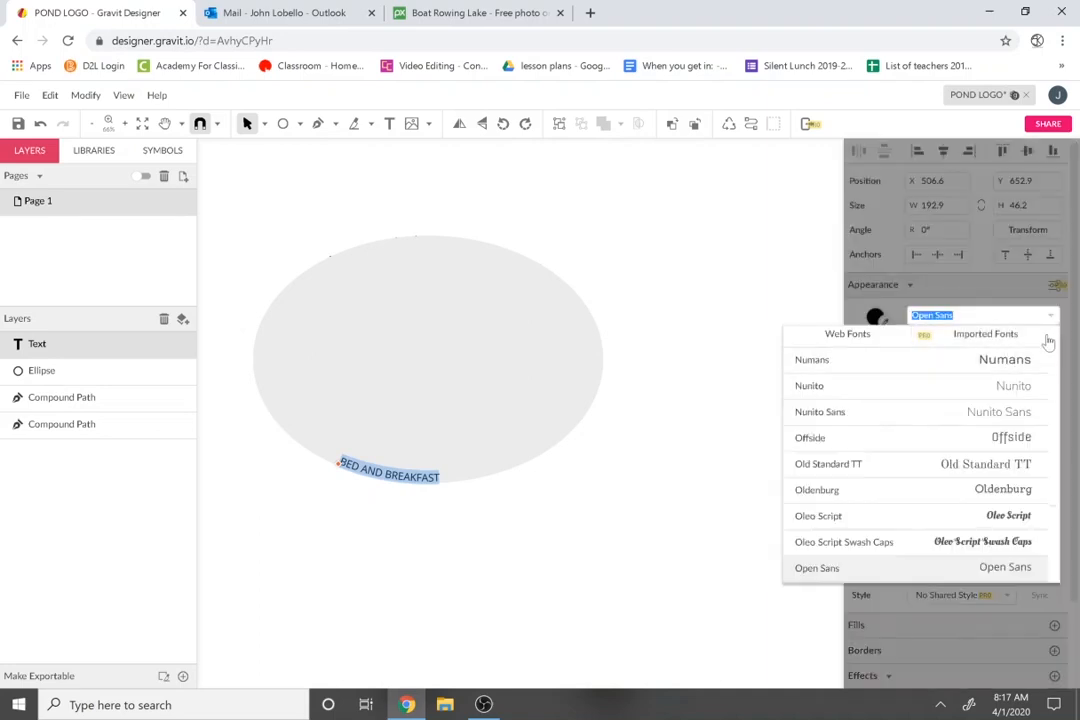
{"action": "left_click", "coordinate": [1018, 492]}
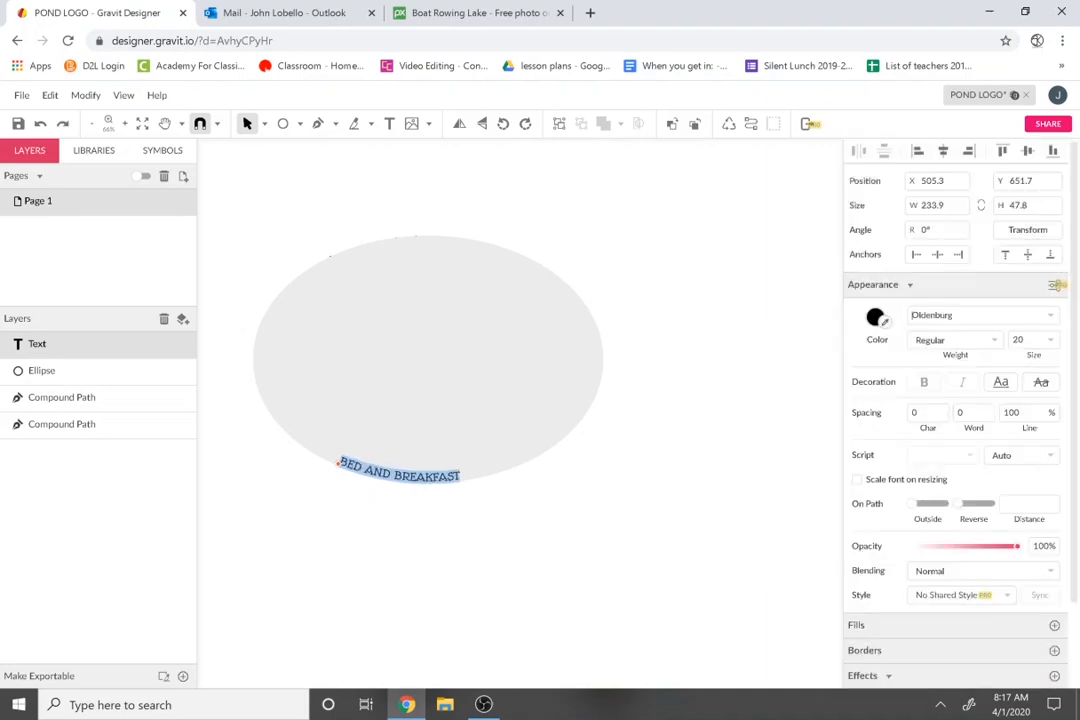
{"action": "left_click", "coordinate": [1032, 340]}
{"action": "scroll", "coordinate": [1040, 410], "scroll_direction": "down", "scroll_amount": 3}
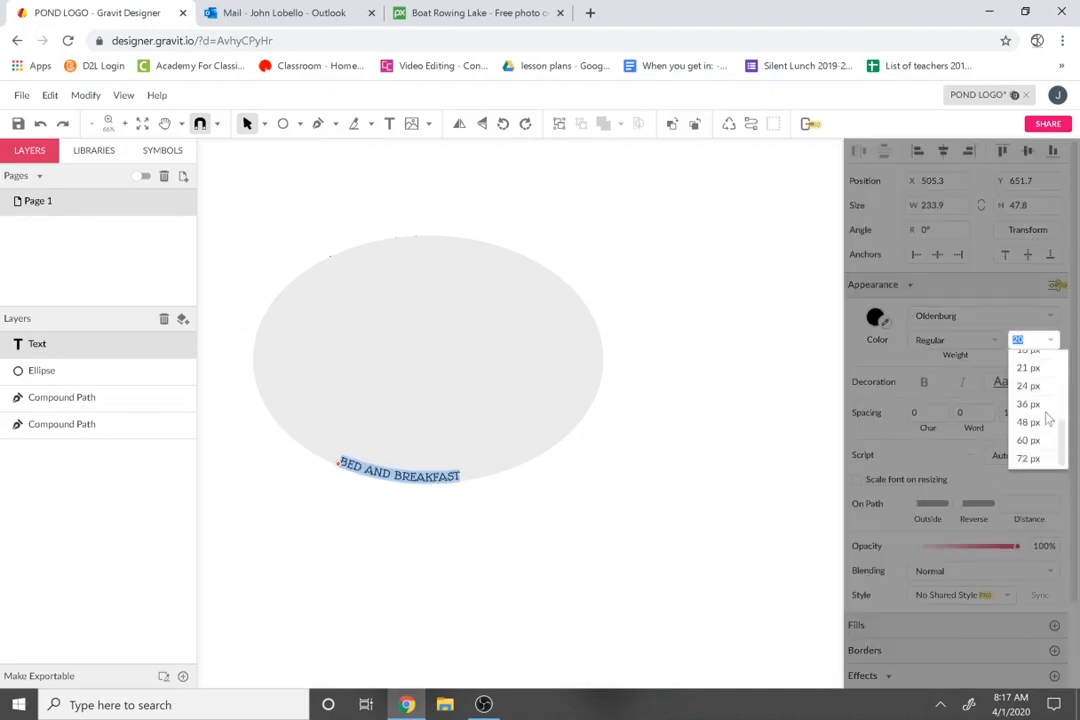
{"action": "left_click", "coordinate": [1030, 404]}
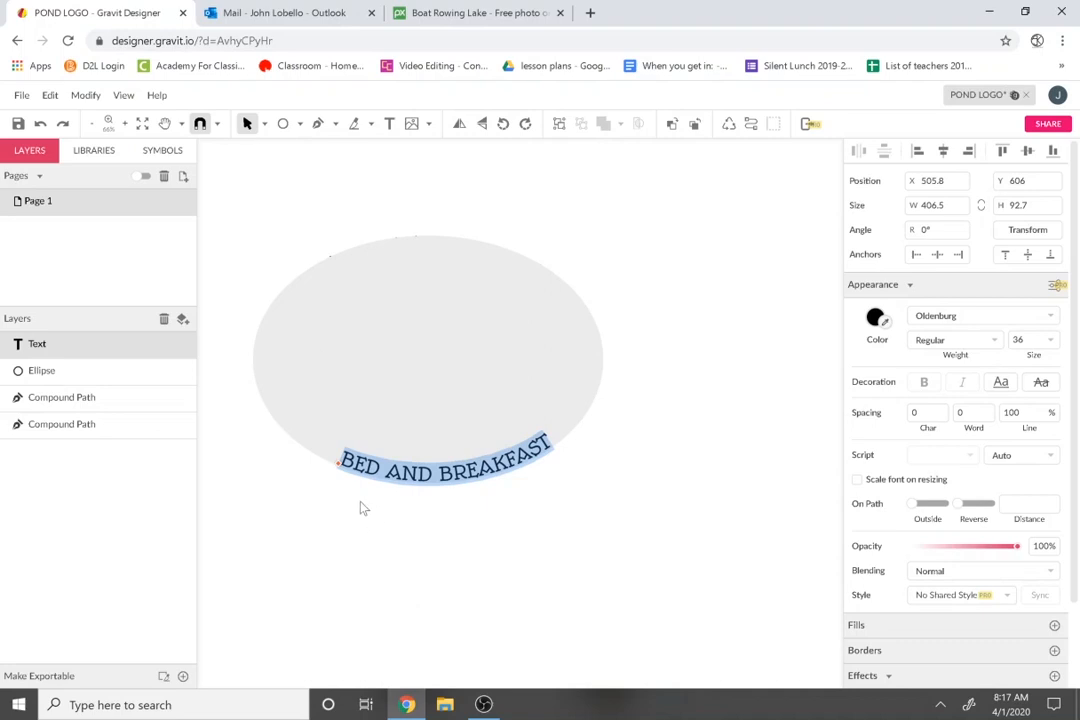
Slide the text left along the ellipse's bottom and set its character spacing to 4.
{"action": "left_click", "coordinate": [337, 480]}
{"action": "left_click_drag", "start_coordinate": [343, 470], "coordinate": [293, 447]}
{"action": "double_click", "coordinate": [305, 448]}
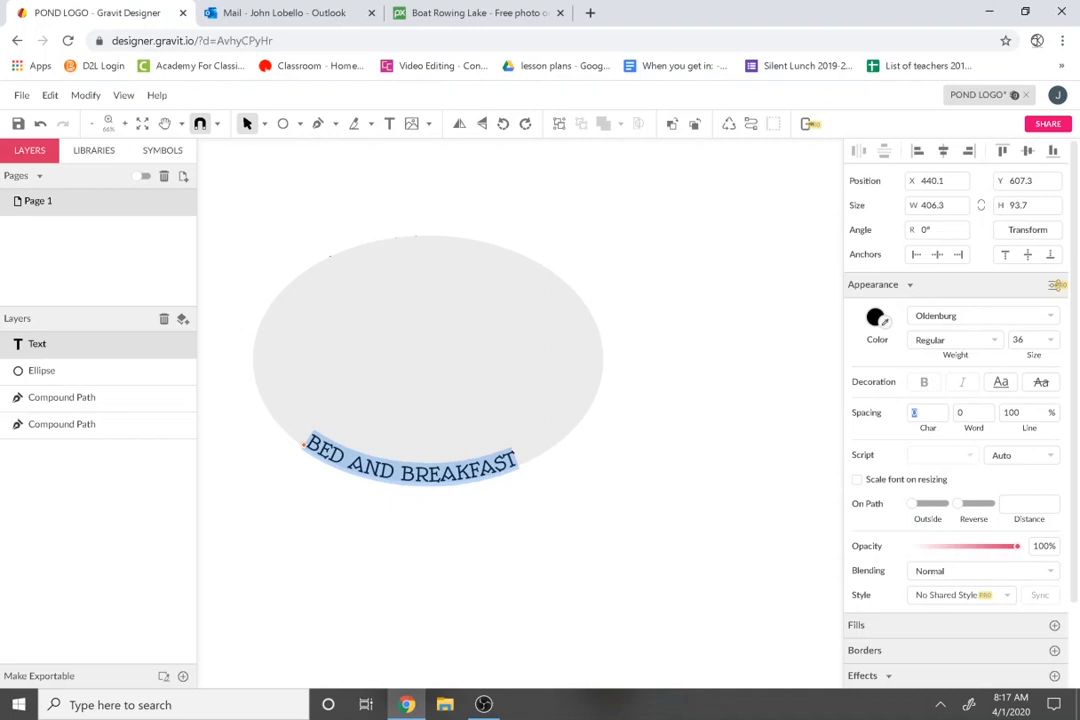
{"action": "key", "text": "Up"}
{"action": "key", "text": "Up"}
{"action": "key", "text": "Up"}
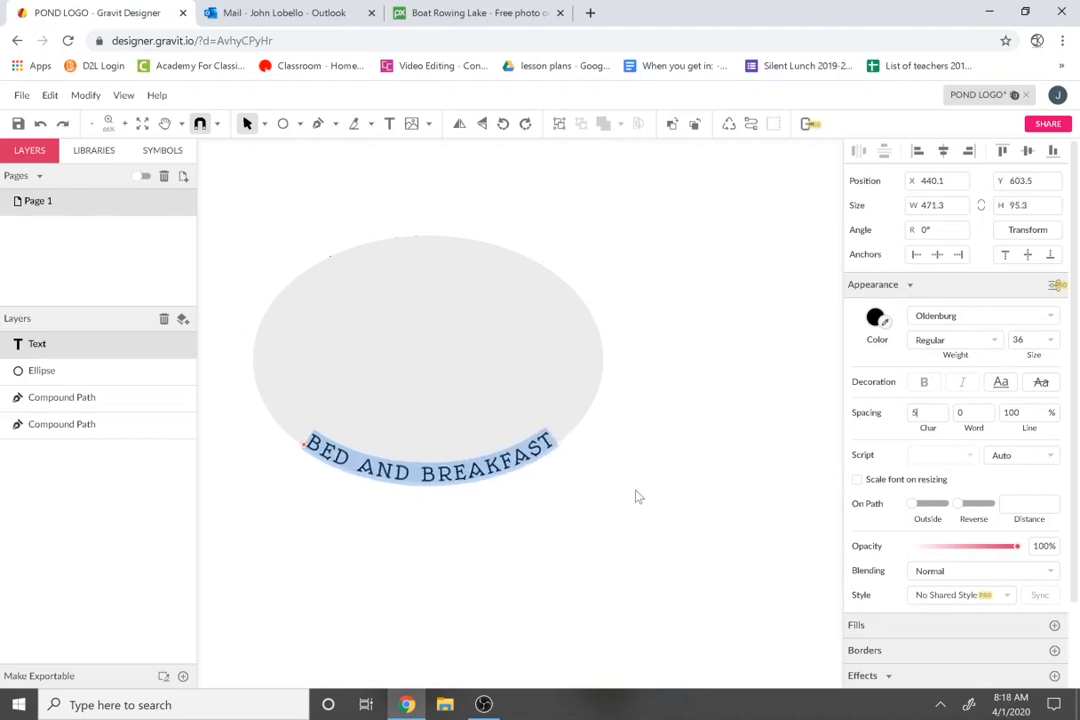
{"action": "key", "text": "Down"}
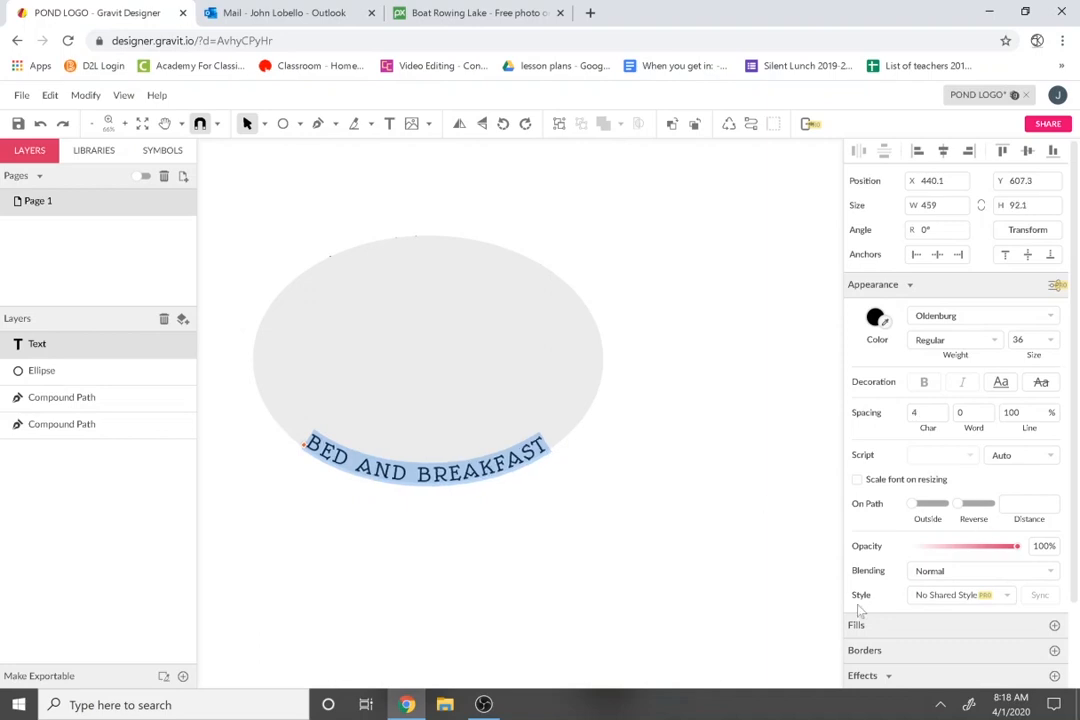
{"action": "left_click", "coordinate": [656, 575]}
{"action": "left_click", "coordinate": [436, 402]}
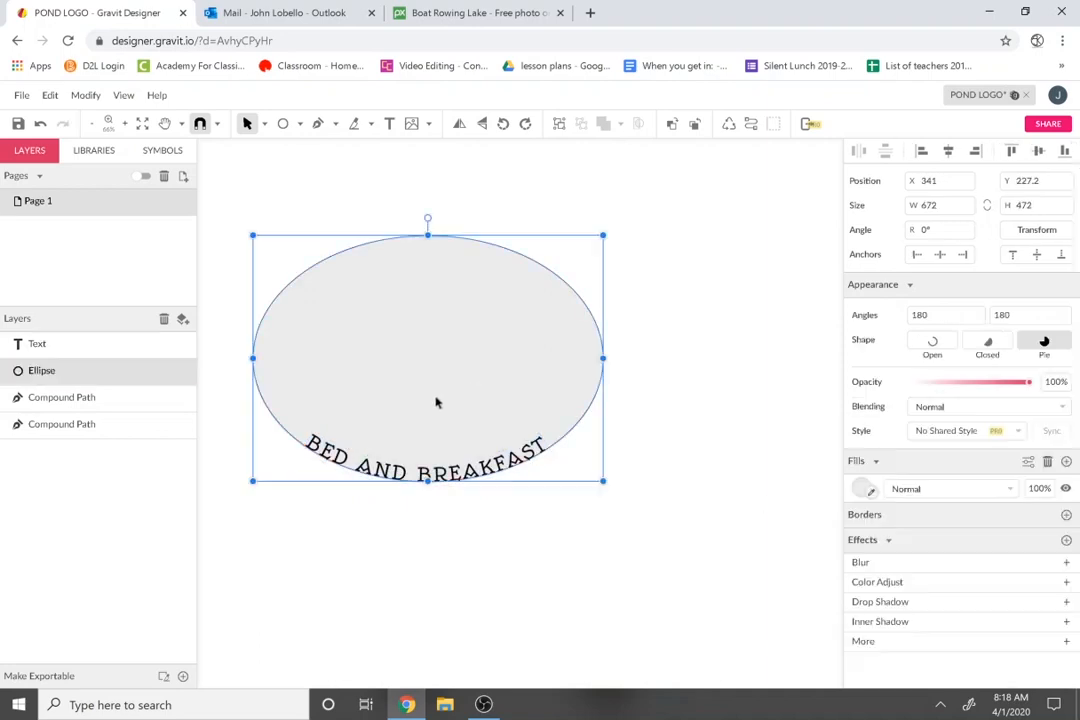
Convert BED AND BREAKFAST to outlined paths and delete the ellipse covering PEACEFUL POND.
{"action": "left_click", "coordinate": [445, 480]}
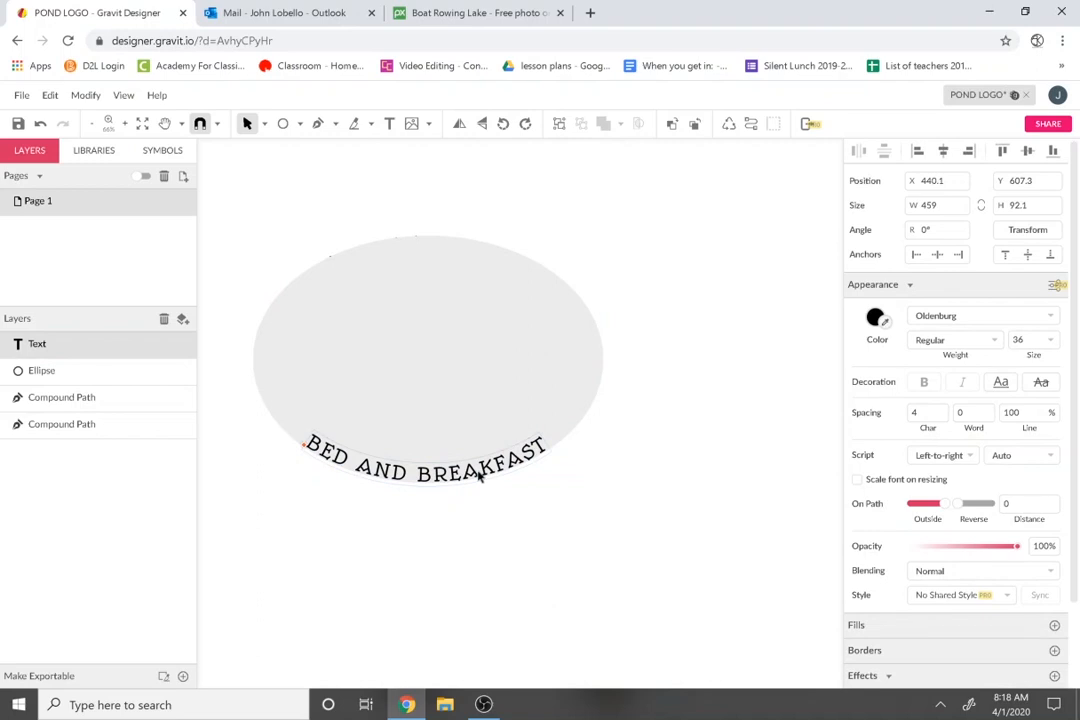
{"action": "left_click", "coordinate": [85, 95]}
{"action": "mouse_move", "coordinate": [160, 400]}
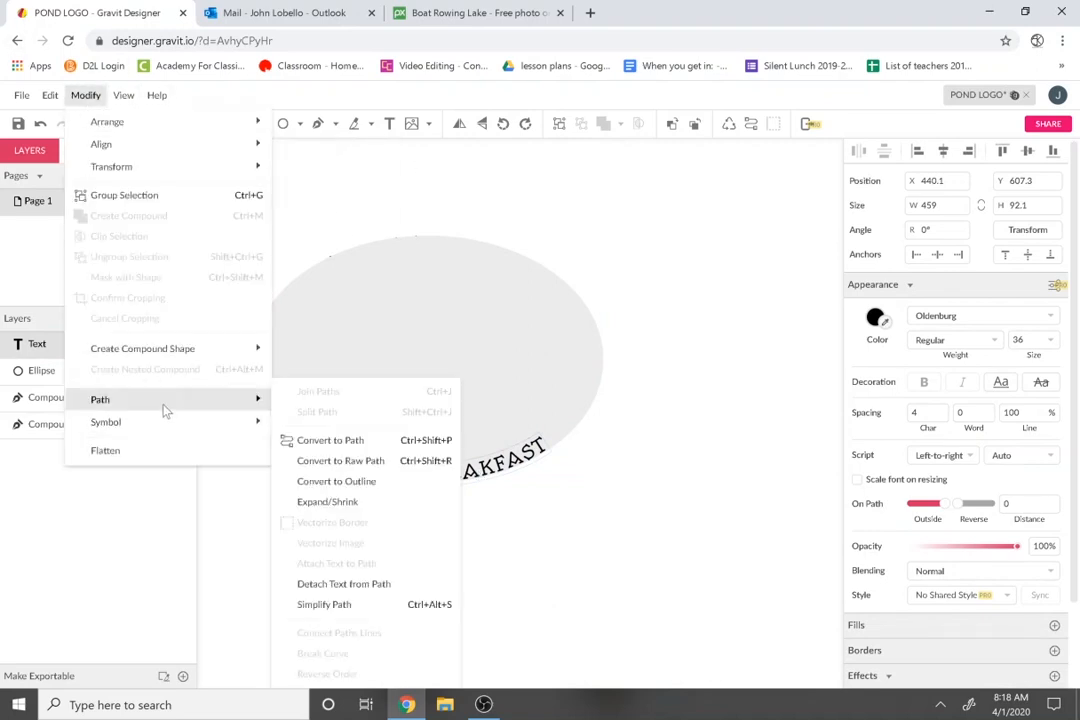
{"action": "left_click", "coordinate": [398, 441]}
{"action": "left_click", "coordinate": [542, 578]}
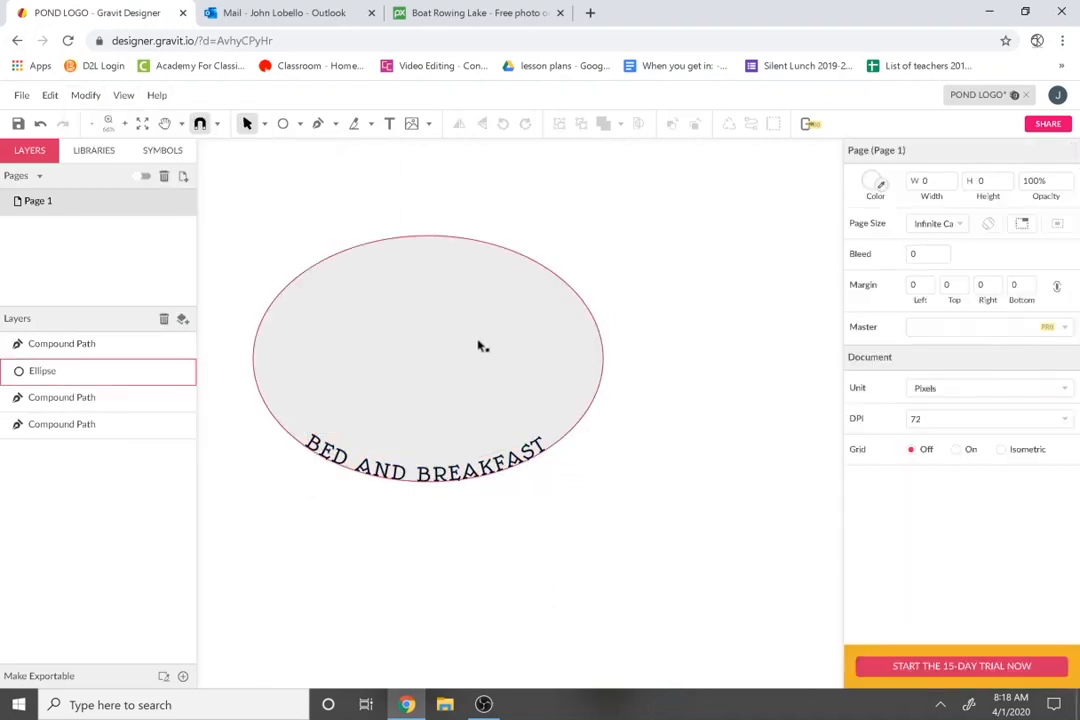
{"action": "left_click", "coordinate": [479, 346]}
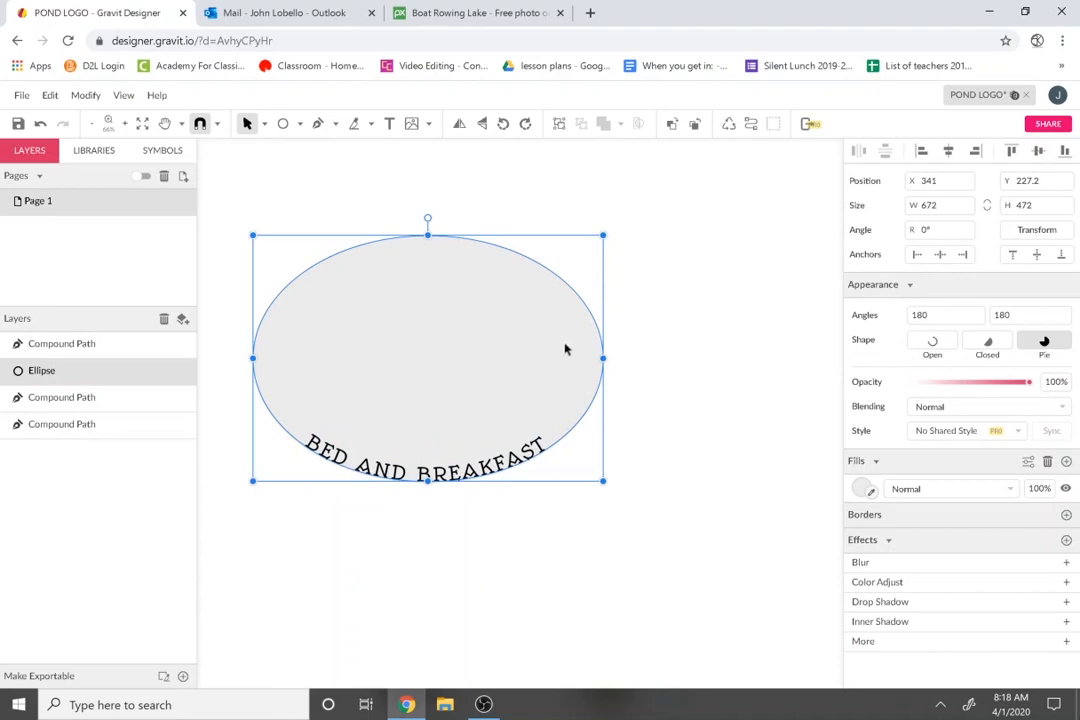
{"action": "key", "text": "Delete"}
Shrink the grey ellipse slightly and set its fill opacity to 0%.
{"action": "left_click", "coordinate": [566, 349]}
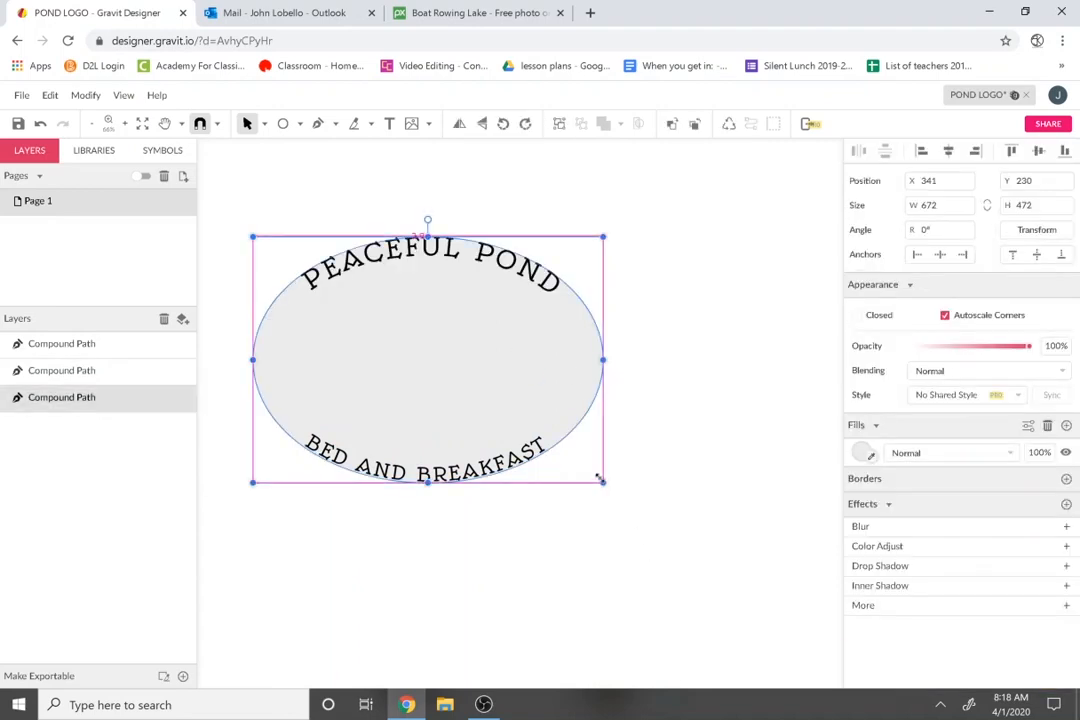
{"action": "left_click_drag", "start_coordinate": [598, 480], "coordinate": [593, 472]}
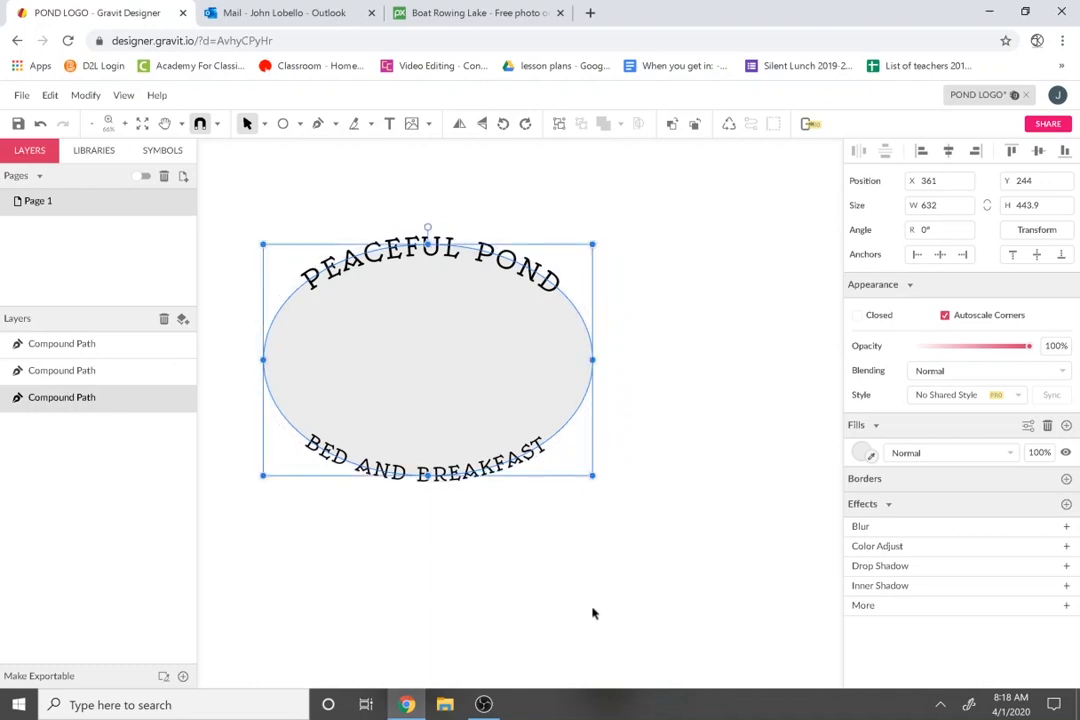
{"action": "left_click", "coordinate": [862, 453]}
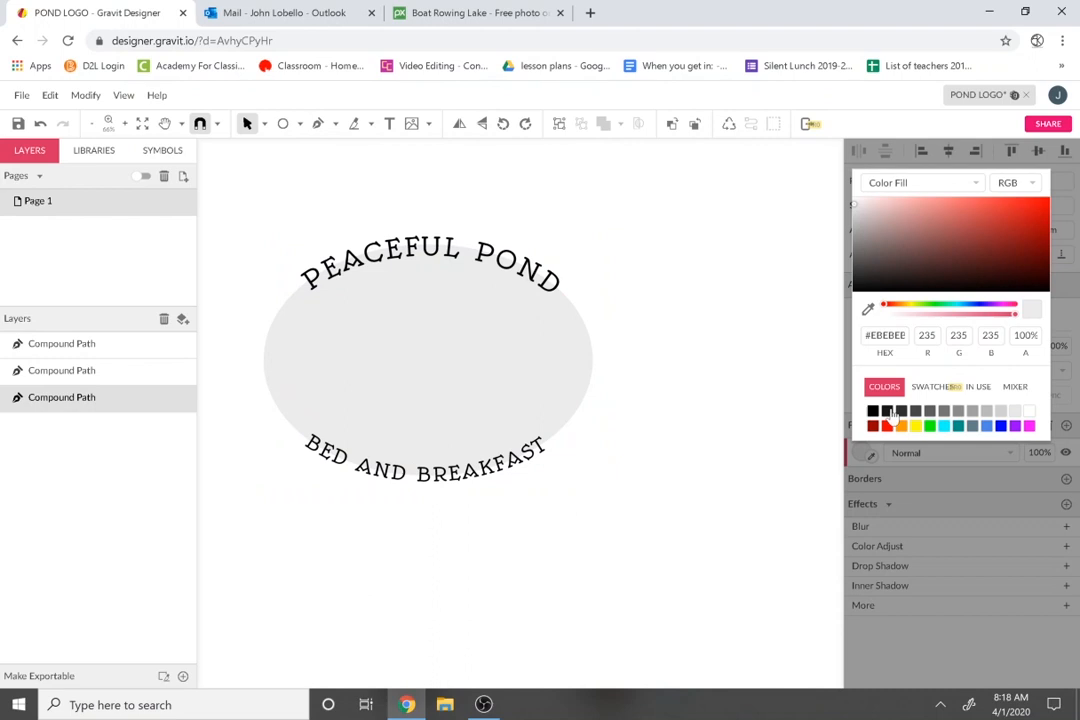
{"action": "left_click", "coordinate": [872, 489]}
{"action": "left_click", "coordinate": [1037, 453]}
{"action": "type", "text": "0"}
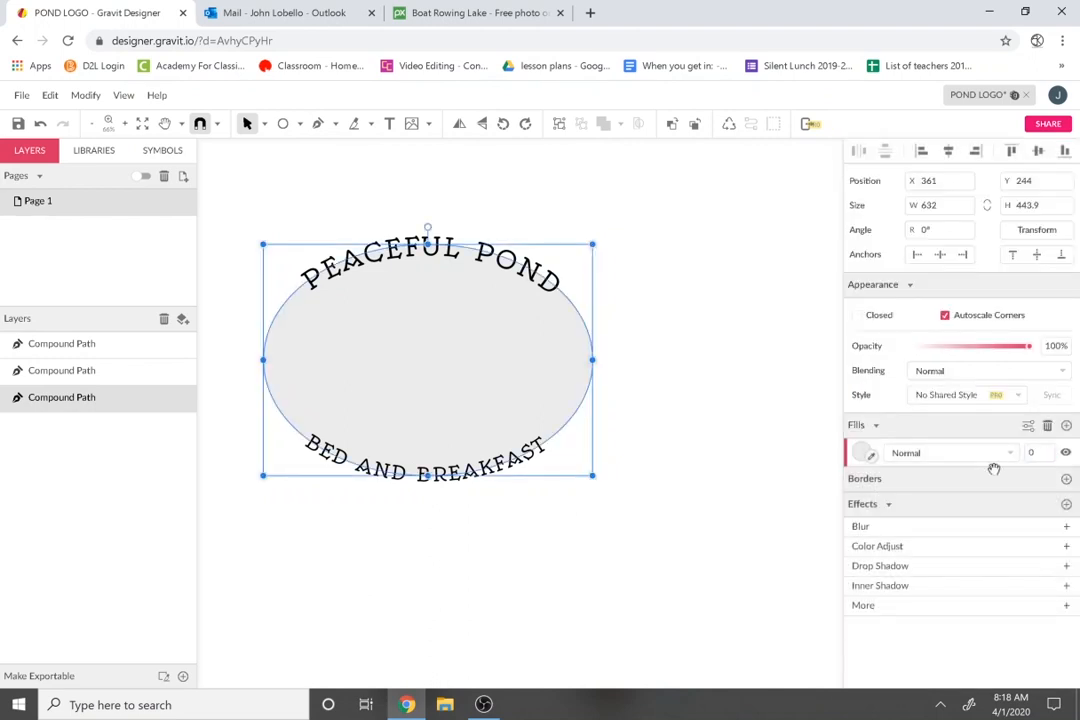
{"action": "key", "text": "Return"}
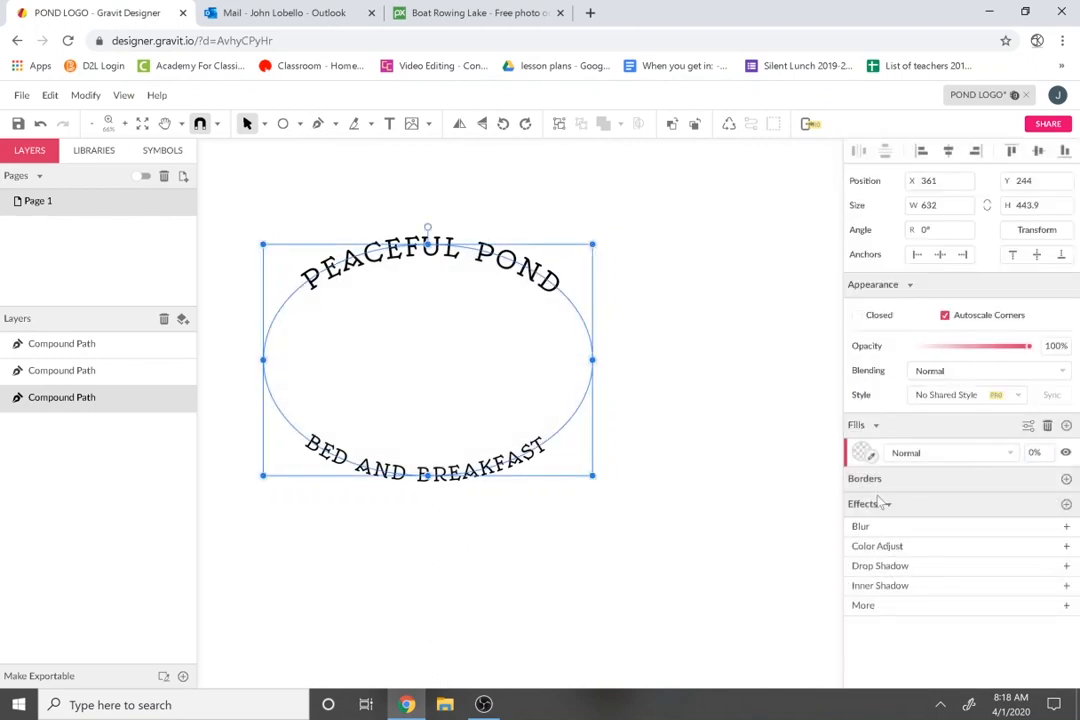
Give the ellipse a single black border 6 px wide.
{"action": "left_click", "coordinate": [1065, 480]}
{"action": "left_click", "coordinate": [1065, 480]}
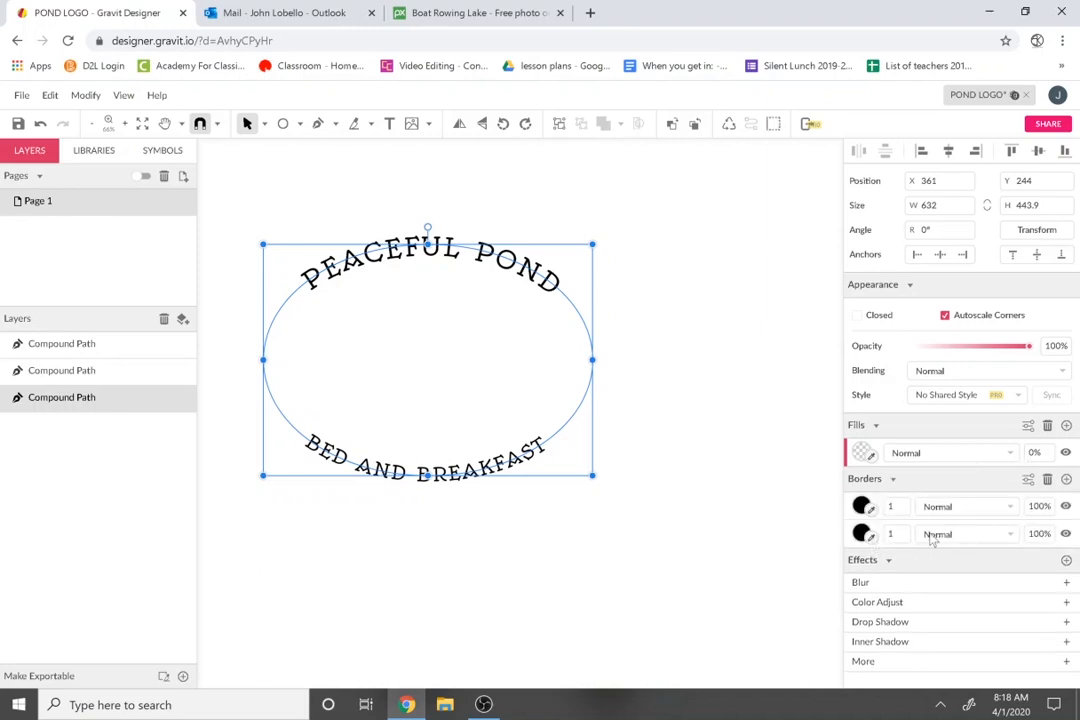
{"action": "key", "text": "ctrl+z"}
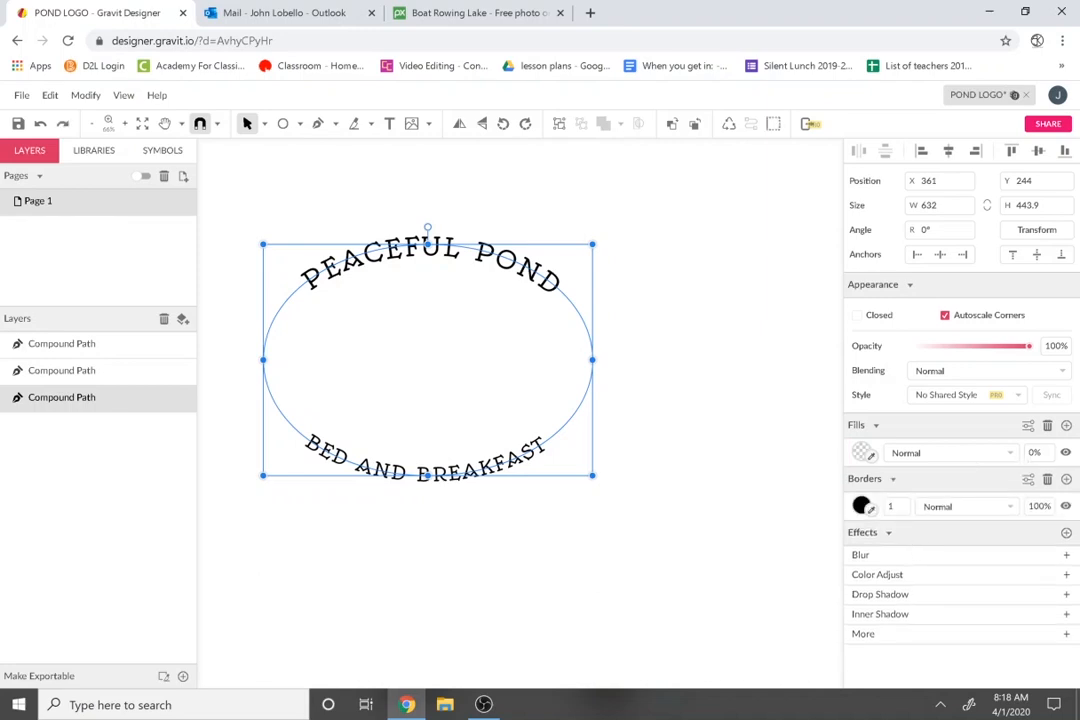
{"action": "left_click", "coordinate": [862, 508]}
{"action": "key", "text": "Return"}
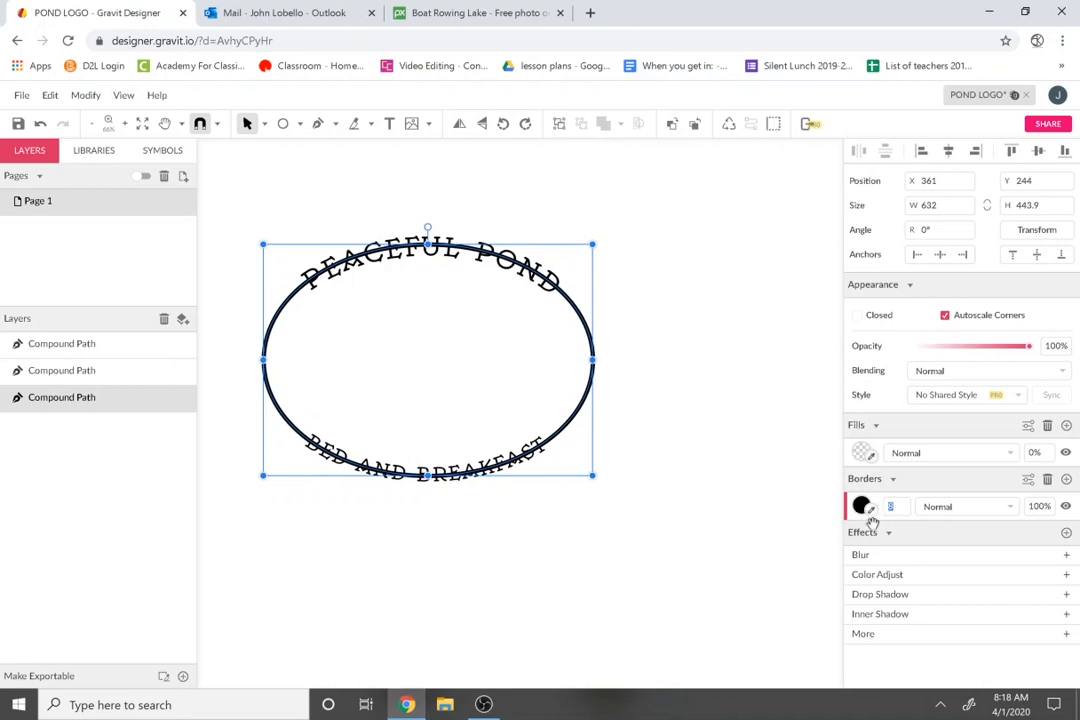
{"action": "type", "text": "6"}
{"action": "key", "text": "Return"}
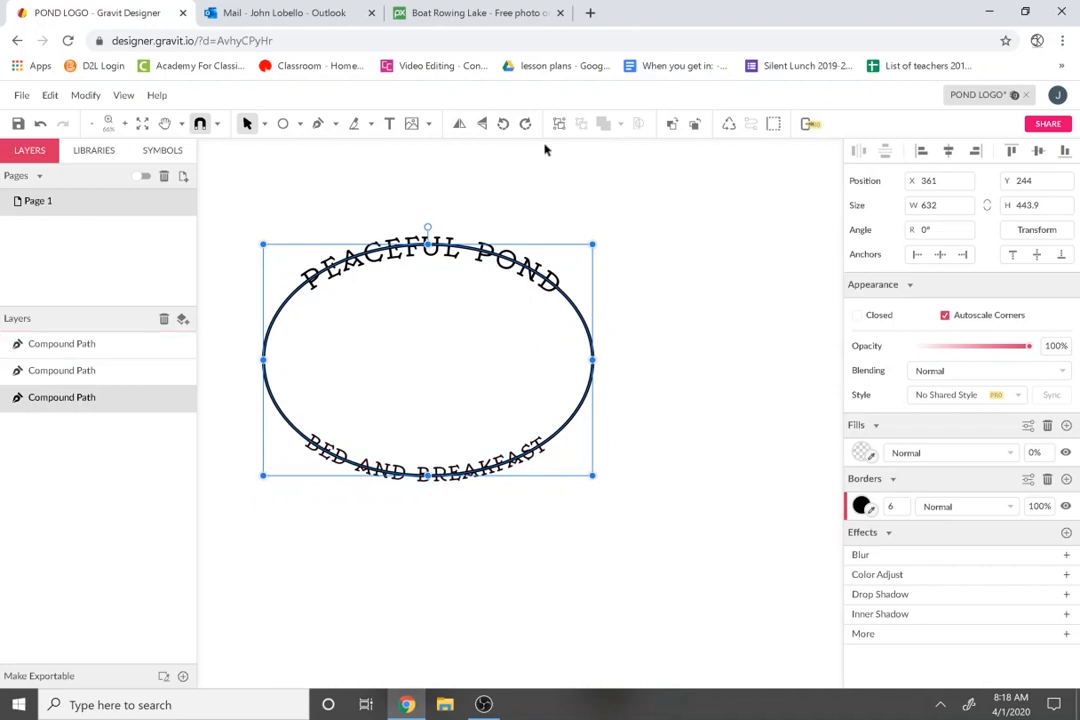
{"action": "left_click", "coordinate": [370, 124]}
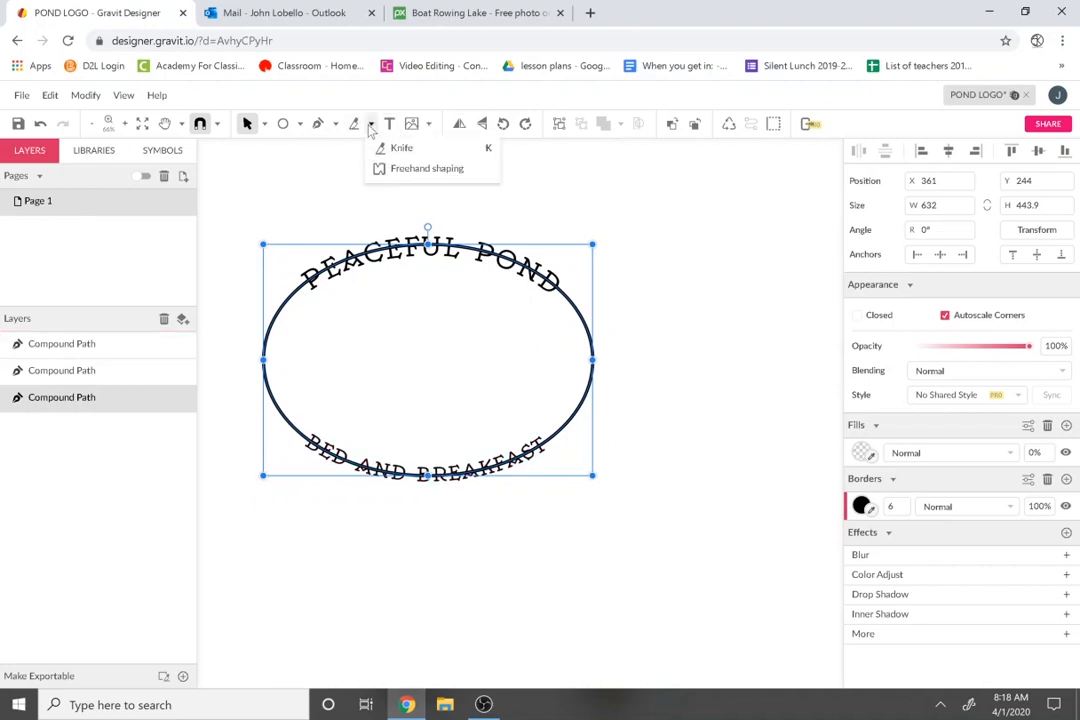
Slice the ellipse outline with the Knife at four points beside both text phrases.
{"action": "left_click", "coordinate": [395, 149]}
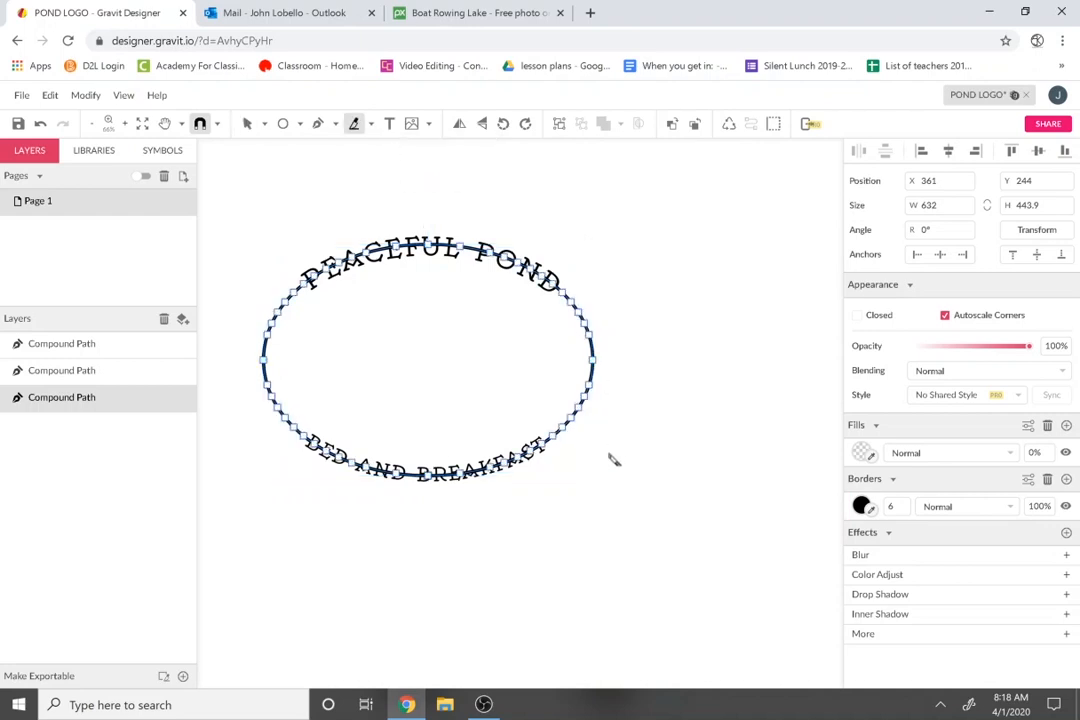
{"action": "left_click_drag", "start_coordinate": [506, 381], "coordinate": [612, 533]}
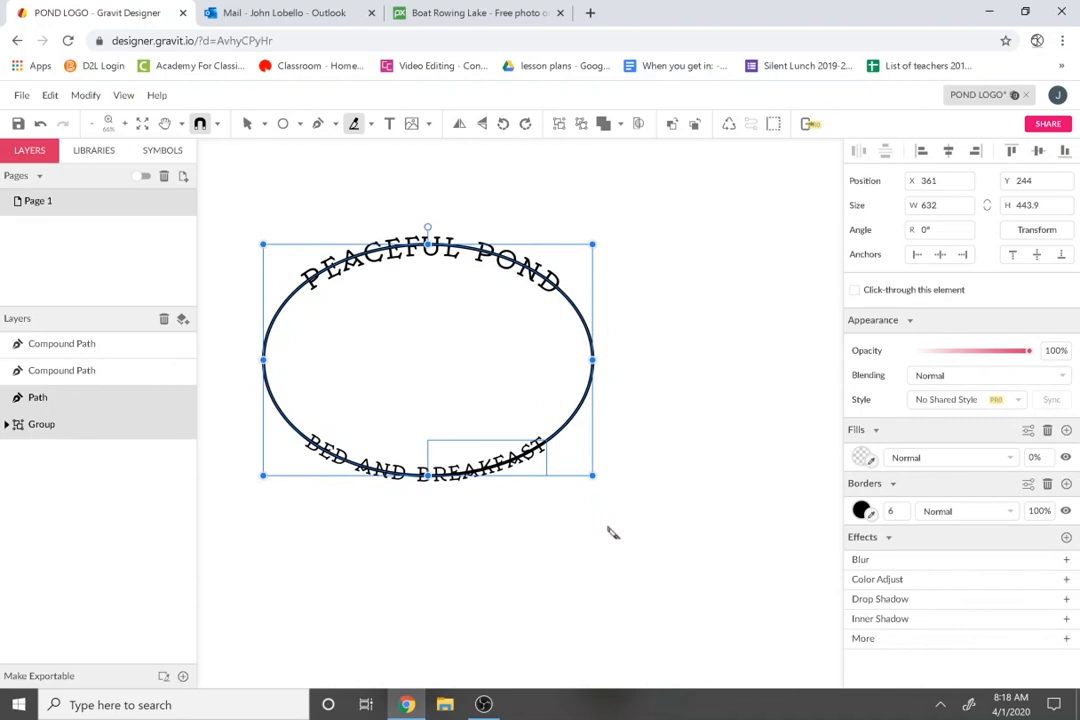
{"action": "left_click", "coordinate": [238, 490]}
{"action": "key", "text": "Escape"}
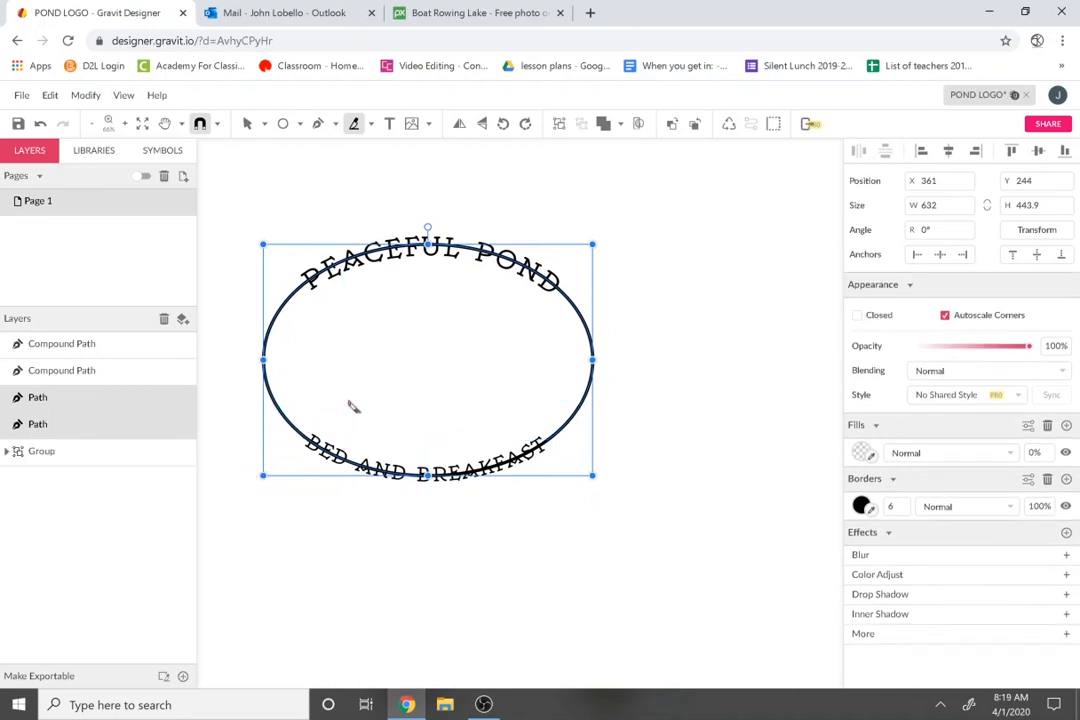
{"action": "left_click", "coordinate": [331, 342]}
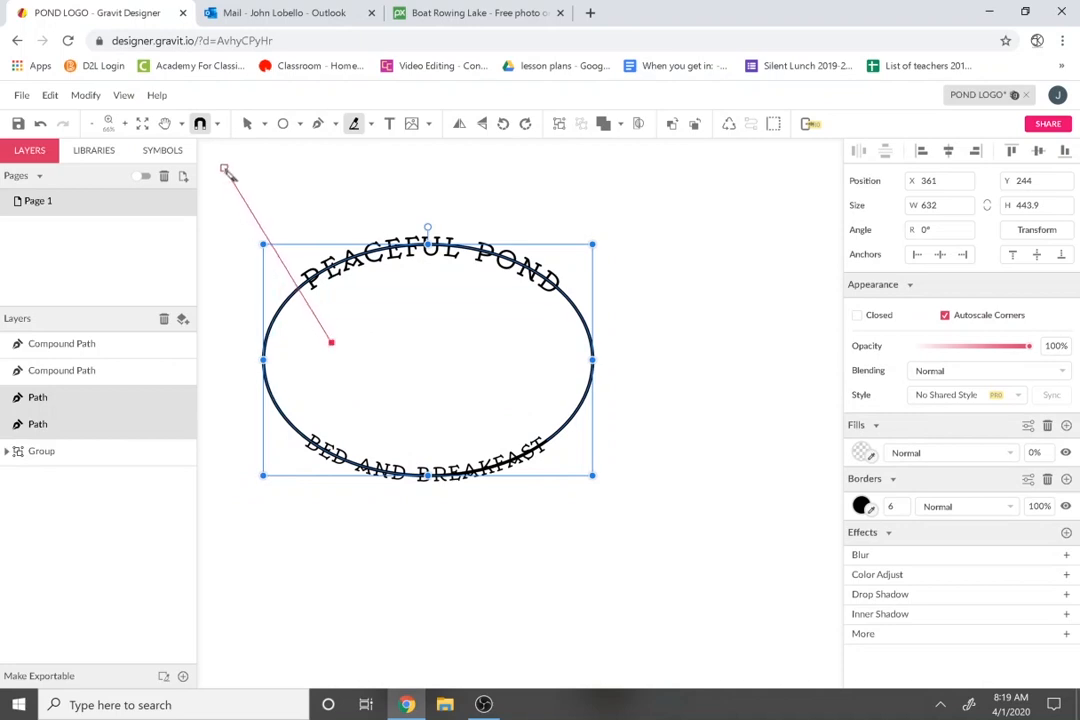
{"action": "key", "text": "Escape"}
{"action": "left_click", "coordinate": [533, 318]}
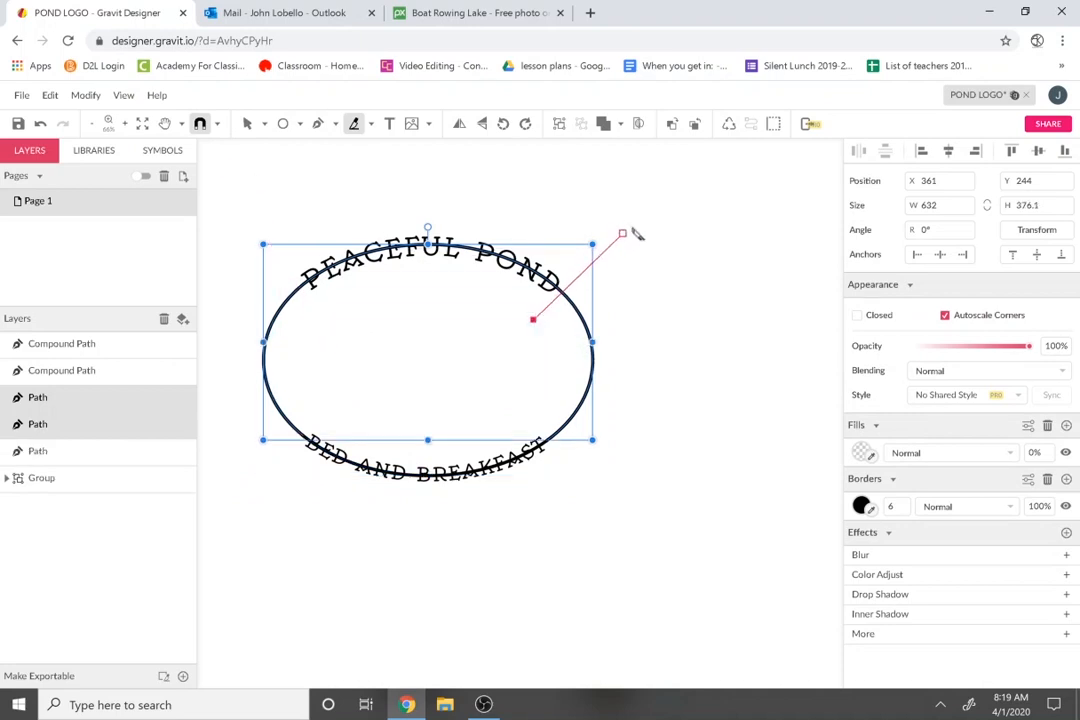
{"action": "key", "text": "Escape"}
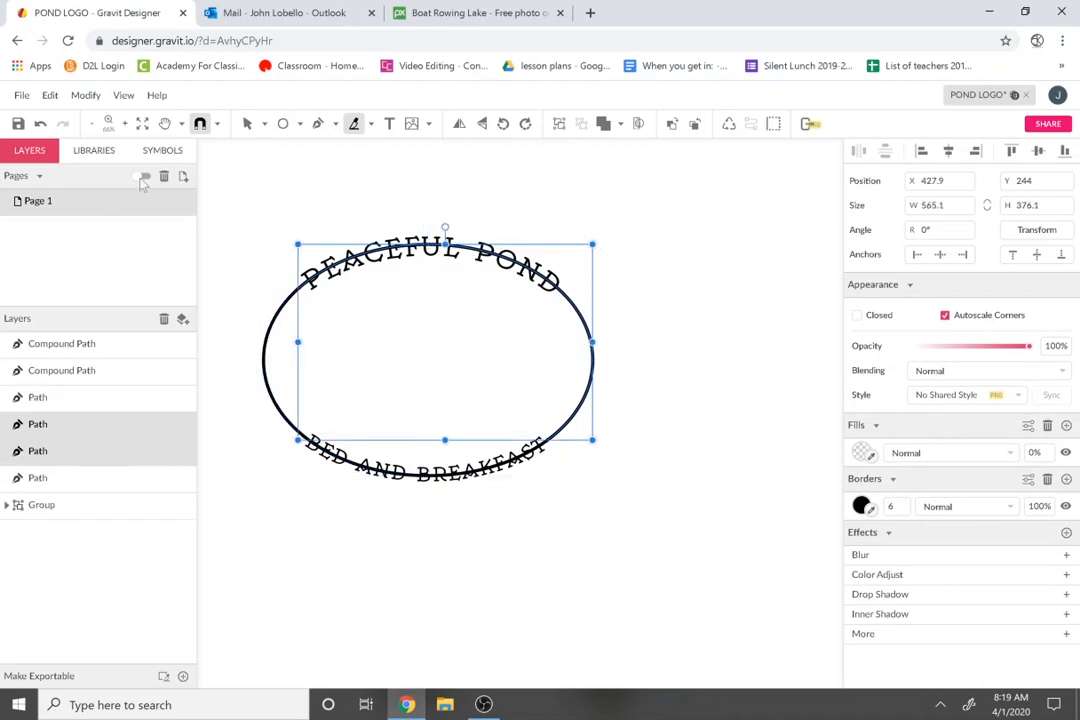
{"action": "key", "text": "Escape"}
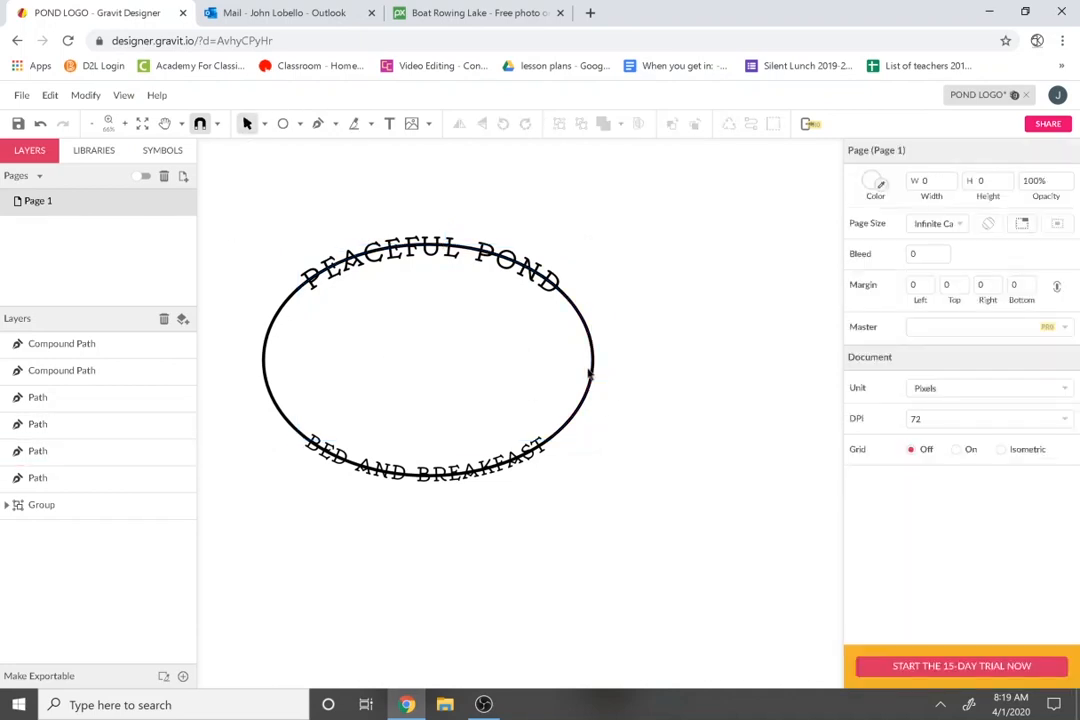
Delete the arc under PEACEFUL POND, leaving a gap around the title.
{"action": "left_click", "coordinate": [592, 378]}
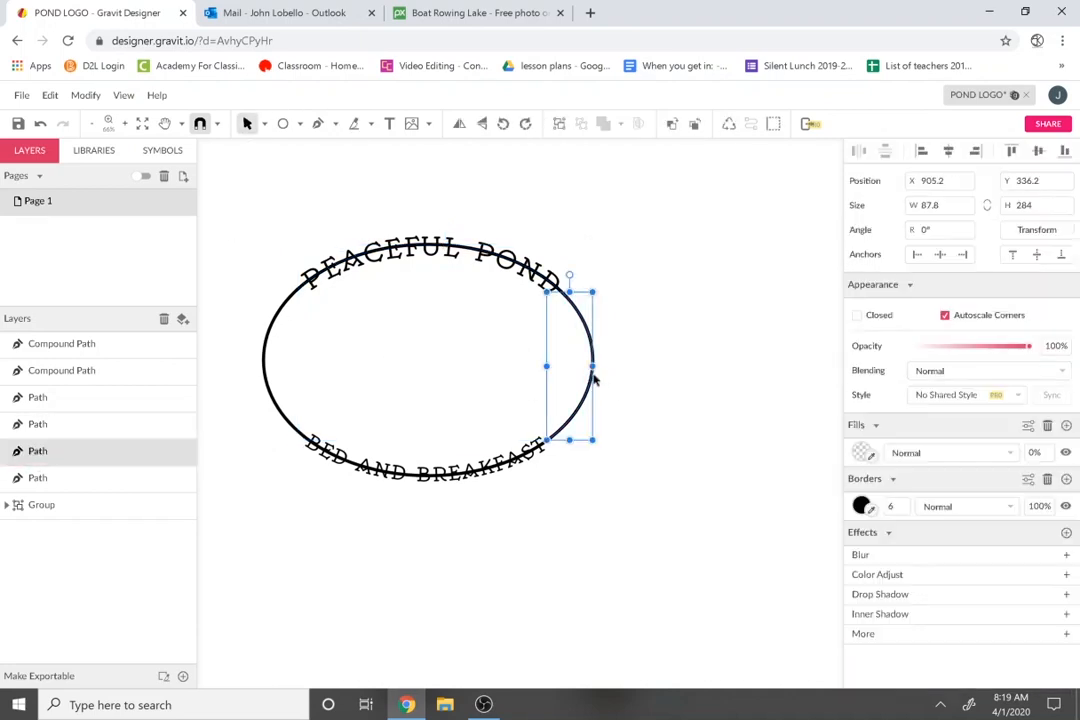
{"action": "left_click", "coordinate": [509, 360]}
{"action": "left_click", "coordinate": [560, 287]}
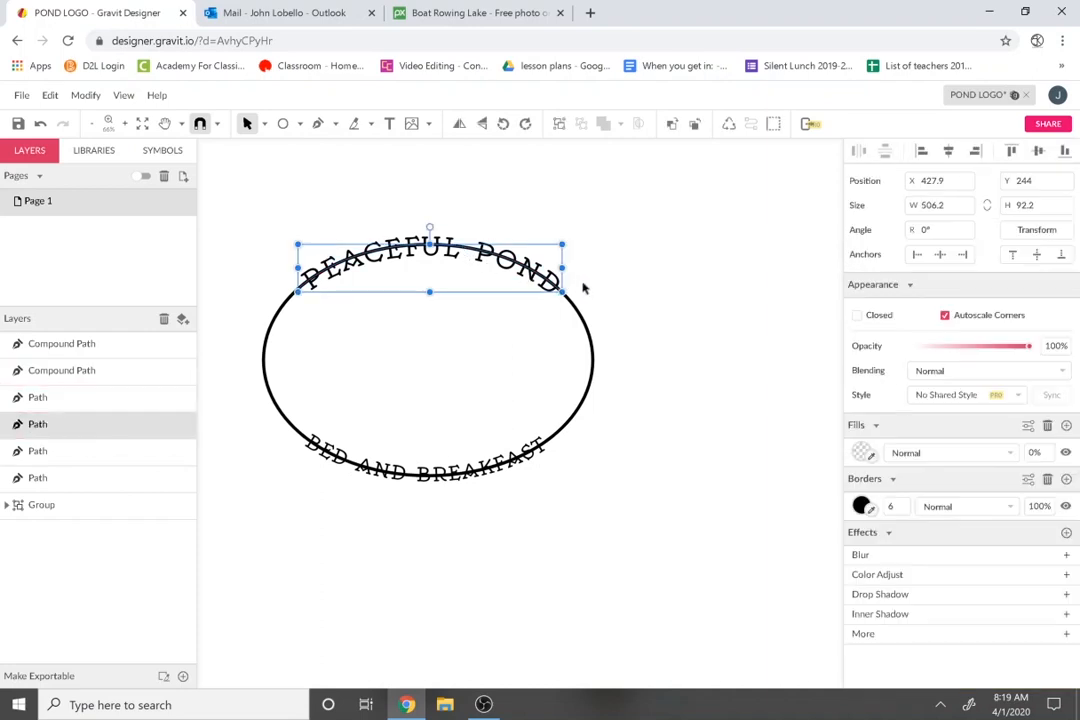
{"action": "key", "text": "Delete"}
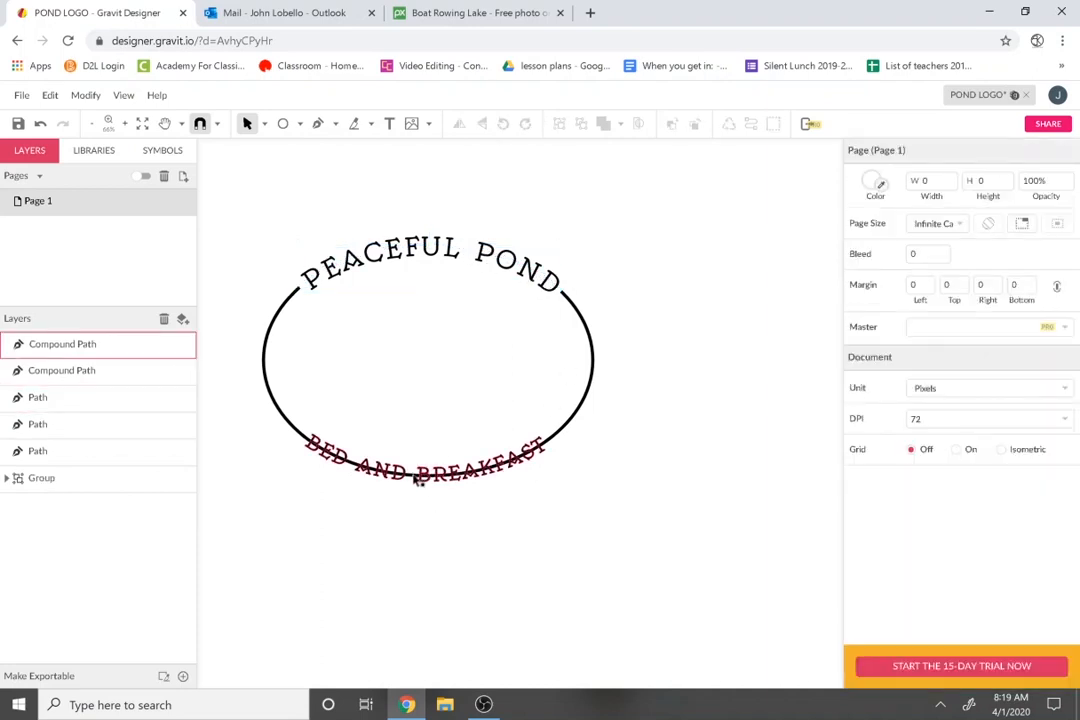
{"action": "left_click", "coordinate": [300, 438]}
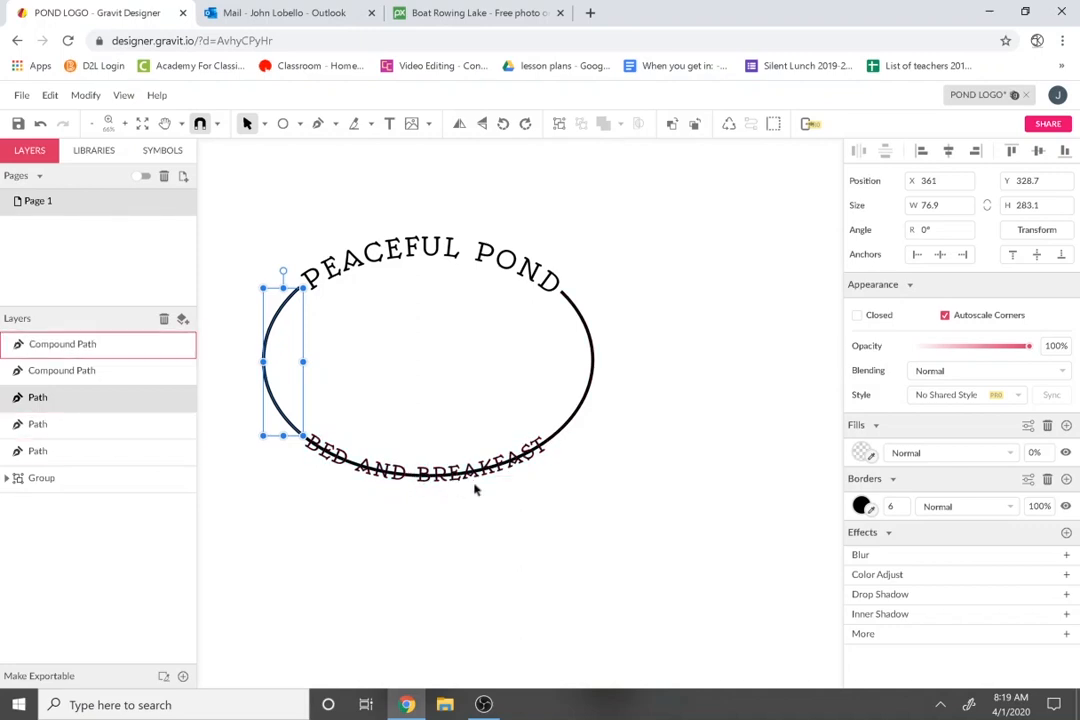
Separate the curved text from its guide line and delete the guide.
{"action": "scroll", "coordinate": [499, 488], "scroll_direction": "up", "scroll_amount": 2}
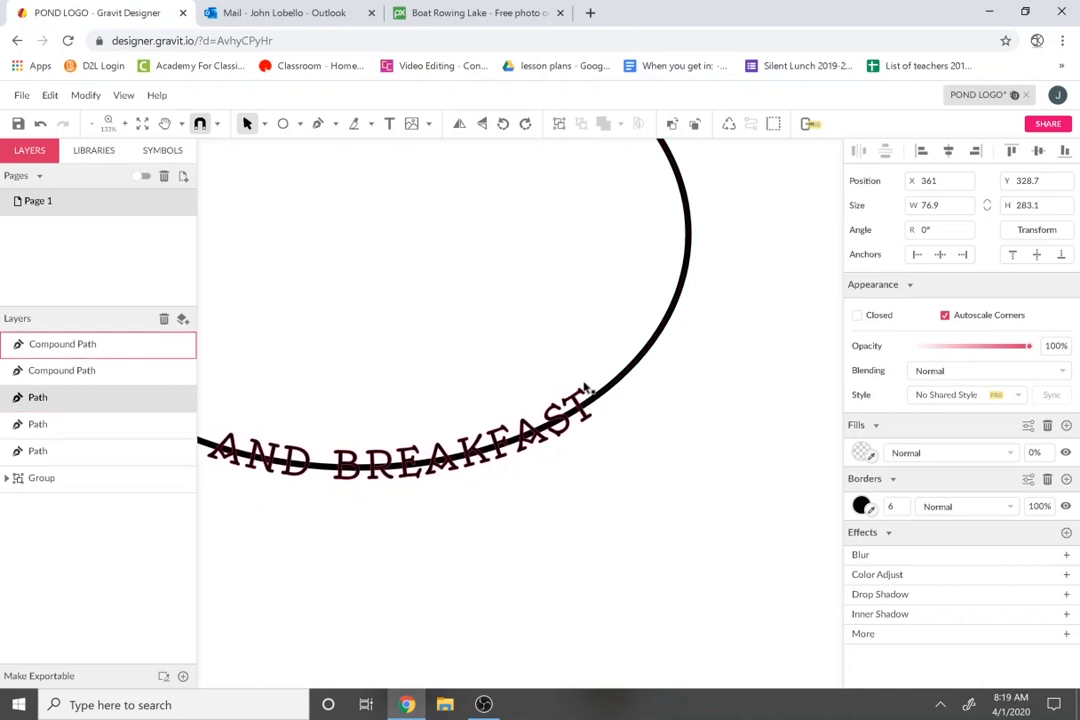
{"action": "left_click", "coordinate": [617, 386]}
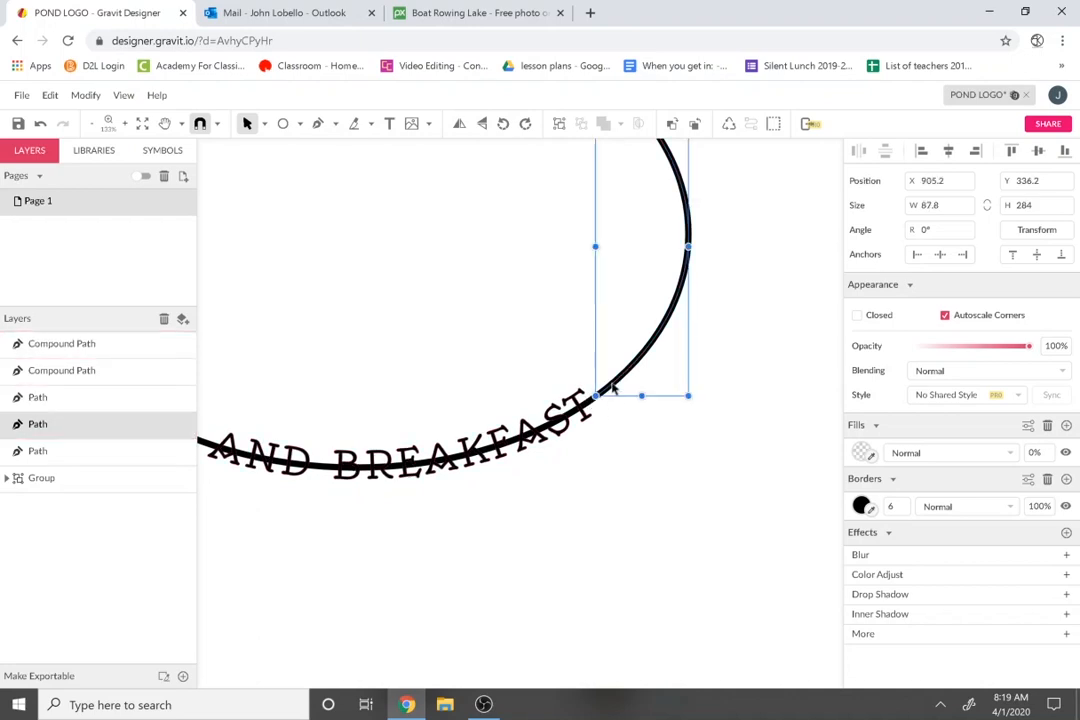
{"action": "left_click", "coordinate": [597, 403]}
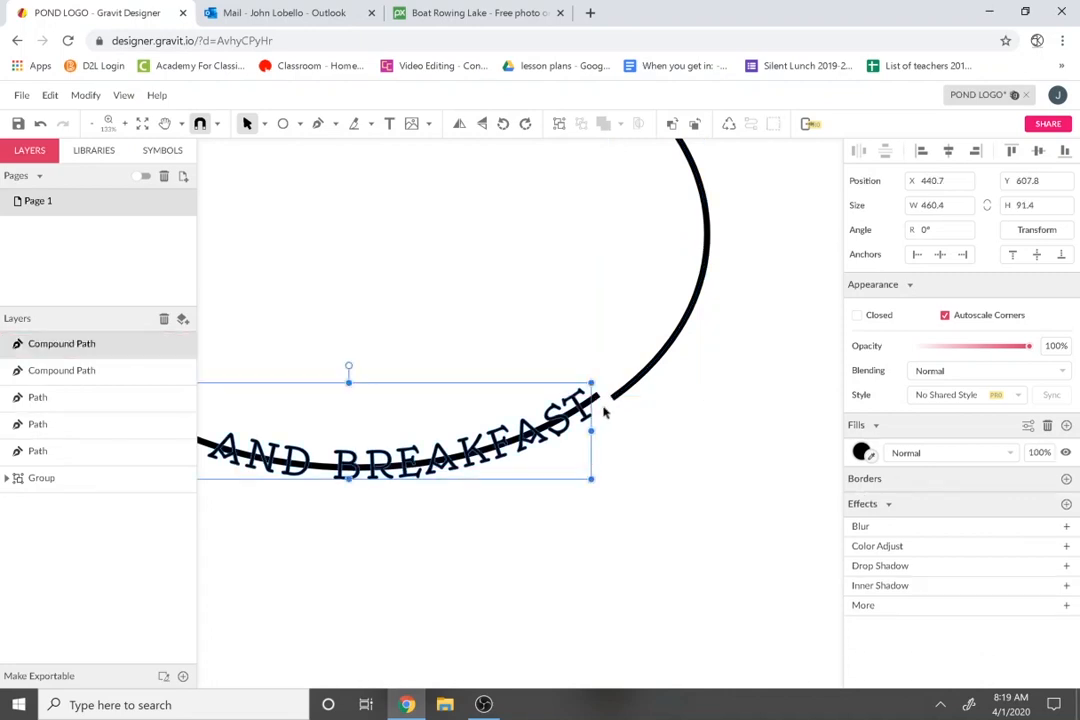
{"action": "left_click", "coordinate": [597, 398]}
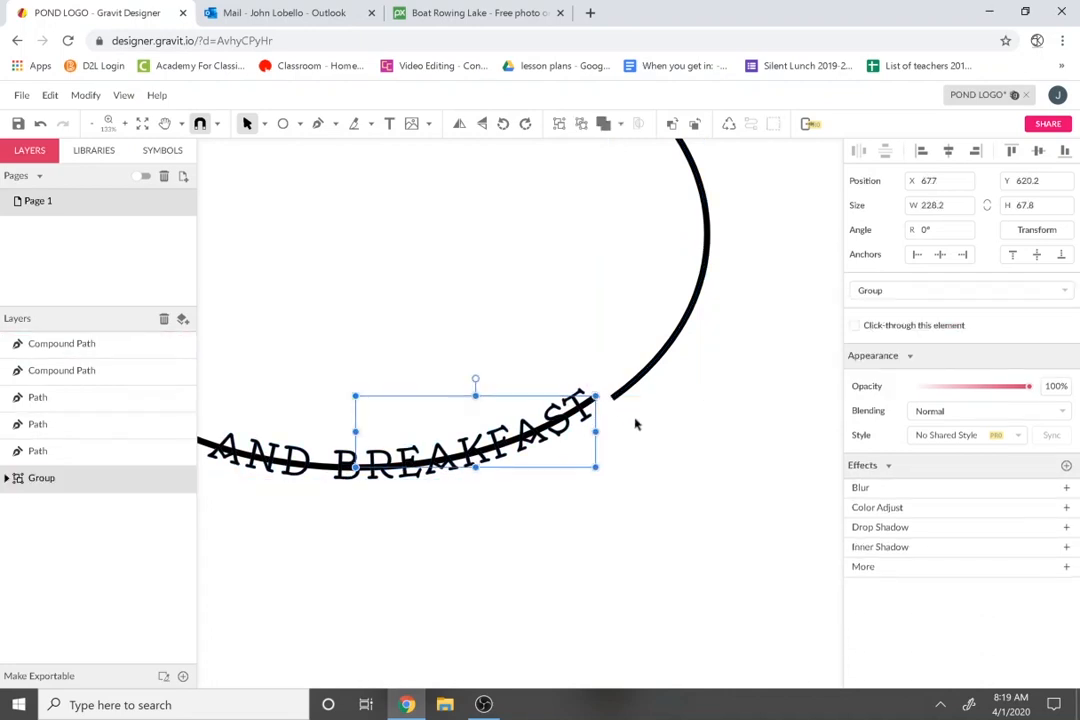
{"action": "key", "text": "Delete"}
{"action": "left_click", "coordinate": [318, 470]}
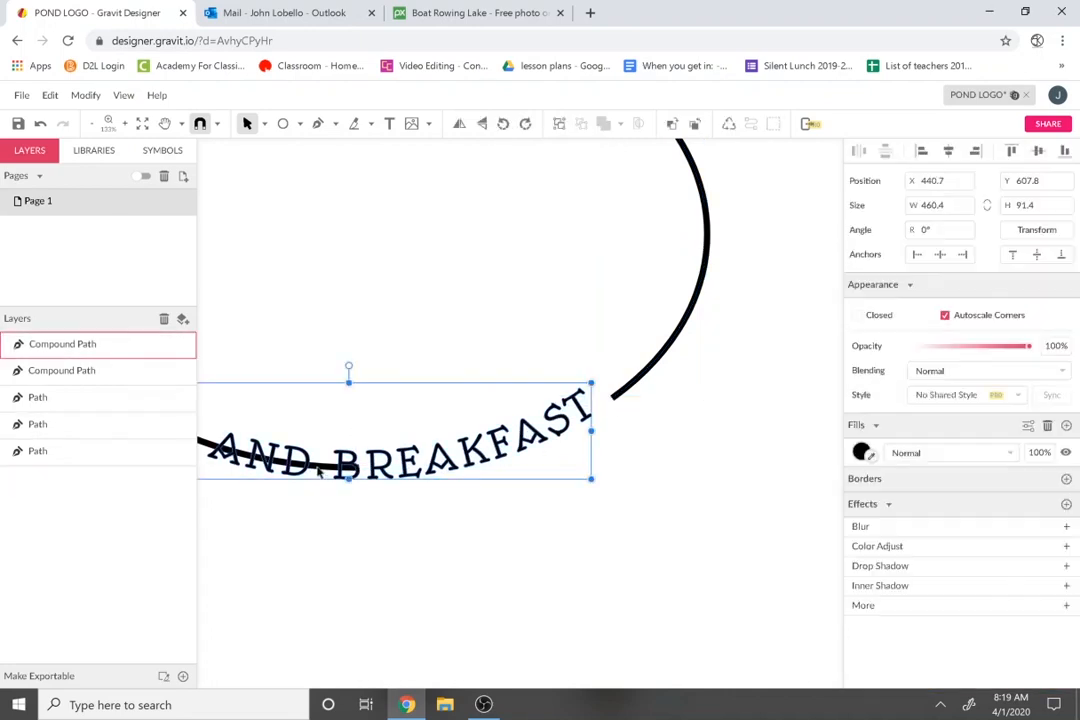
{"action": "left_click_drag", "start_coordinate": [383, 462], "coordinate": [391, 437]}
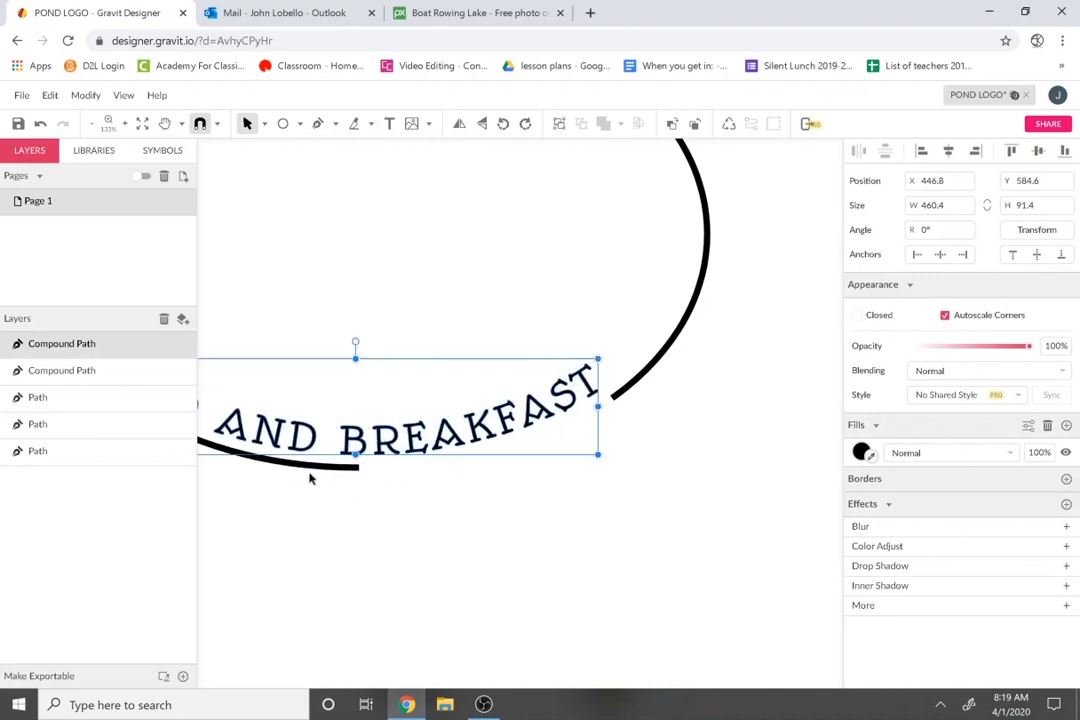
{"action": "left_click", "coordinate": [323, 470]}
{"action": "key", "text": "Delete"}
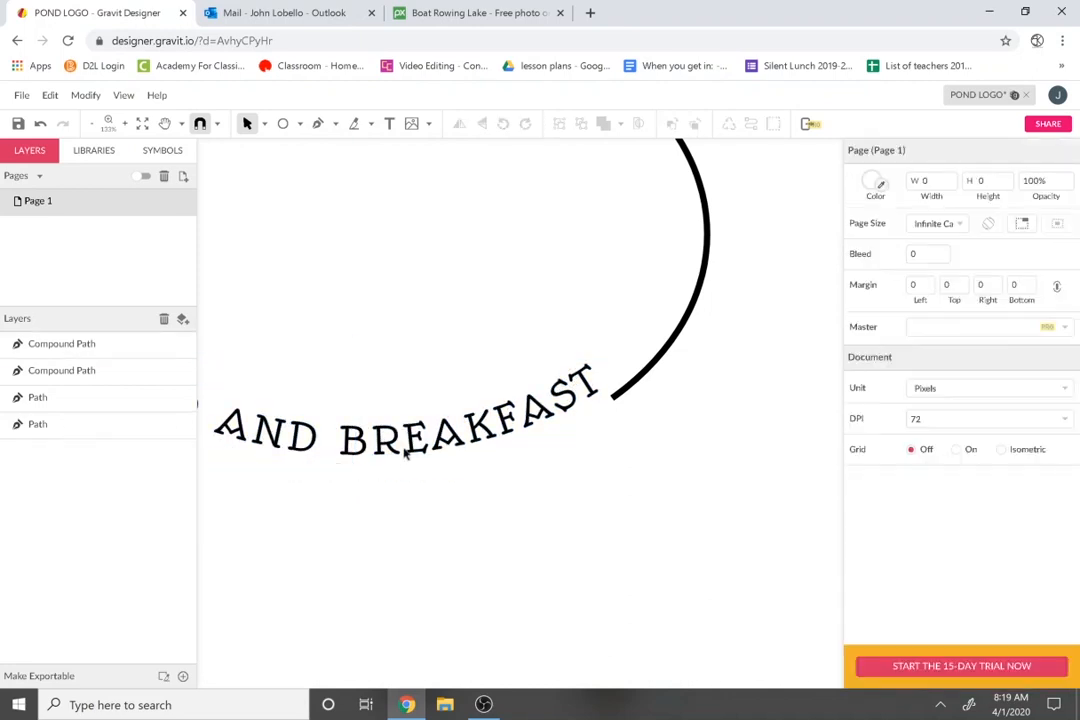
Centre BED AND BREAKFAST in the ellipse's bottom gap and review both arcs' stroke settings.
{"action": "left_click", "coordinate": [390, 458]}
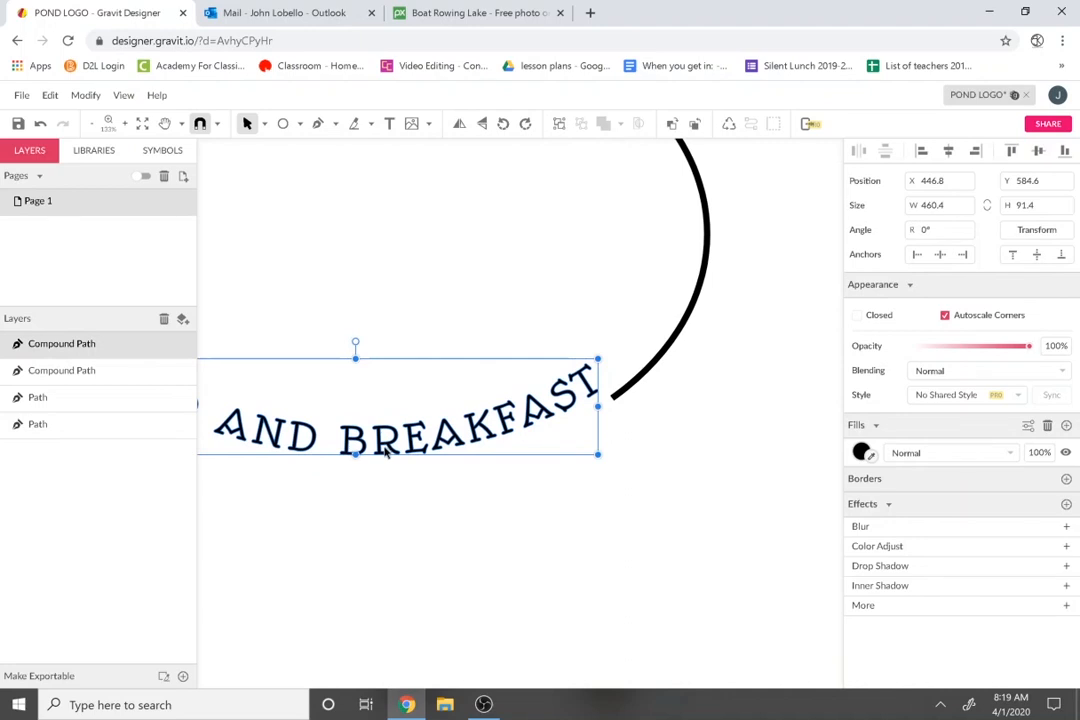
{"action": "mouse_move", "coordinate": [385, 452]}
{"action": "left_mouse_down"}
{"action": "mouse_move", "coordinate": [390, 469]}
{"action": "mouse_move", "coordinate": [374, 465]}
{"action": "left_mouse_up"}
{"action": "scroll", "coordinate": [388, 465], "scroll_direction": "down", "scroll_amount": 3}
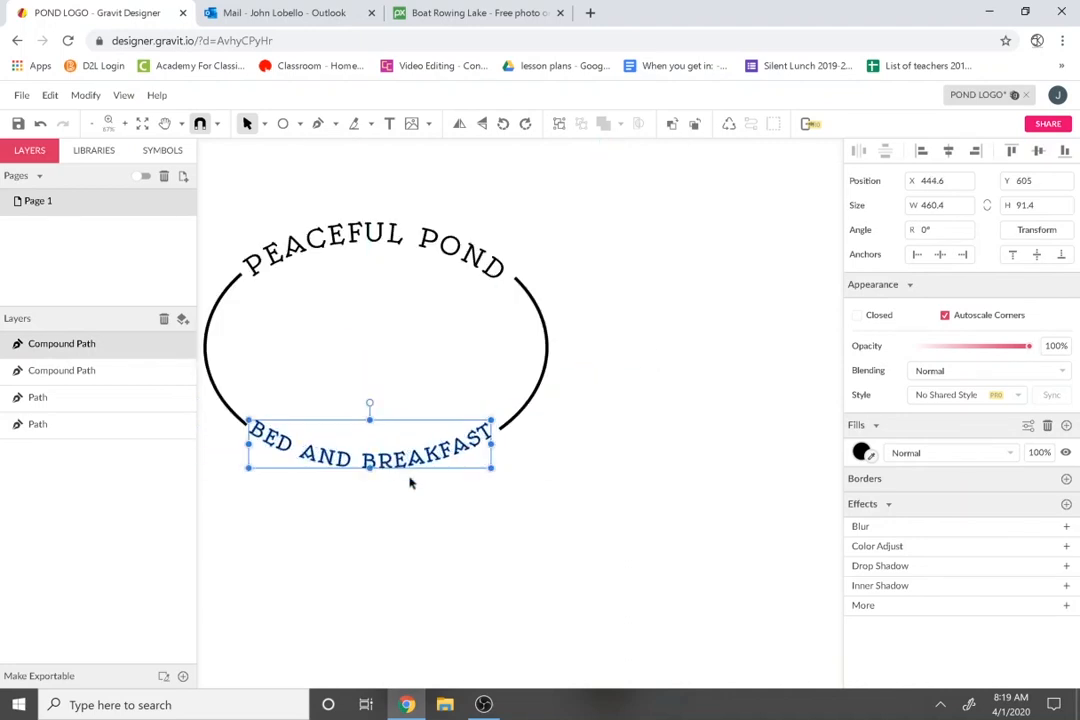
{"action": "left_click", "coordinate": [494, 463]}
{"action": "left_click_drag", "start_coordinate": [462, 455], "coordinate": [466, 459]}
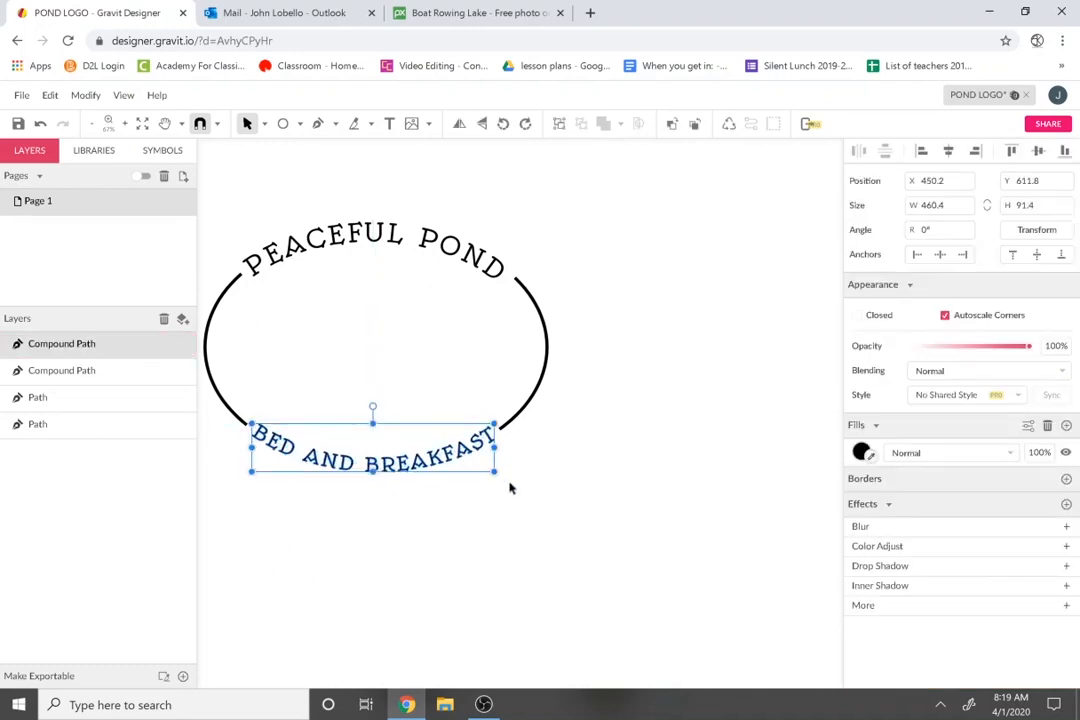
{"action": "left_click", "coordinate": [484, 489]}
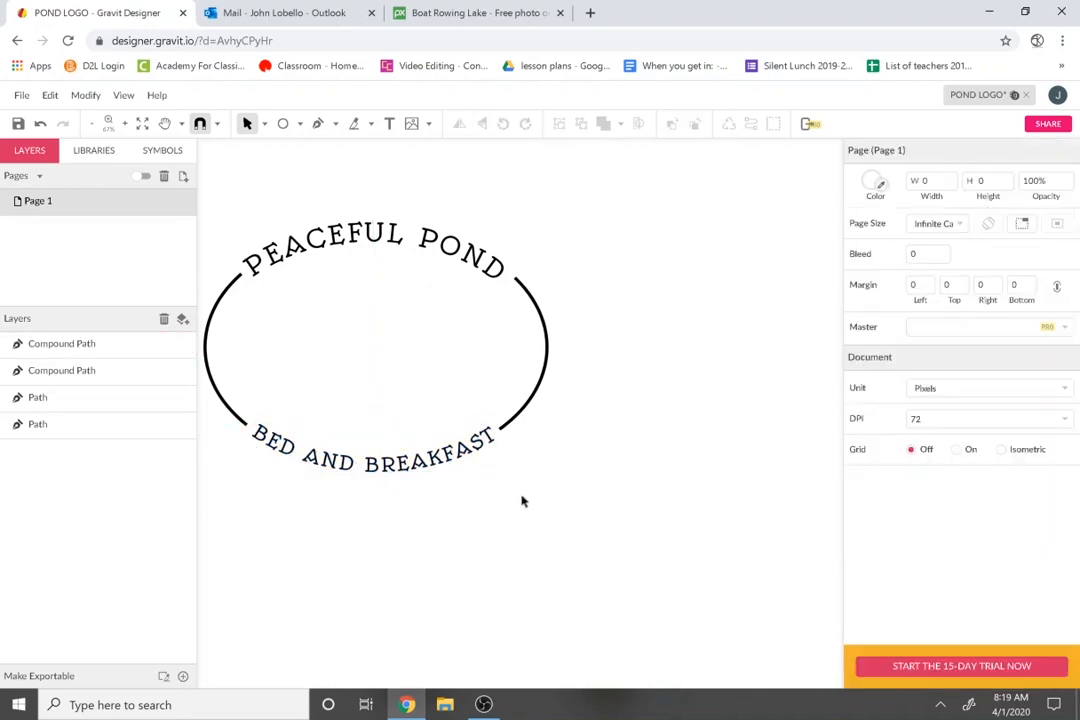
{"action": "left_click_drag", "start_coordinate": [651, 385], "coordinate": [175, 363]}
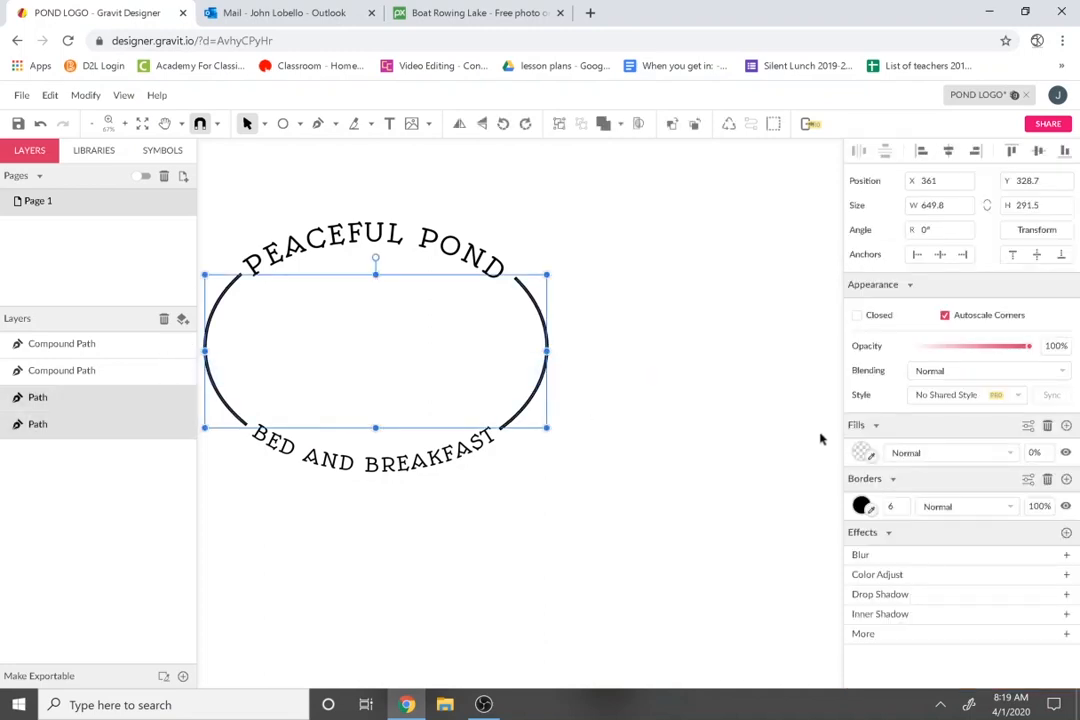
{"action": "left_click", "coordinate": [1030, 480]}
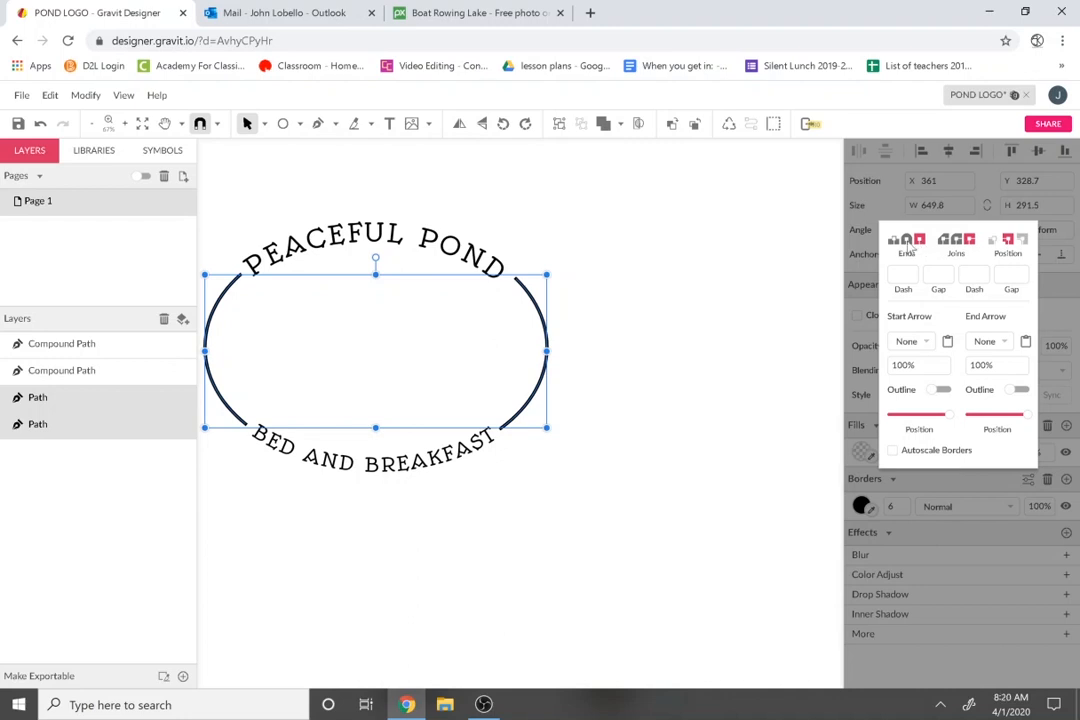
{"action": "left_click", "coordinate": [683, 495]}
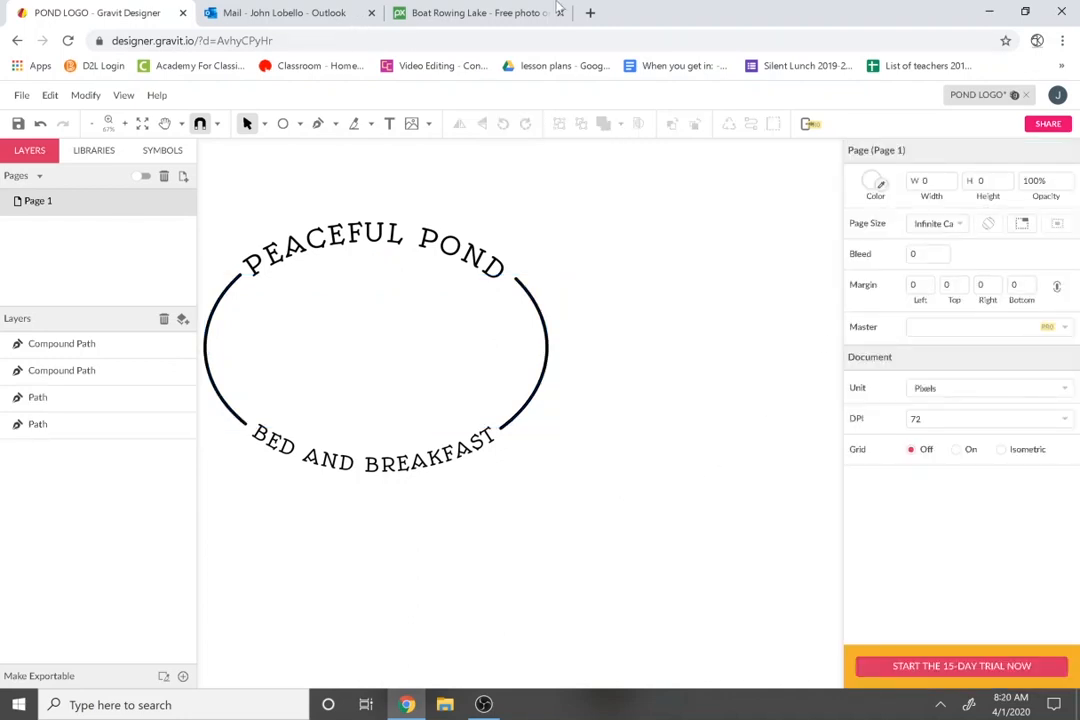
Copy the lake photo from the Pixabay page for use in the logo.
{"action": "left_click", "coordinate": [463, 14]}
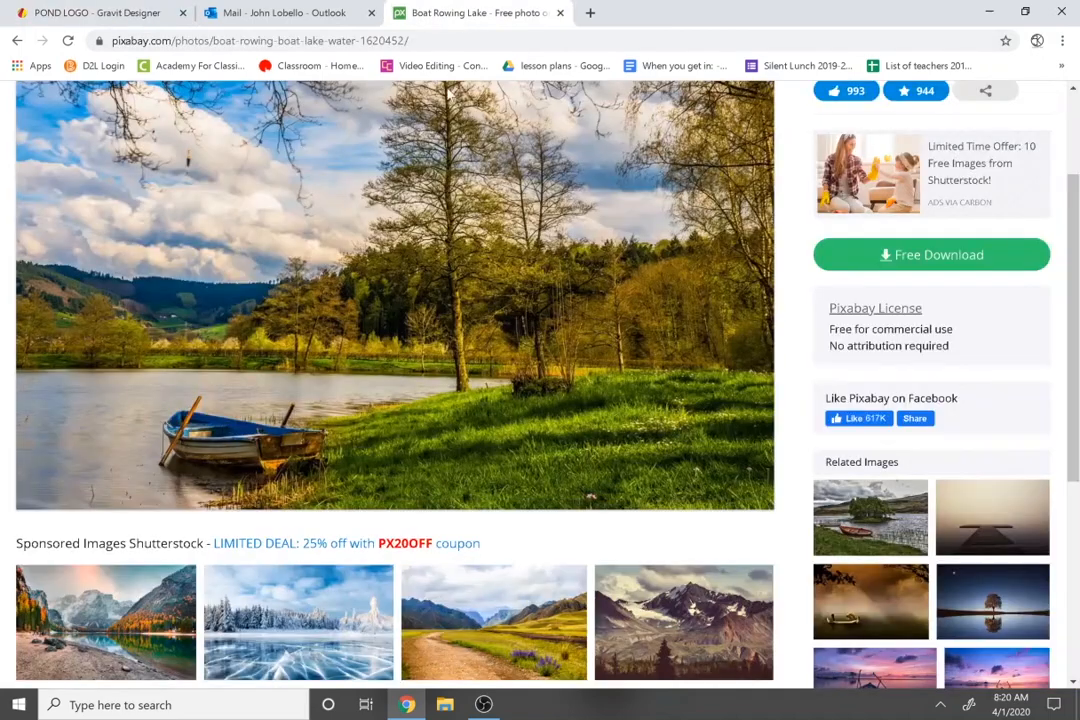
{"action": "right_click", "coordinate": [505, 180]}
{"action": "left_click", "coordinate": [560, 222]}
{"action": "left_click", "coordinate": [160, 8]}
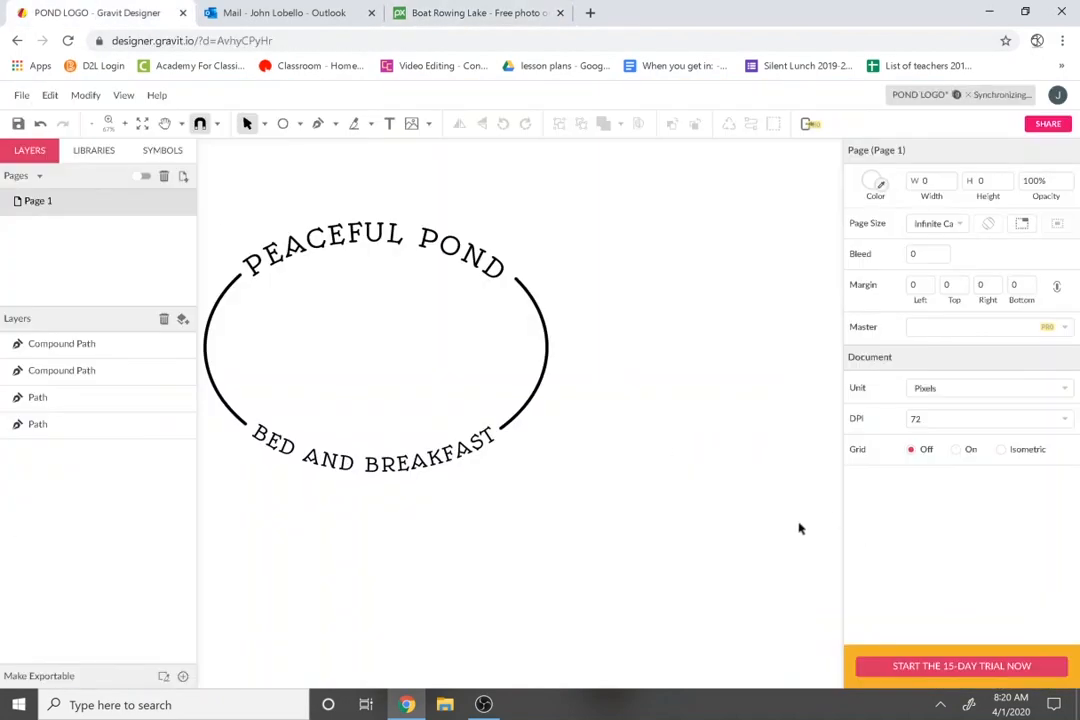
Paste the lake photo onto the canvas and zoom in on it.
{"action": "key", "text": "ctrl+v"}
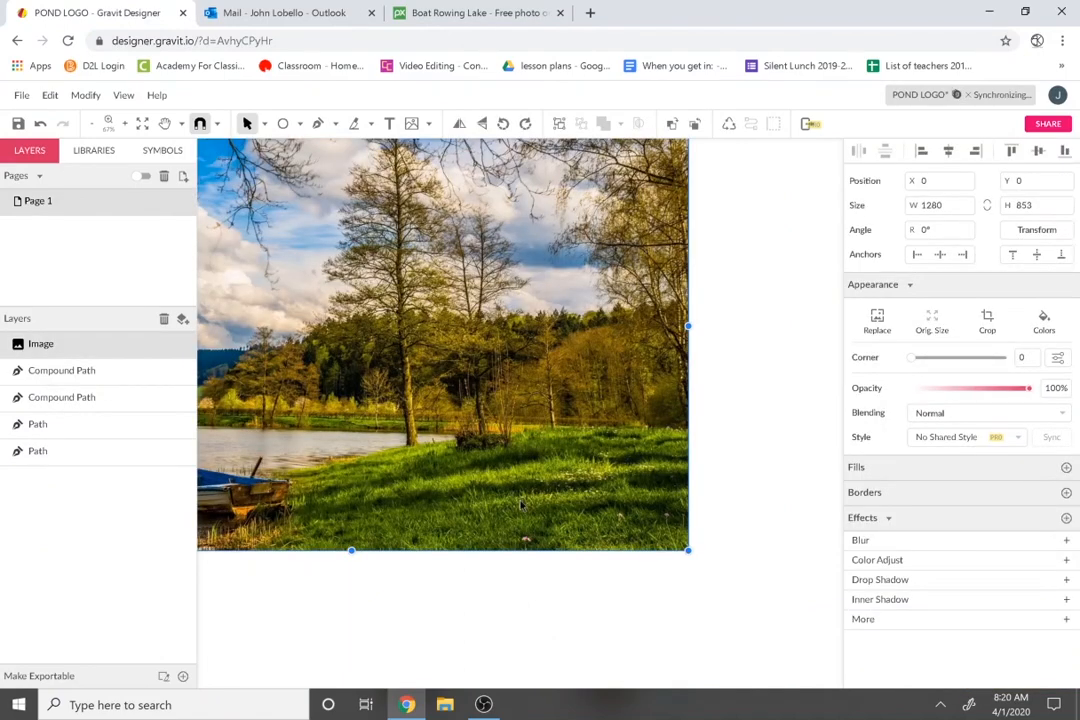
{"action": "key", "text": "space"}
{"action": "left_click_drag", "start_coordinate": [485, 474], "coordinate": [790, 461]}
{"action": "key", "text": "space"}
{"action": "left_click_drag", "start_coordinate": [670, 482], "coordinate": [601, 484]}
{"action": "scroll", "coordinate": [481, 499], "scroll_direction": "up", "scroll_amount": 3}
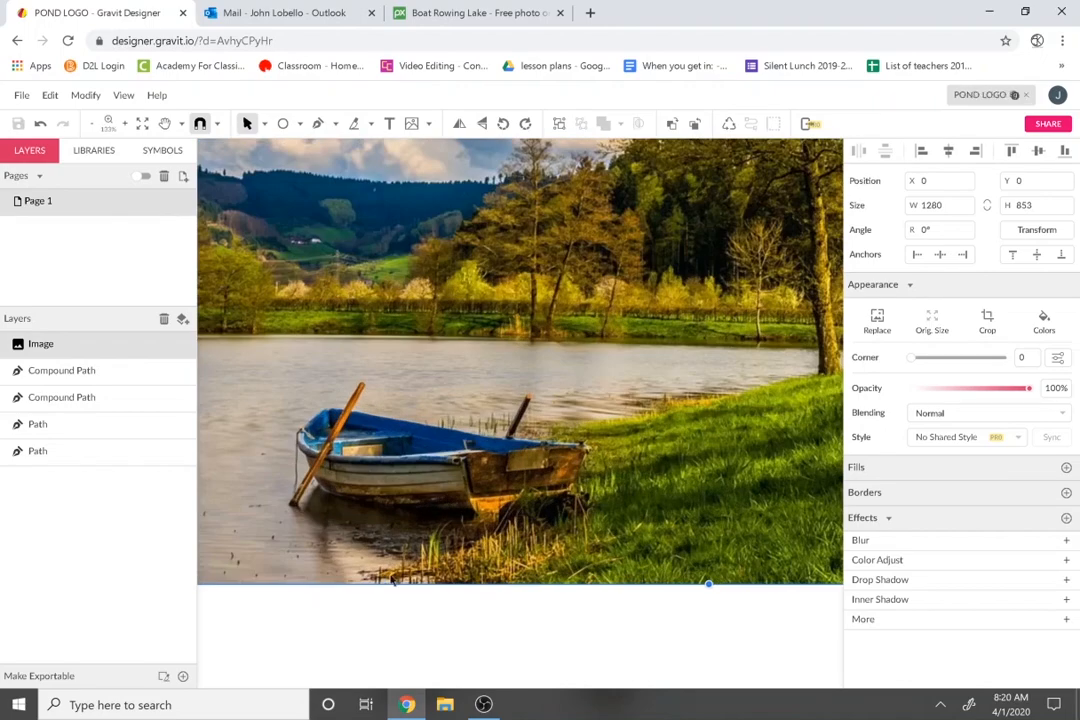
Trace the boat and tree branches over the photo with the Pen tool.
{"action": "key", "text": "p"}
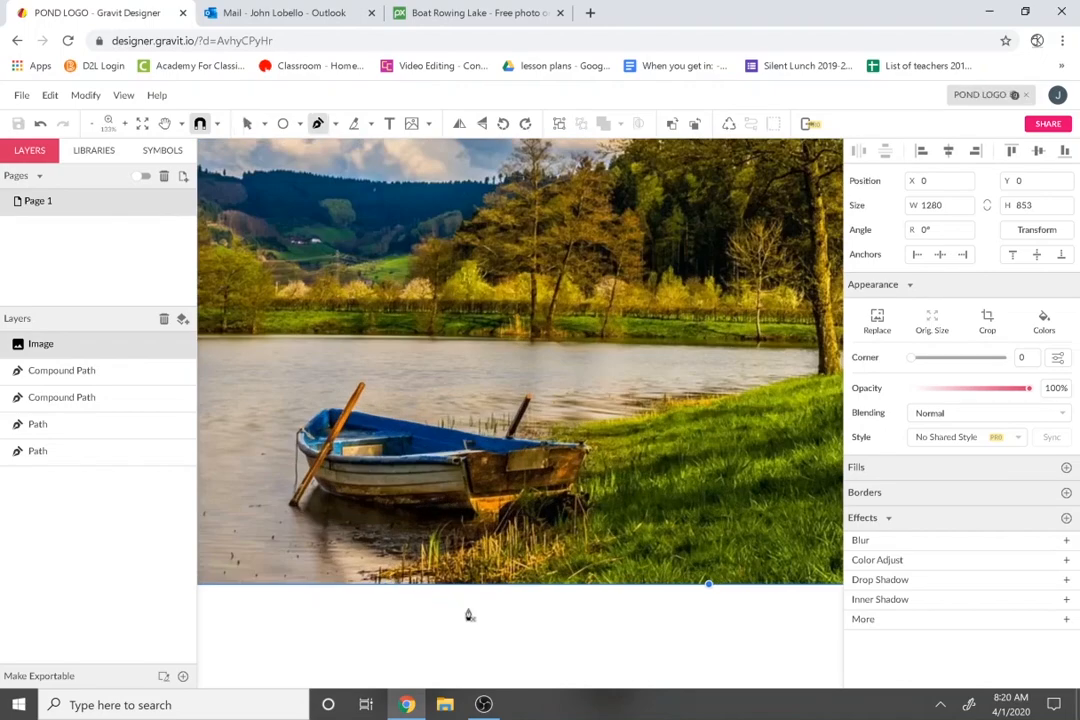
{"action": "left_click", "coordinate": [446, 588]}
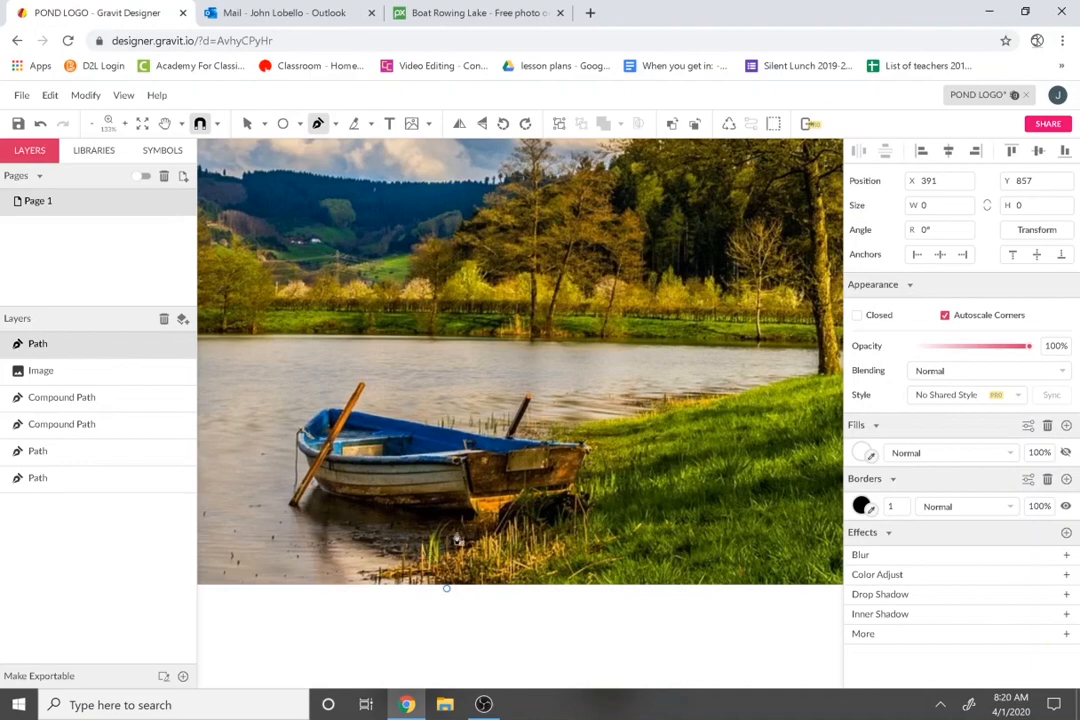
{"action": "left_click", "coordinate": [388, 570]}
{"action": "left_click", "coordinate": [449, 521]}
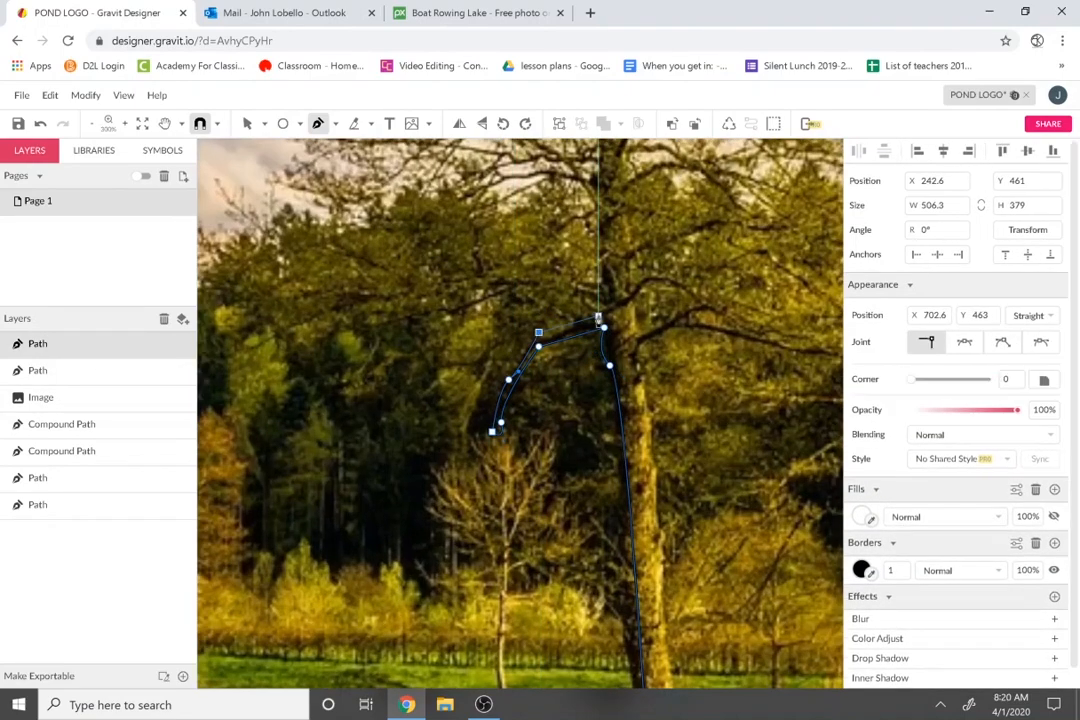
{"action": "left_click", "coordinate": [619, 301]}
{"action": "key", "text": "space"}
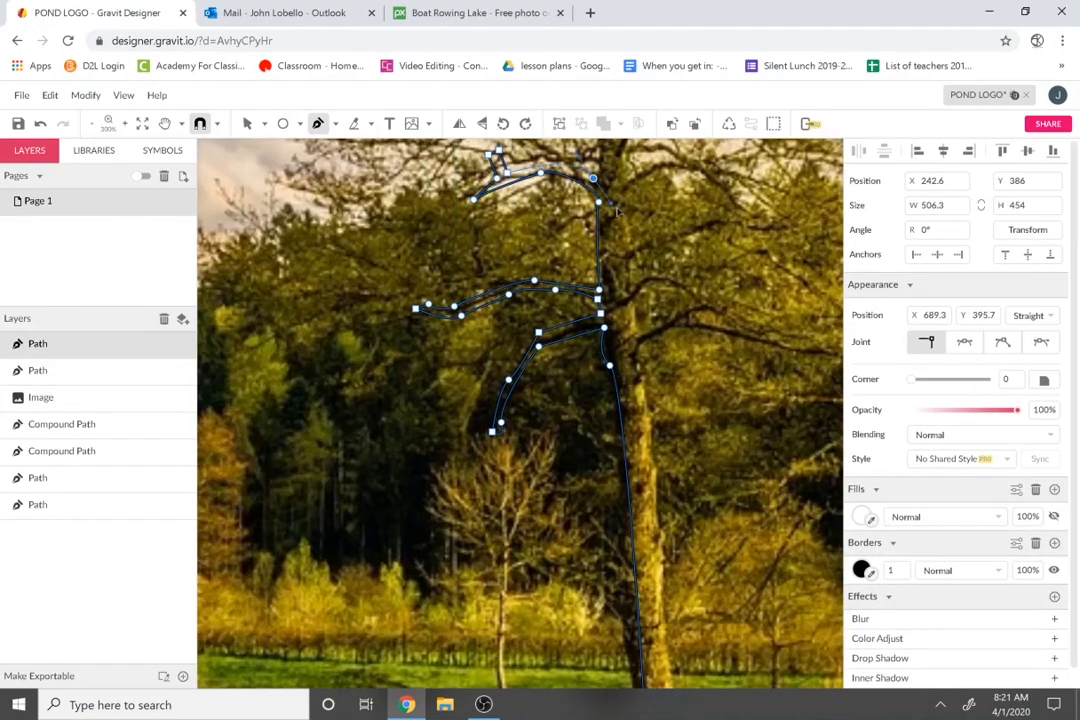
{"action": "left_click_drag", "start_coordinate": [619, 301], "coordinate": [647, 612]}
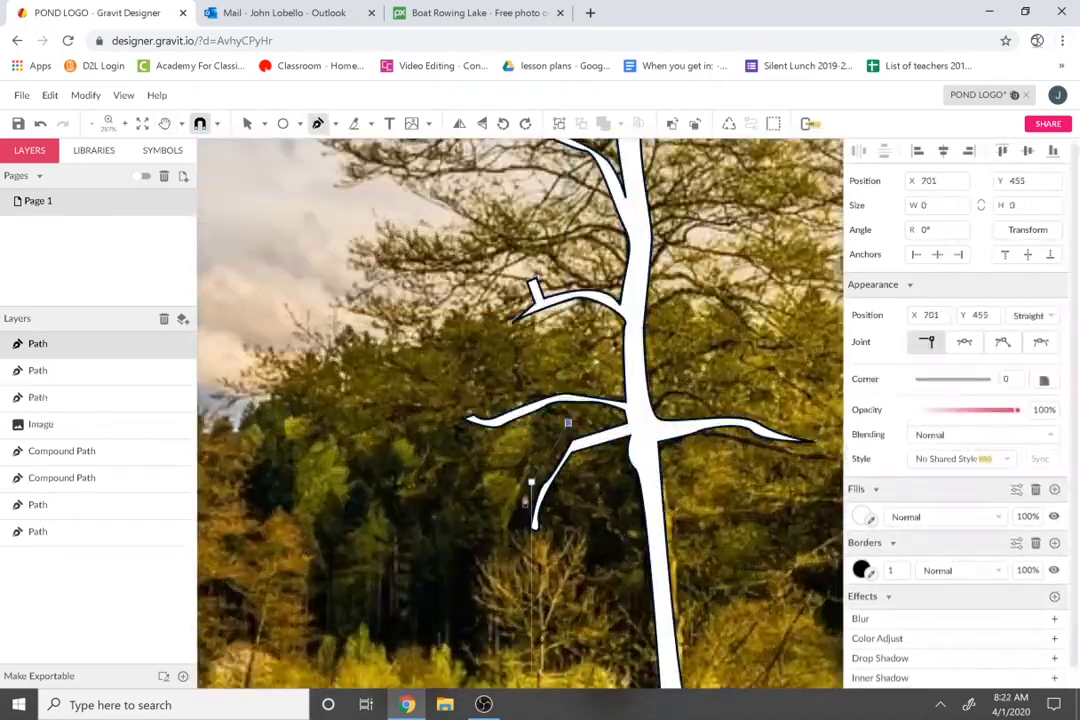
Draw freehand leaf shapes and the canopy outline right of the trunk.
{"action": "left_click", "coordinate": [335, 123]}
{"action": "left_click", "coordinate": [364, 203]}
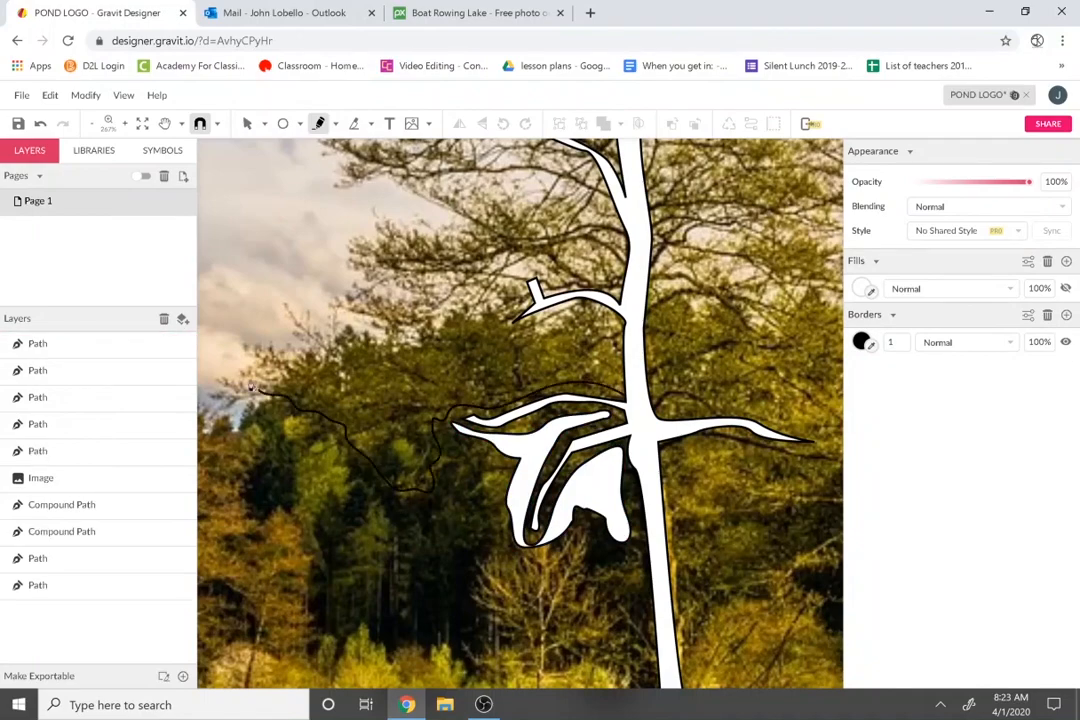
{"action": "left_click_drag", "start_coordinate": [520, 440], "coordinate": [525, 395]}
{"action": "left_click_drag", "start_coordinate": [540, 350], "coordinate": [560, 300]}
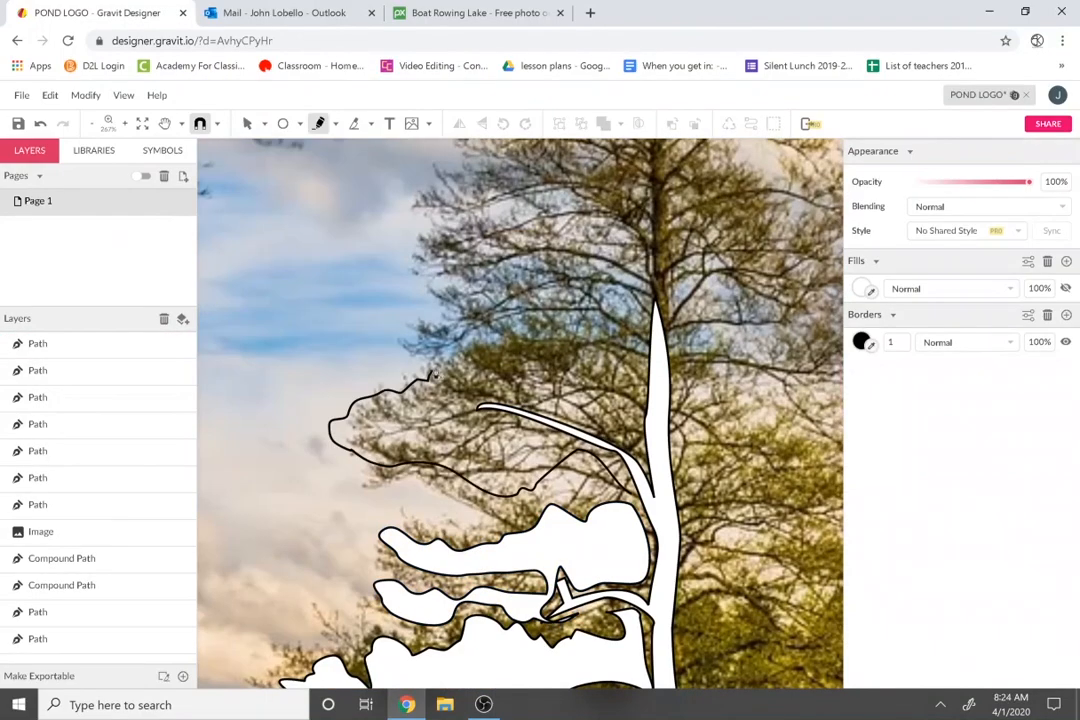
{"action": "left_click_drag", "start_coordinate": [605, 155], "coordinate": [700, 460]}
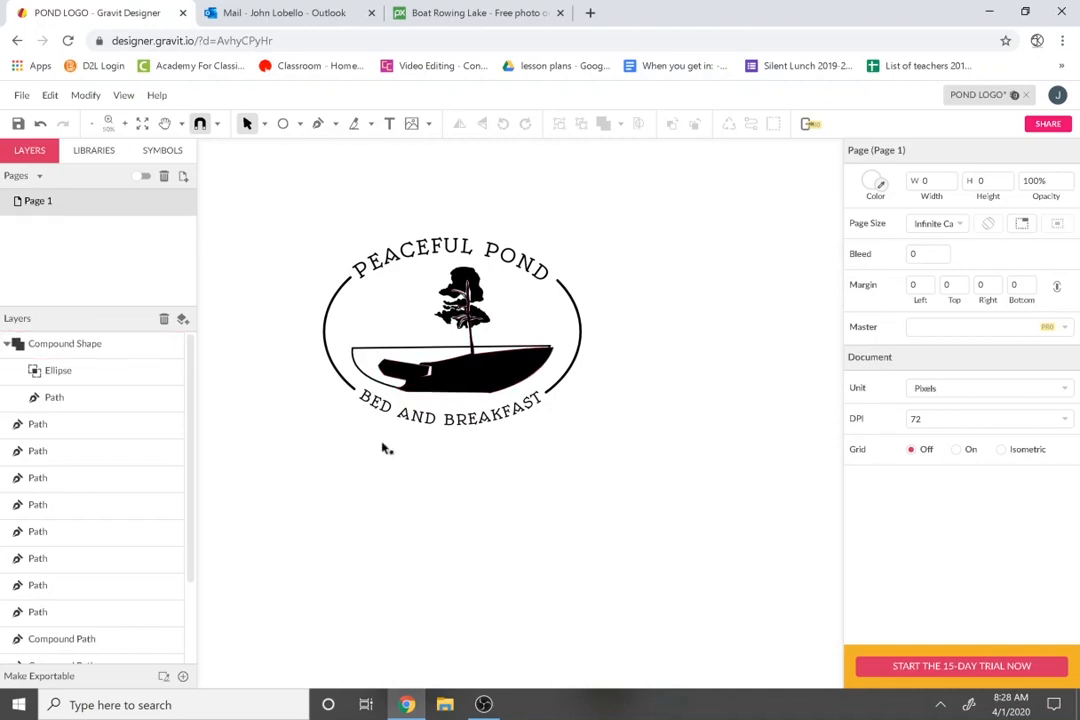
Bring up the OBS screen recorder from the taskbar to stop recording.
{"action": "left_click", "coordinate": [483, 704]}
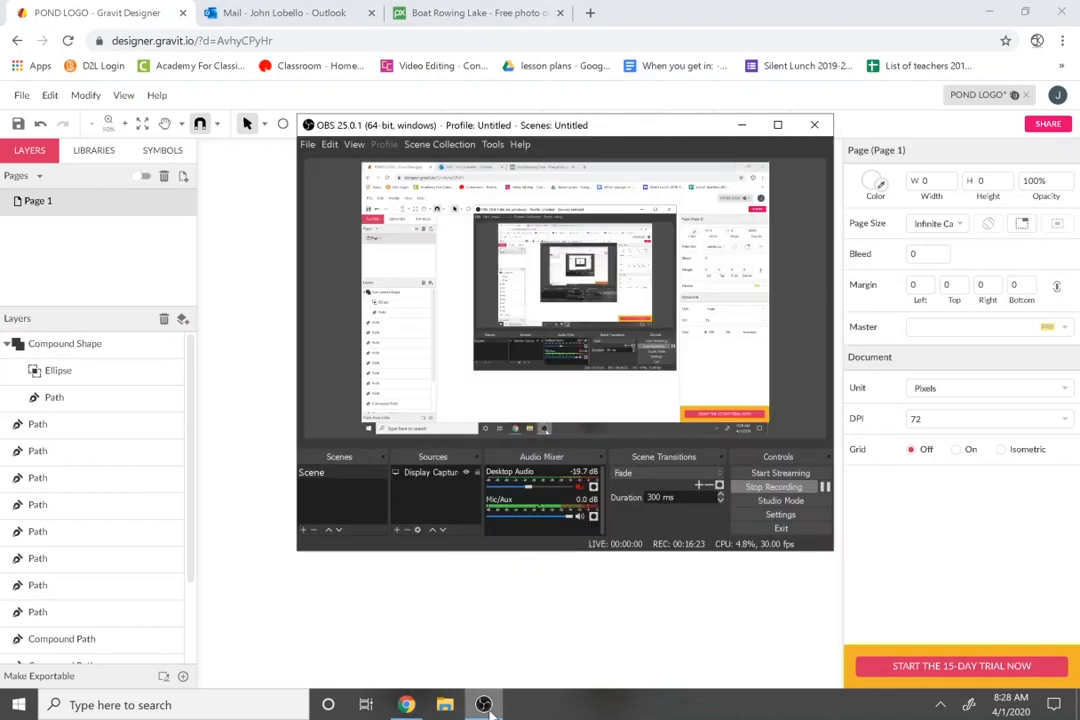